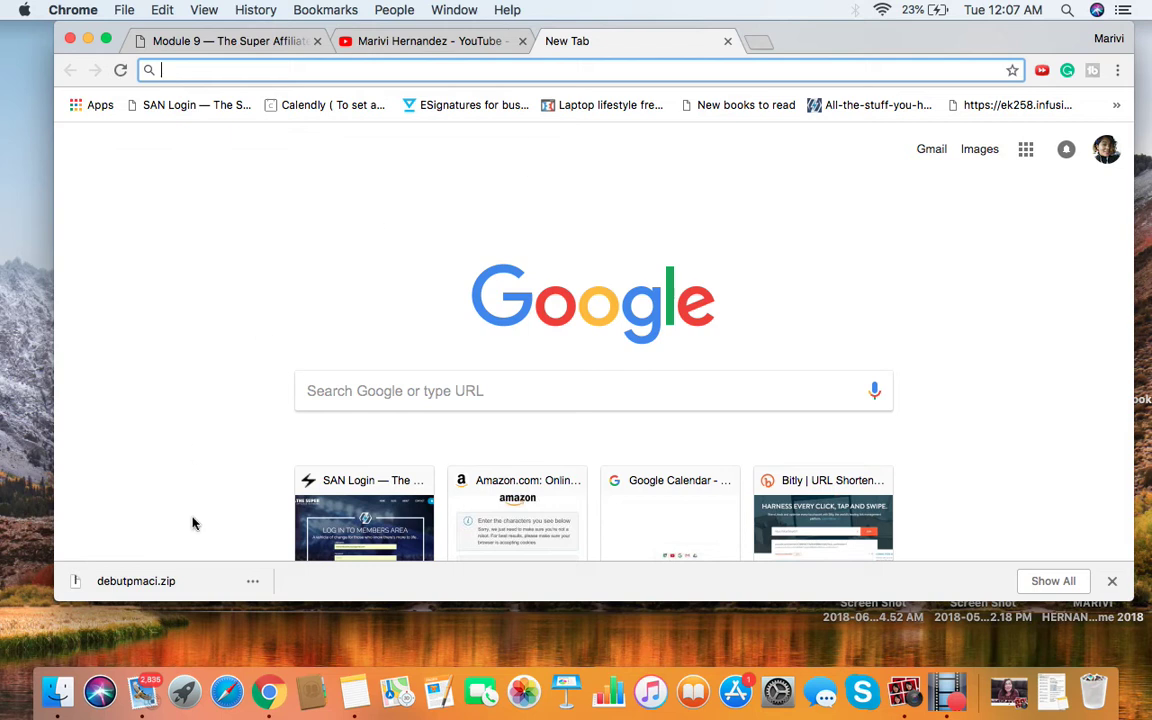
# - Enlarge the browser window slightly and open canva.com in the empty tab
pyautogui.moveTo(447, 600); pyautogui.dragTo(448, 641)
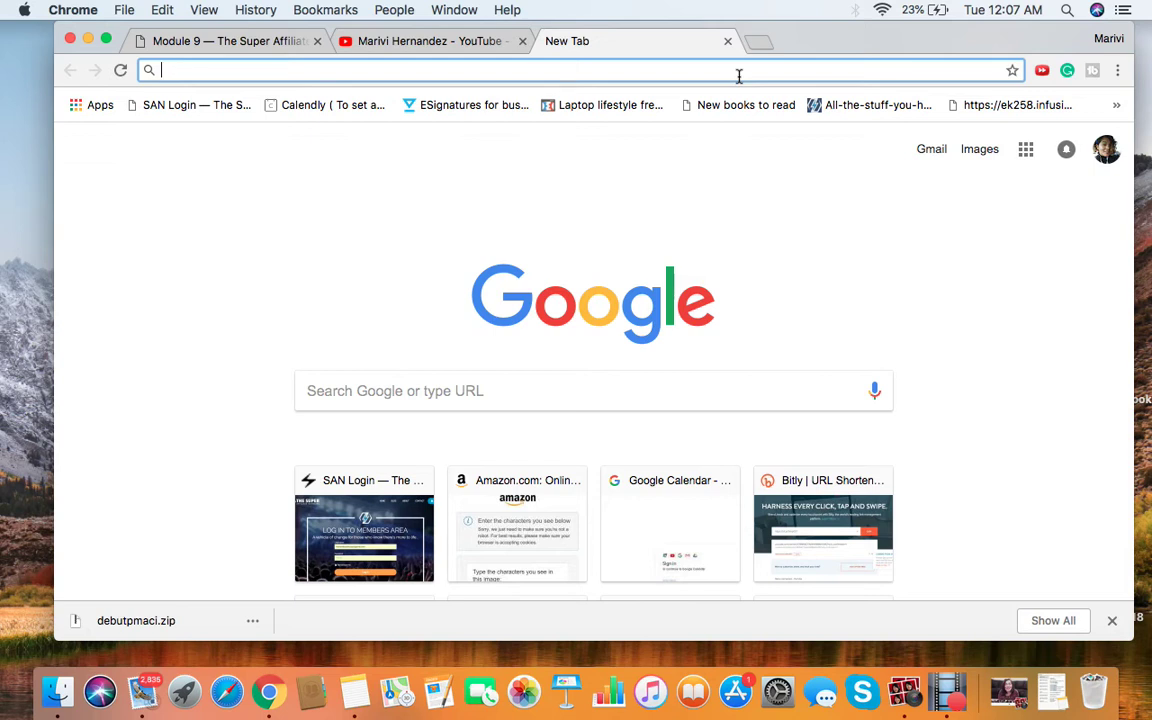
pyautogui.write('canva.com')
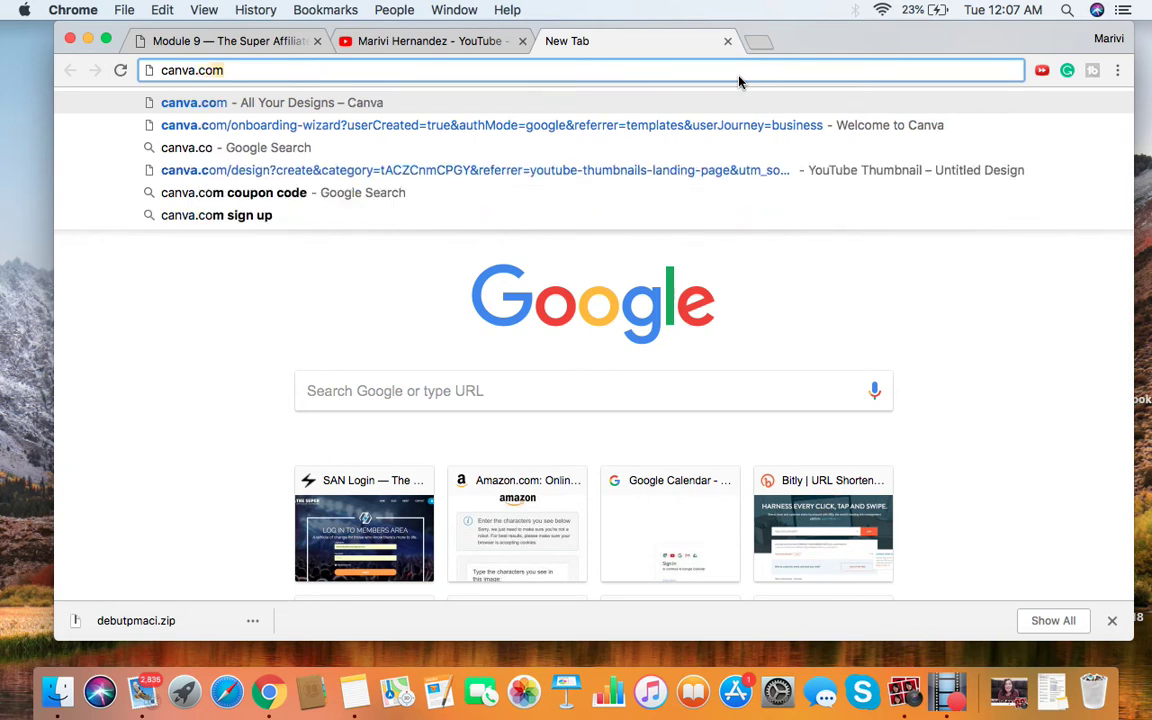
pyautogui.press('Return')
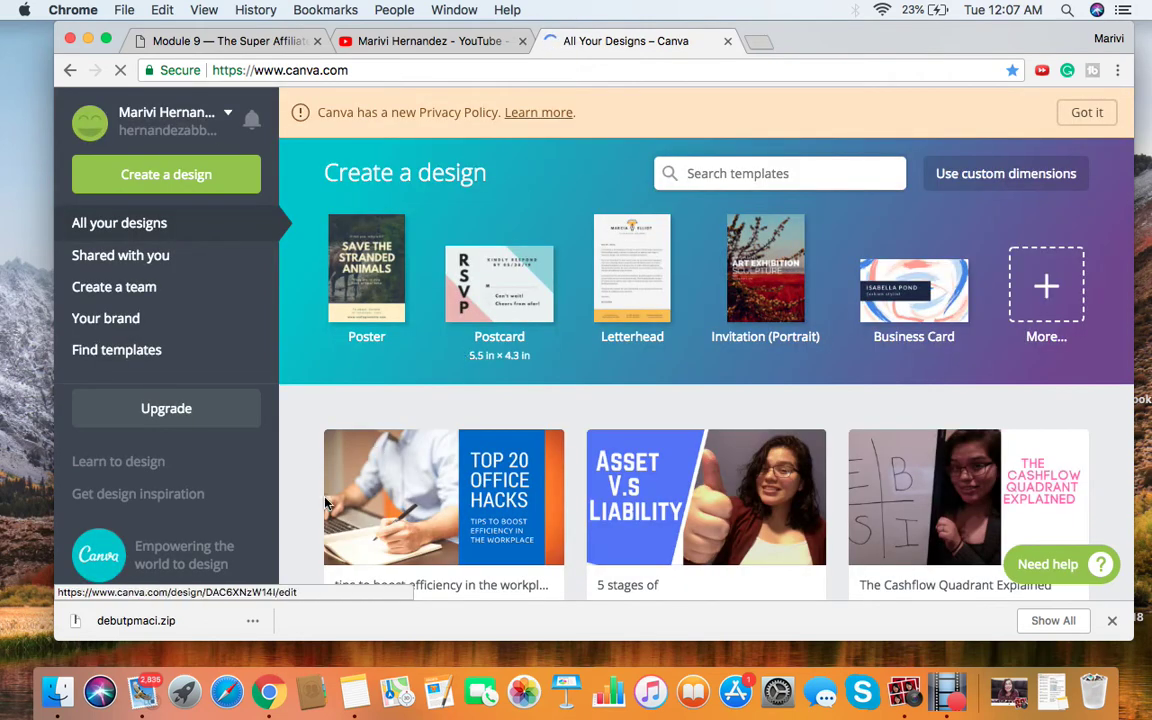
pyautogui.scroll(-3, 326, 501)
pyautogui.scroll(3, 326, 501)
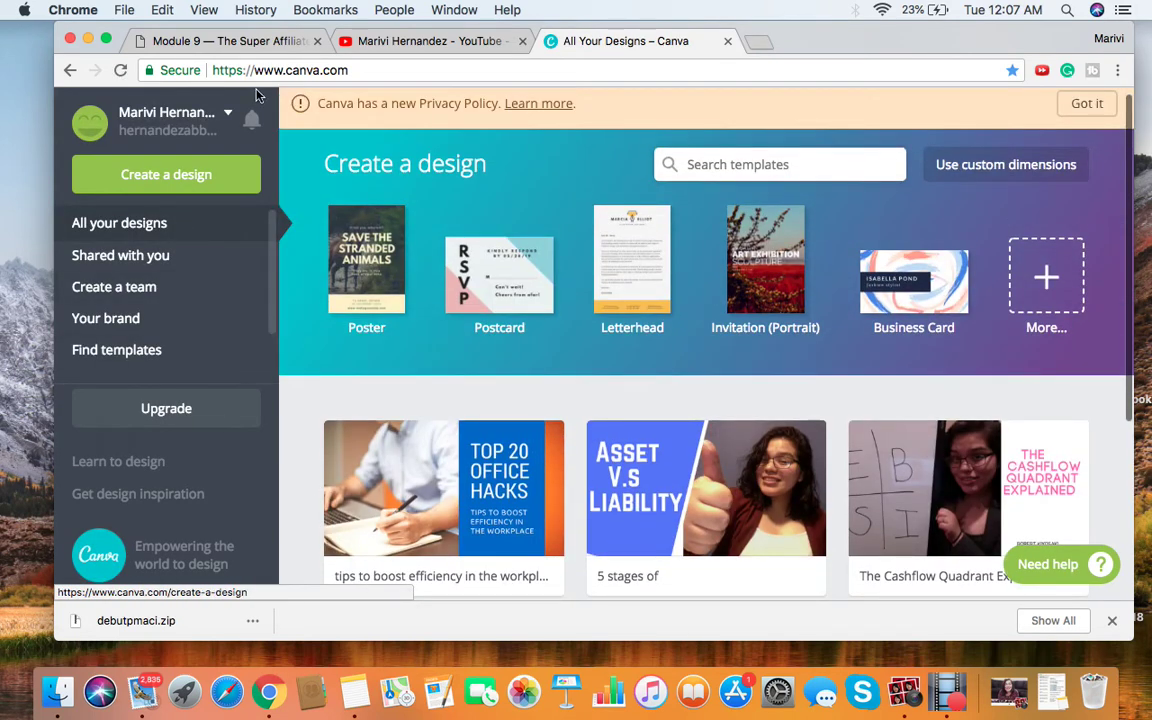
pyautogui.scroll(-3, 597, 355)
pyautogui.scroll(4, 597, 357)
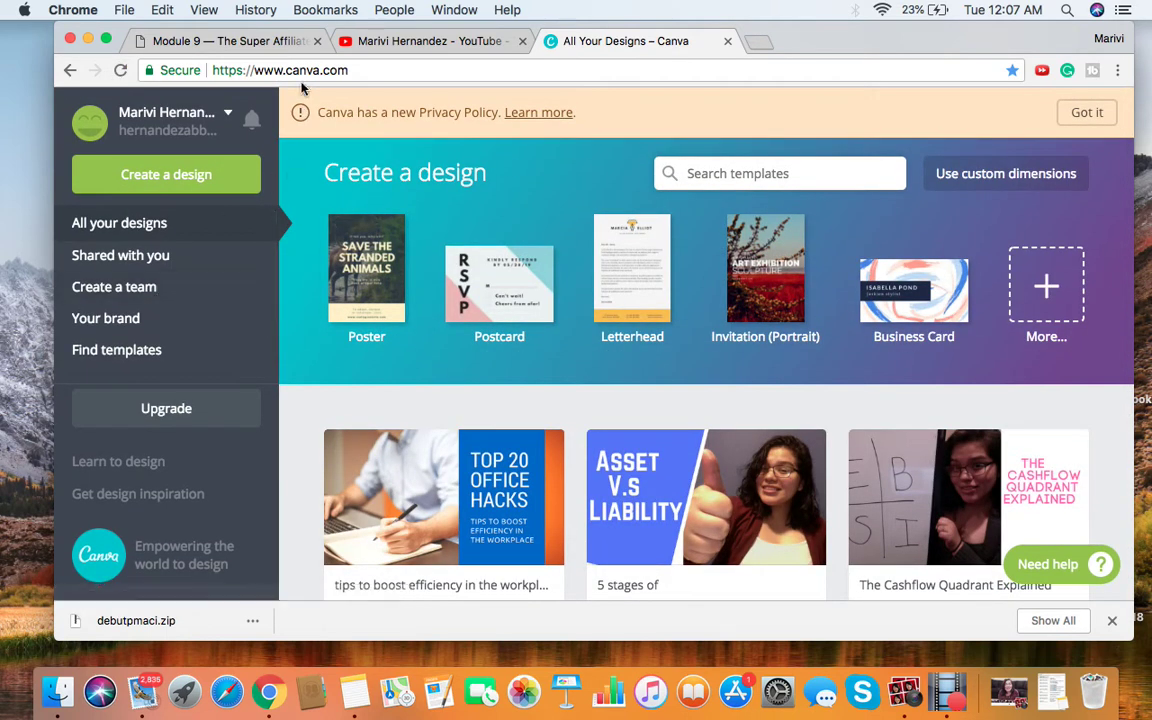
# - Open the full list of design types and look through the social media, document, blogging and marketing categories
pyautogui.click(184, 176)
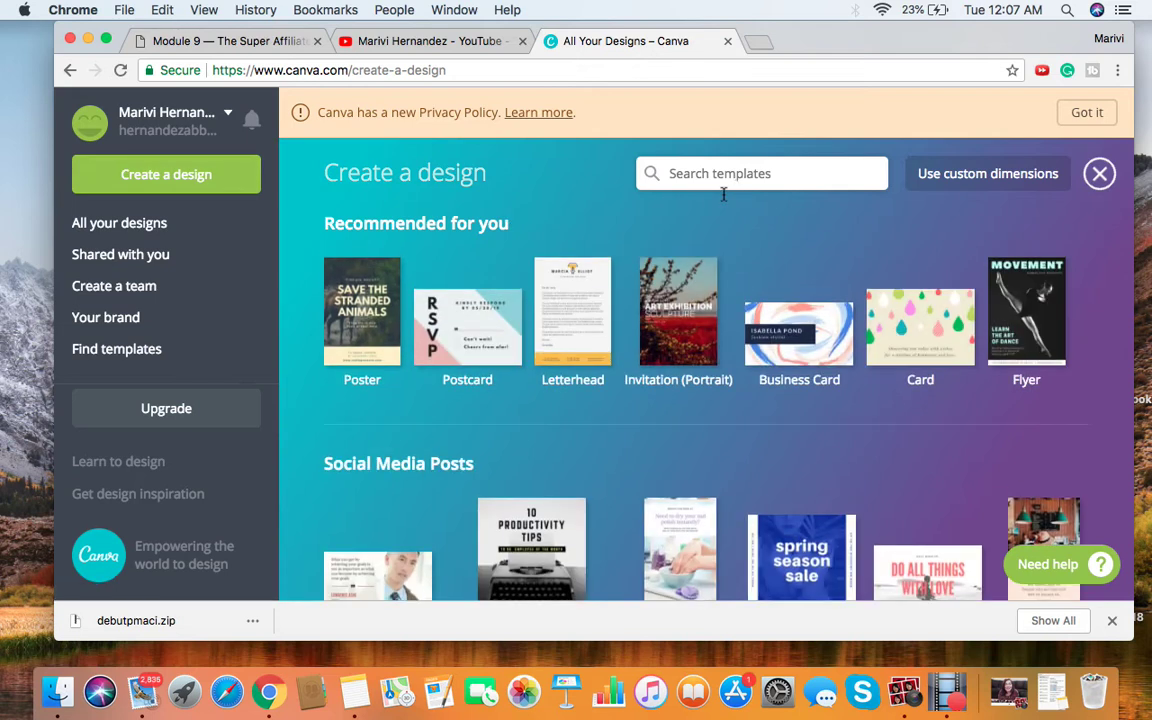
pyautogui.scroll(-2, 640, 300)
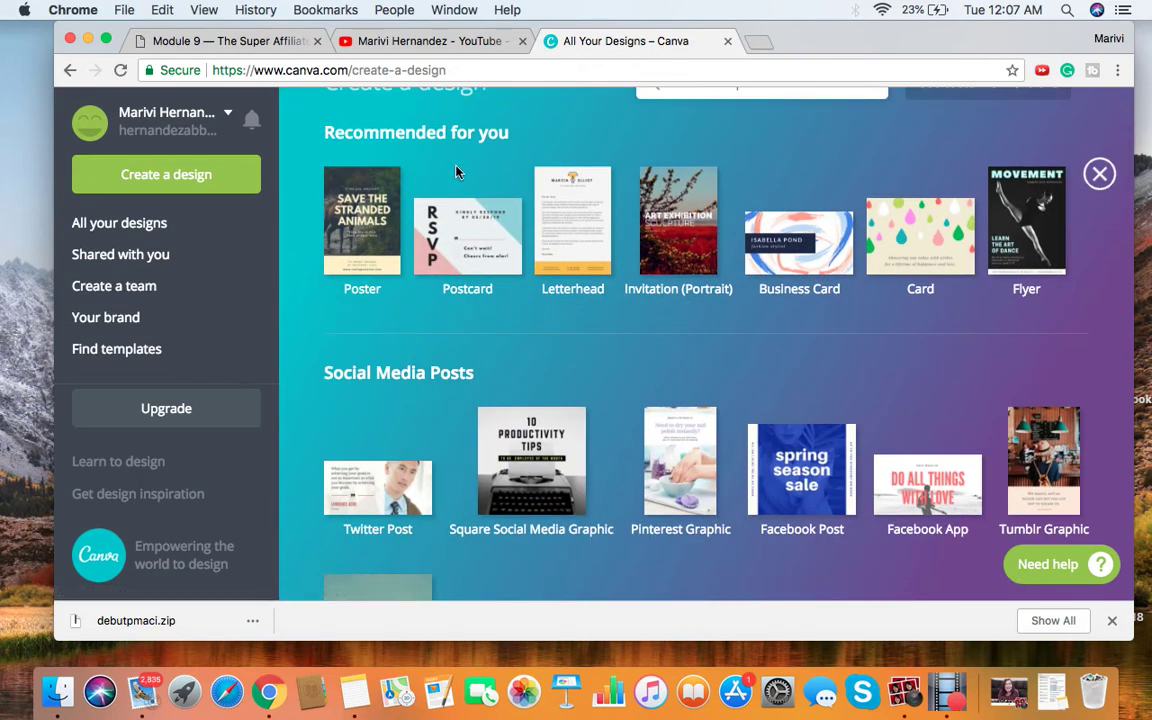
pyautogui.scroll(-1, 549, 430)
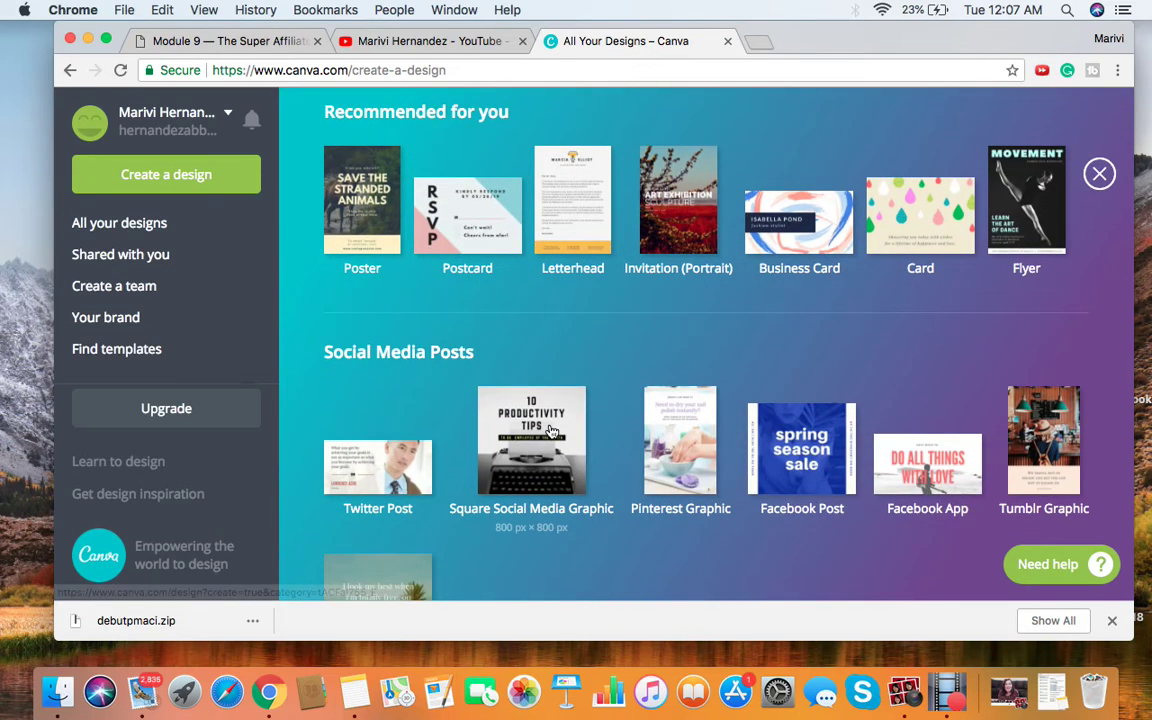
pyautogui.scroll(-3, 549, 430)
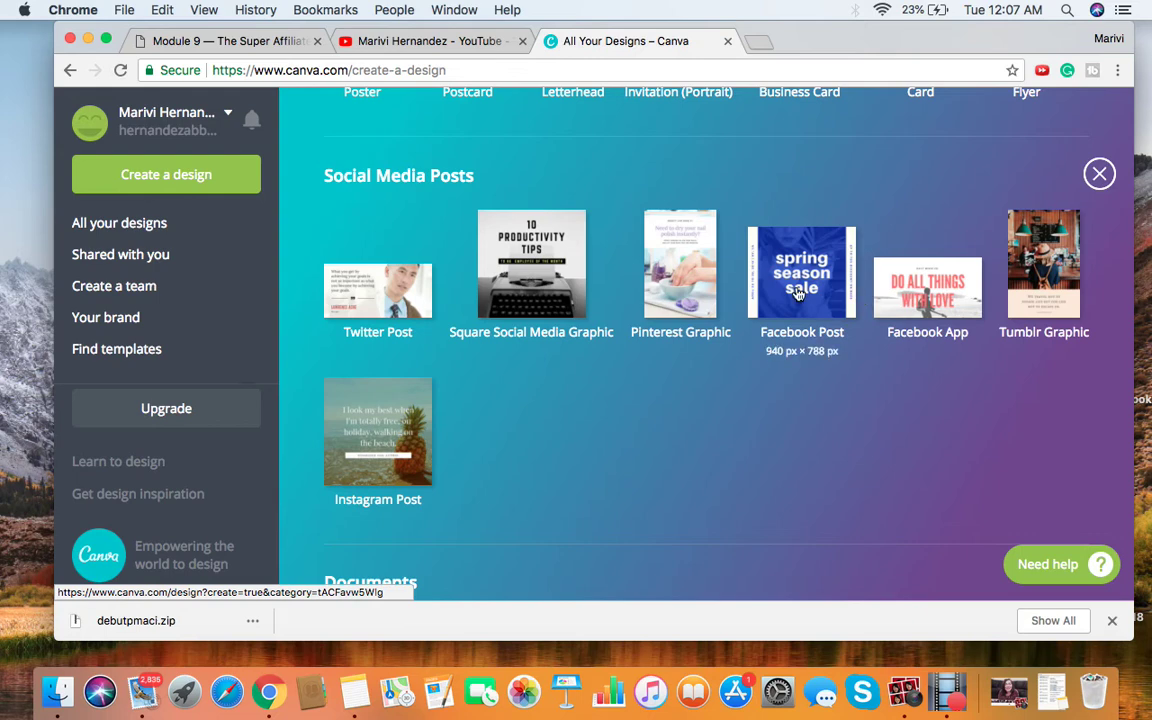
pyautogui.scroll(-5, 862, 347)
pyautogui.scroll(-3, 860, 350)
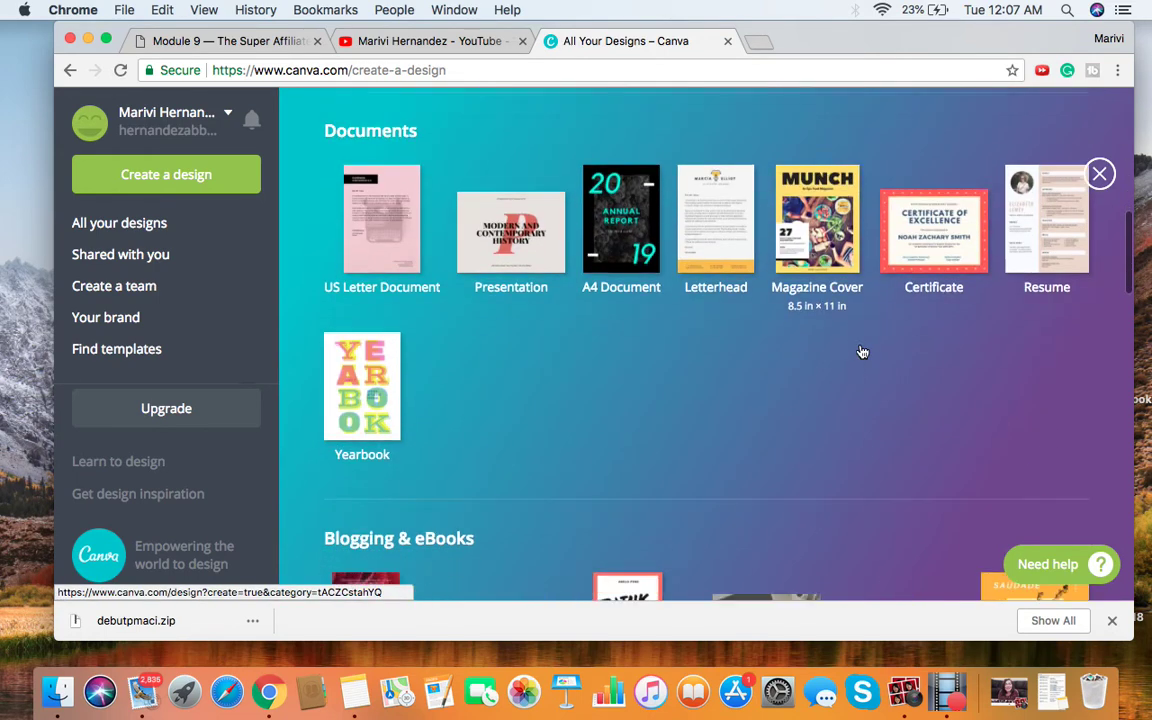
pyautogui.scroll(-6, 620, 321)
pyautogui.scroll(-12, 620, 321)
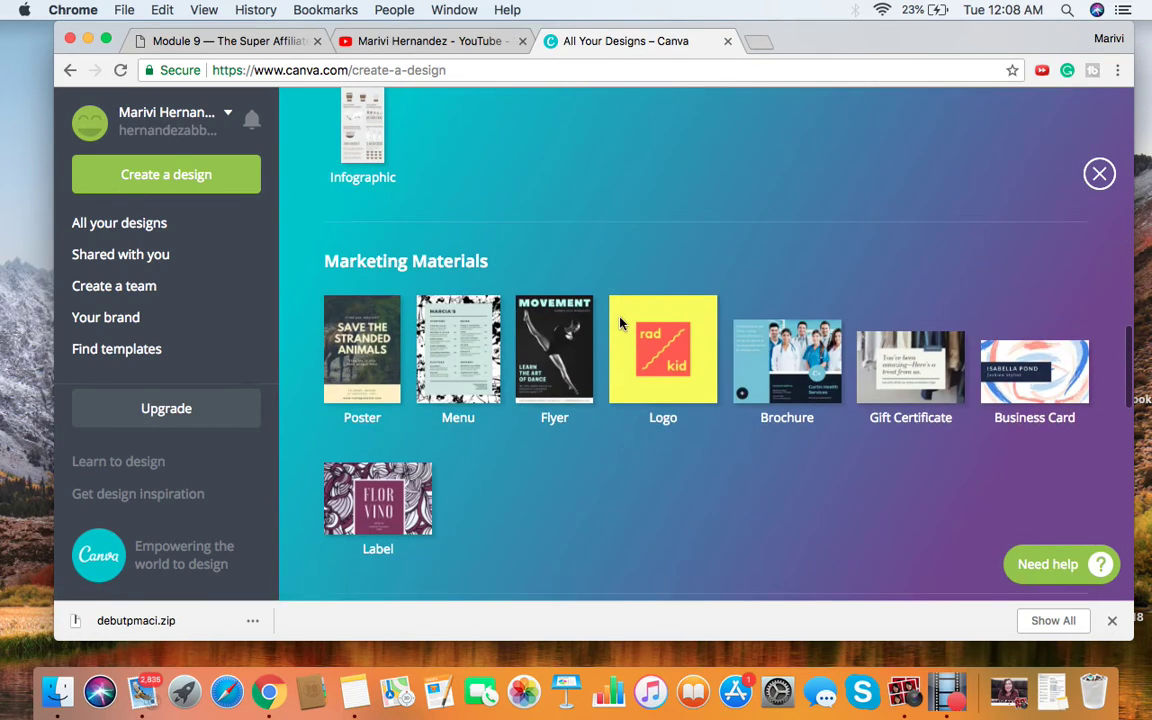
# - Search the templates for "thum" and create a blank design of the YouTube Thumbnail type
pyautogui.scroll(20, 620, 321)
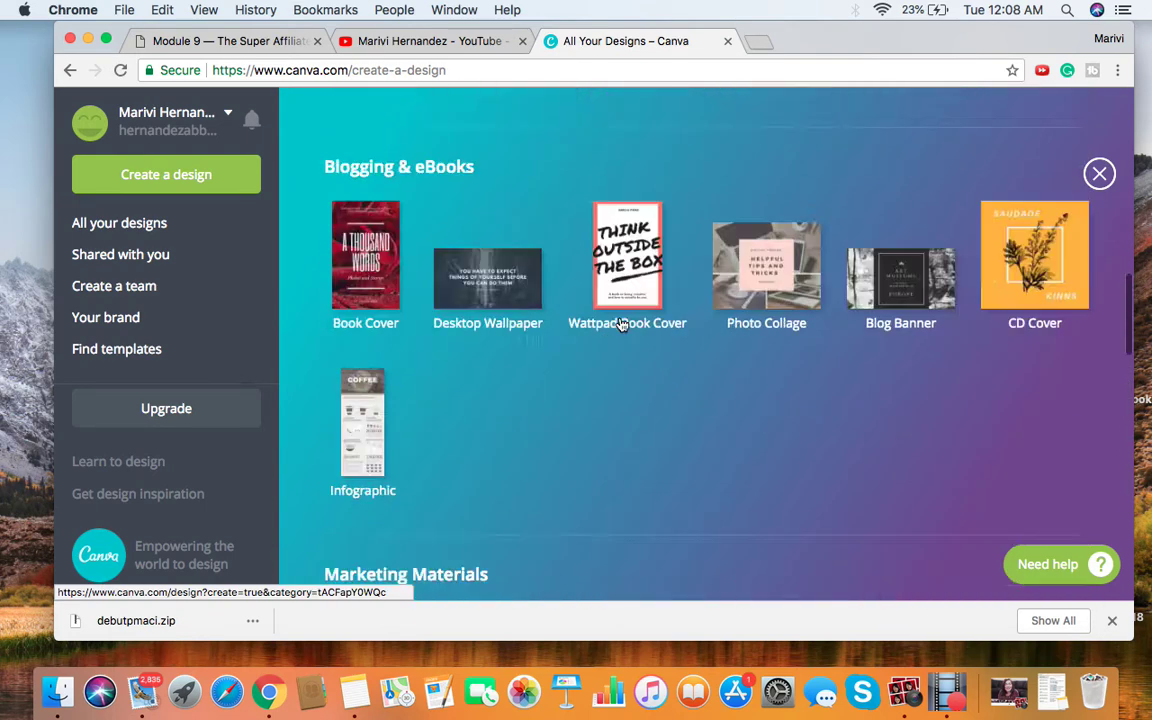
pyautogui.click(736, 163)
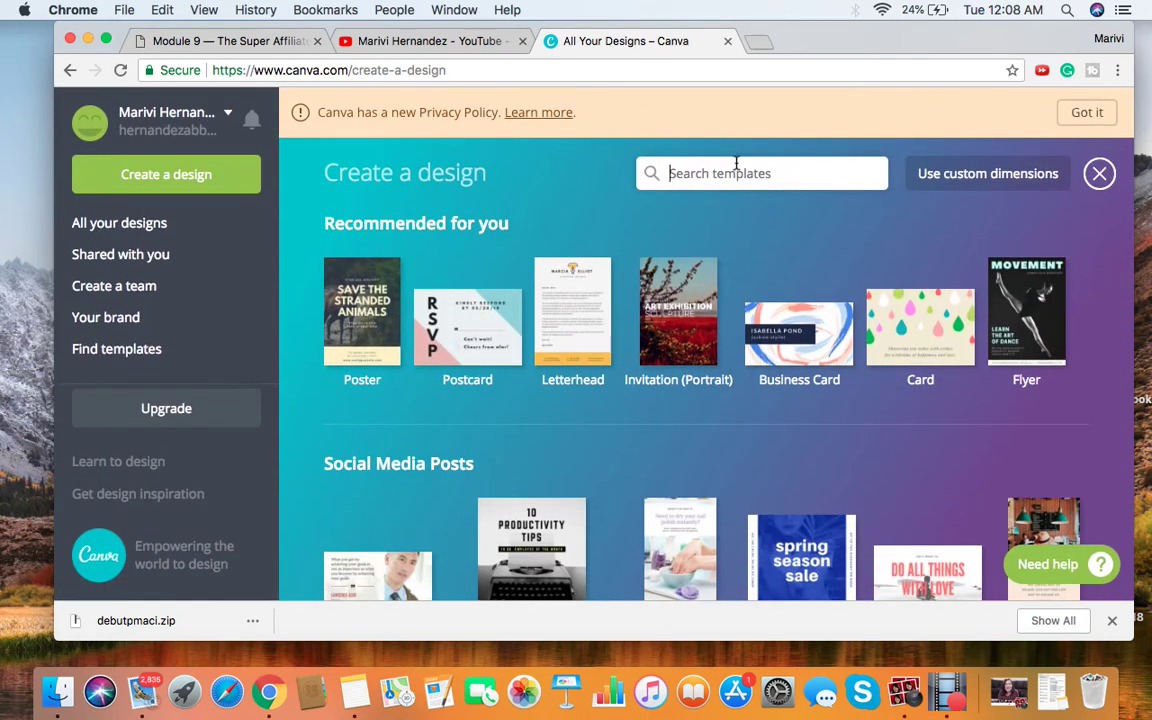
pyautogui.write('thum')
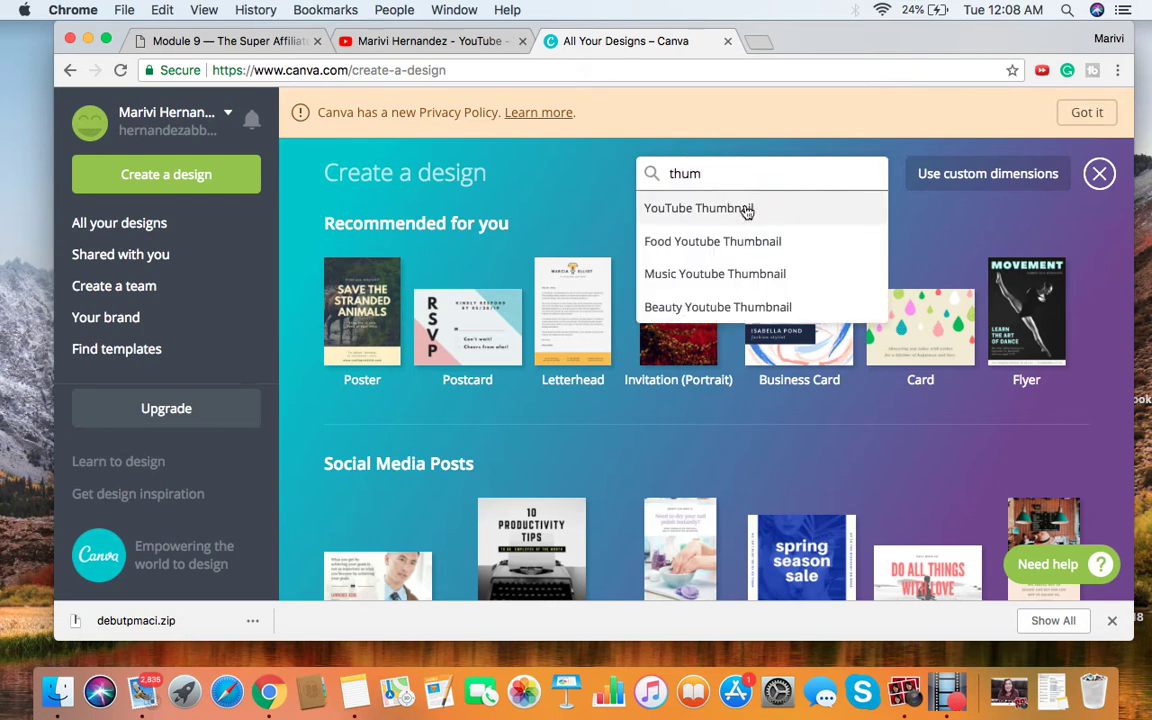
pyautogui.click(746, 210)
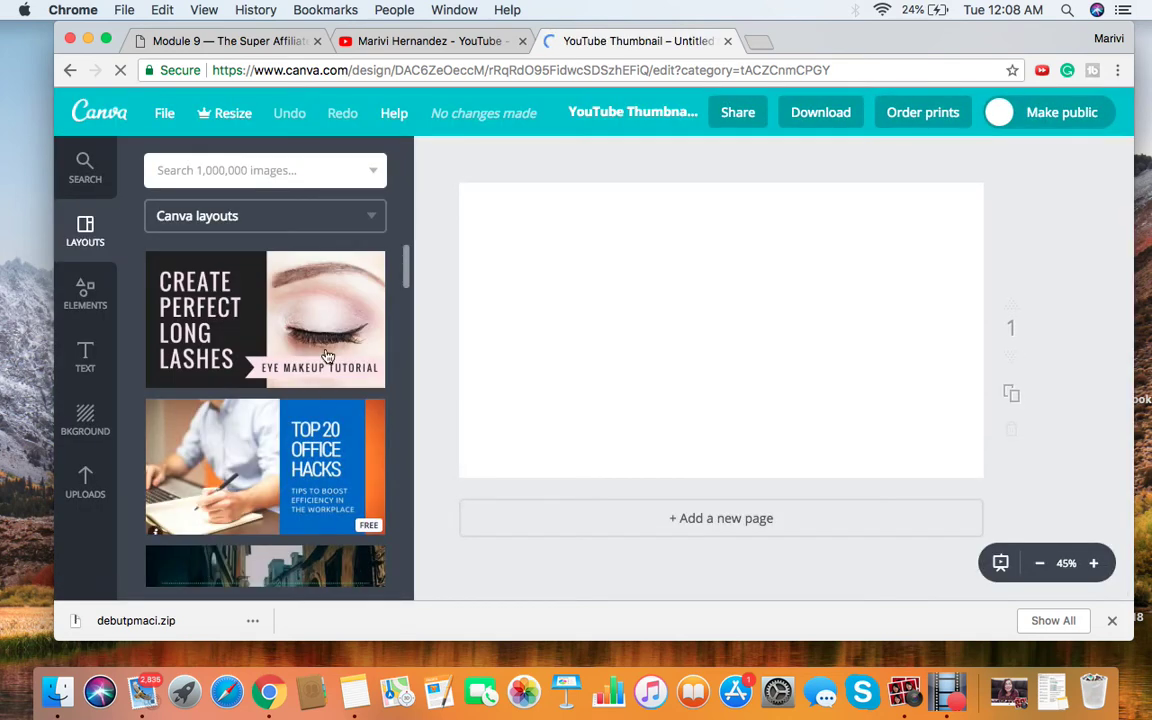
# - Look through the Canva layouts for YouTube thumbnails and check which layout sources are offered
pyautogui.scroll(-3, 300, 420)
pyautogui.scroll(-8, 327, 356)
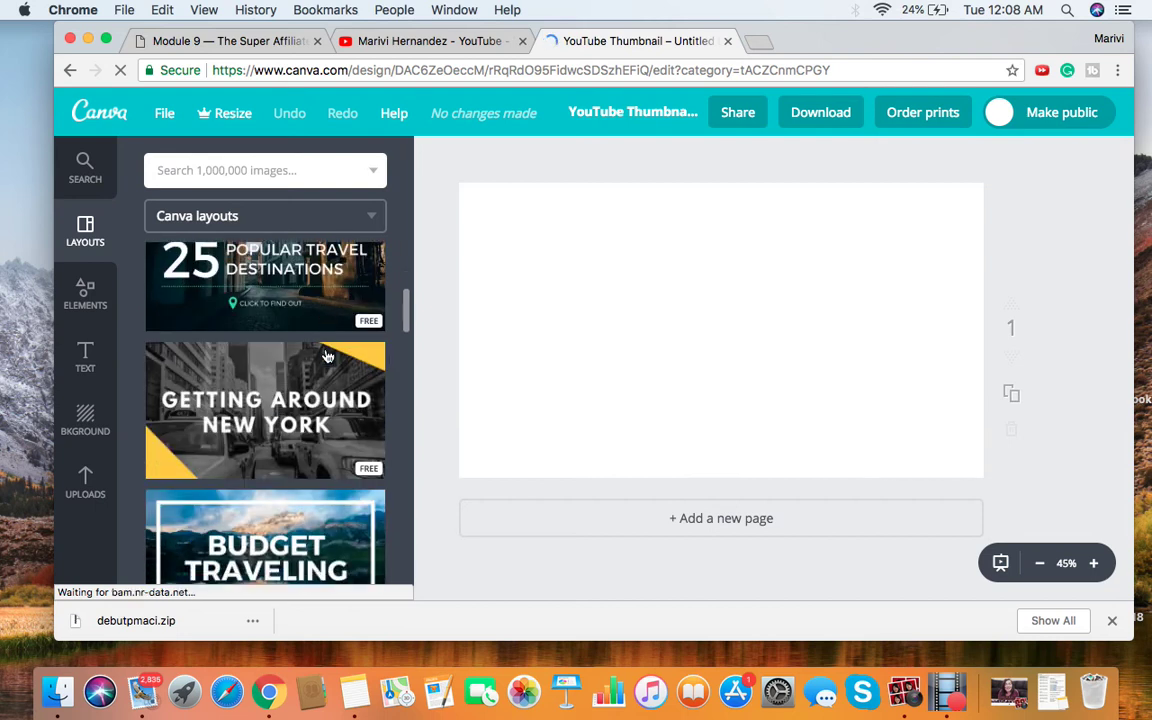
pyautogui.scroll(-3, 327, 356)
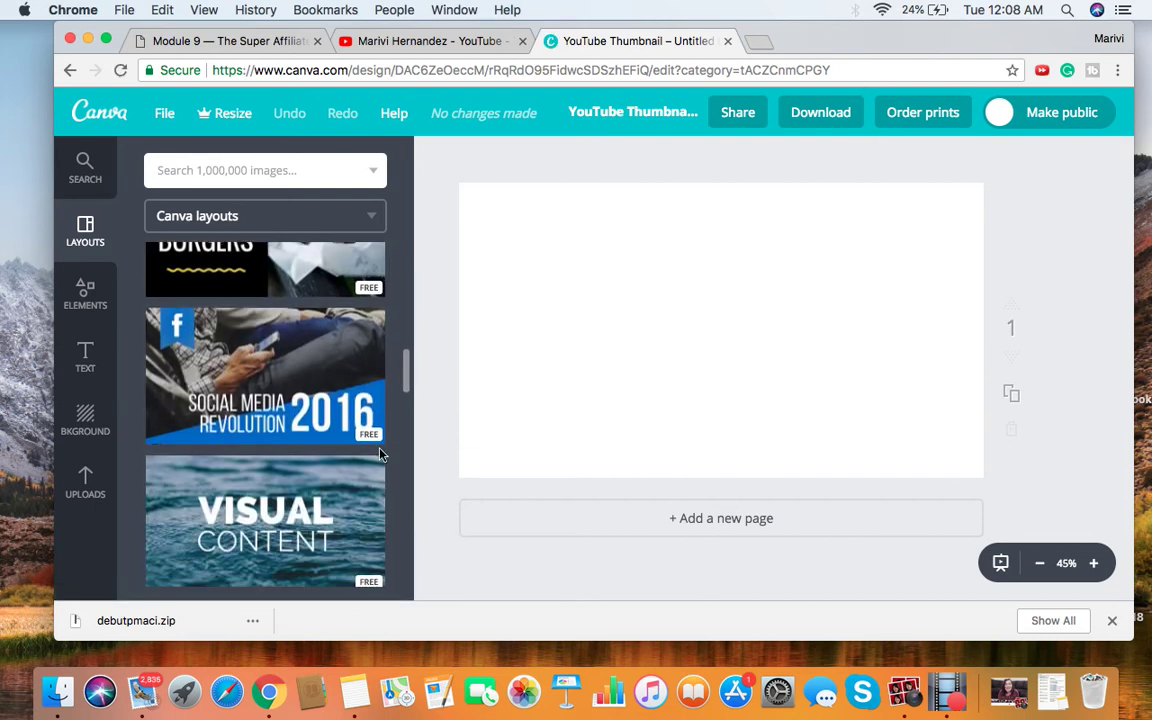
pyautogui.scroll(-2, 380, 454)
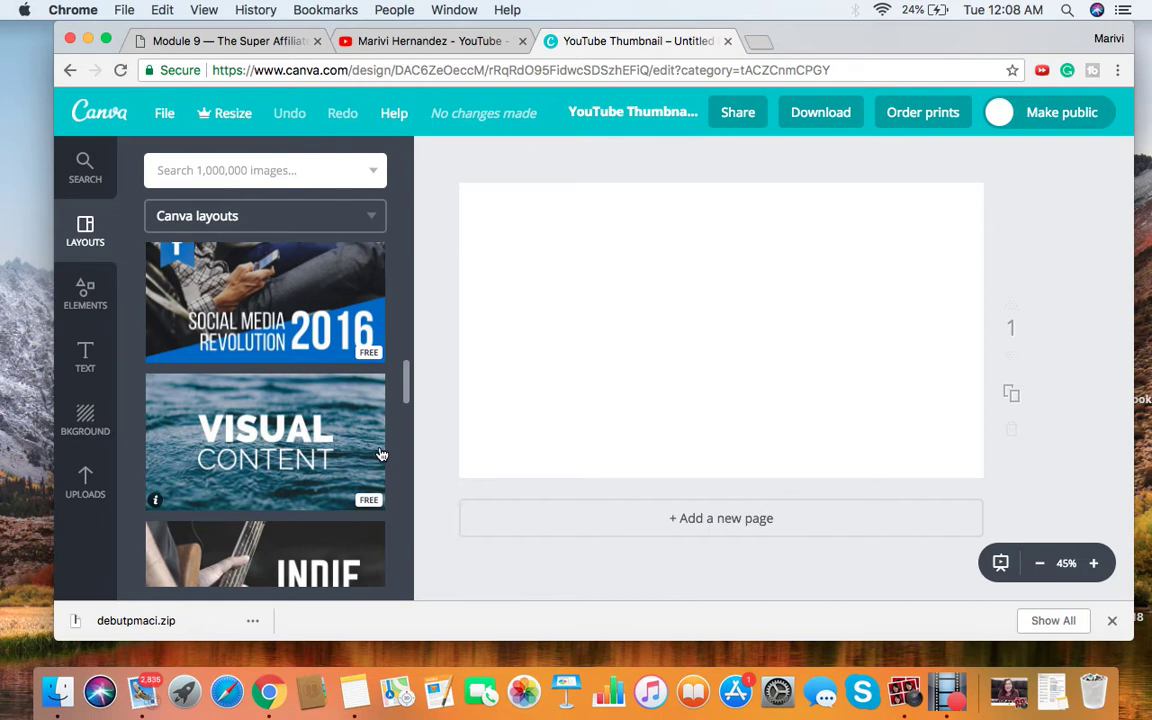
pyautogui.scroll(-3, 380, 454)
pyautogui.click(360, 222)
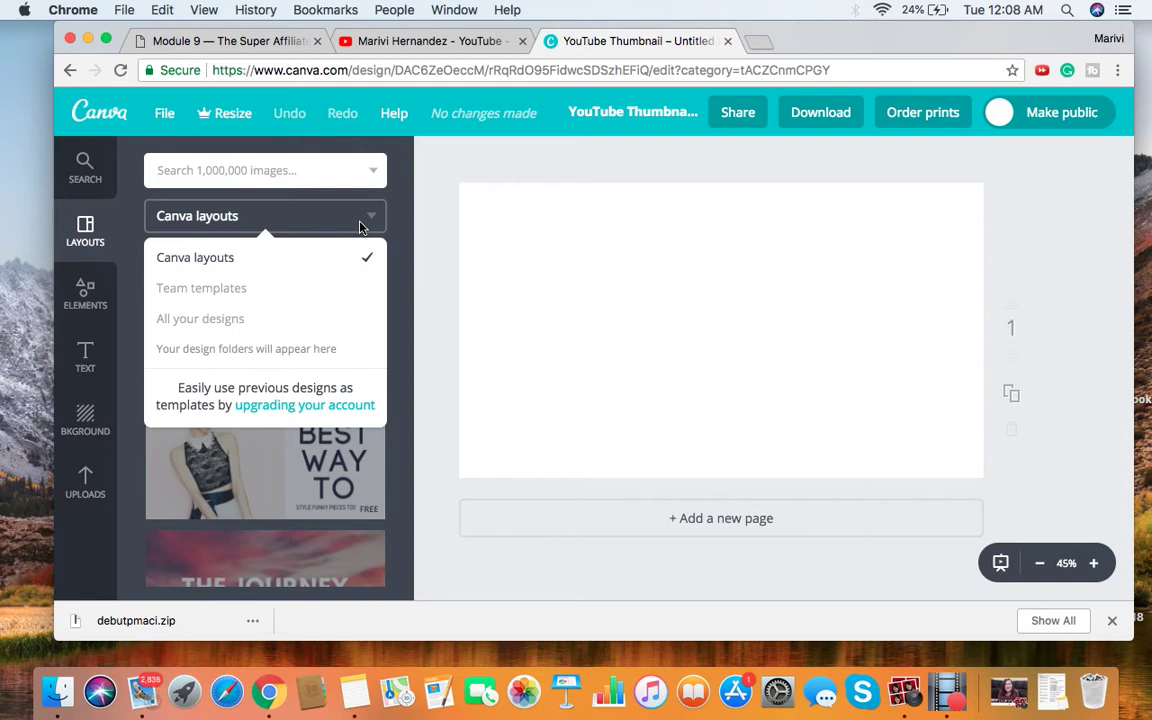
pyautogui.click(375, 224)
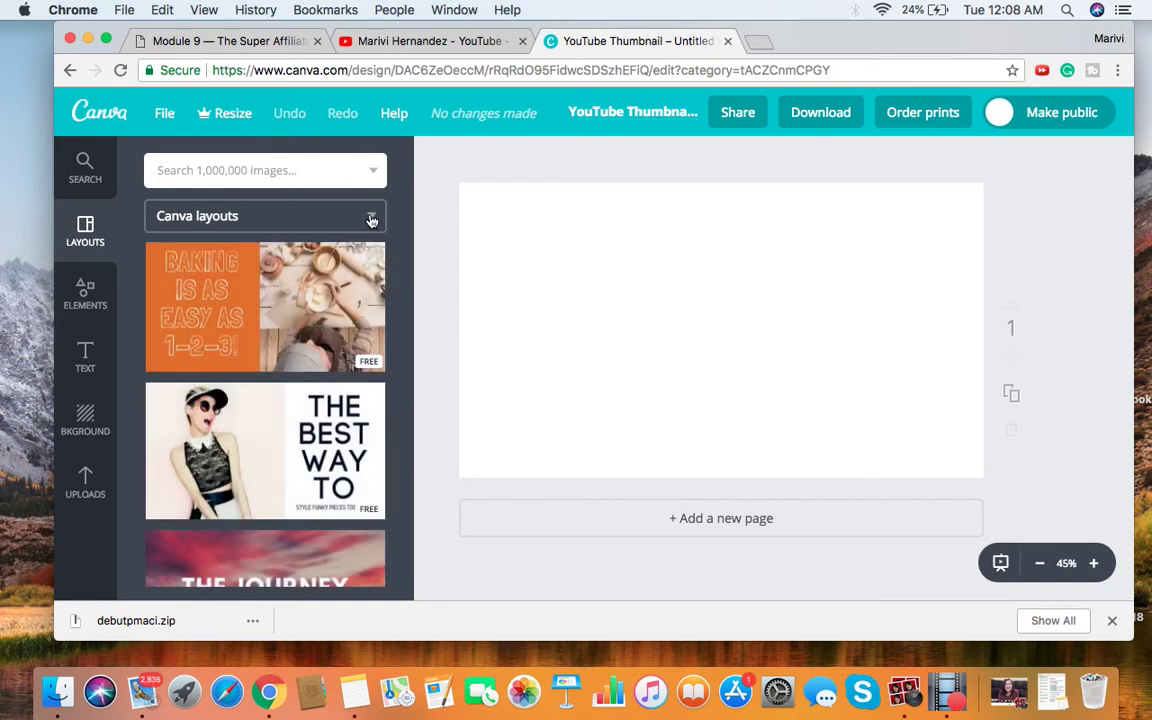
pyautogui.scroll(-2, 306, 435)
pyautogui.scroll(-10, 306, 435)
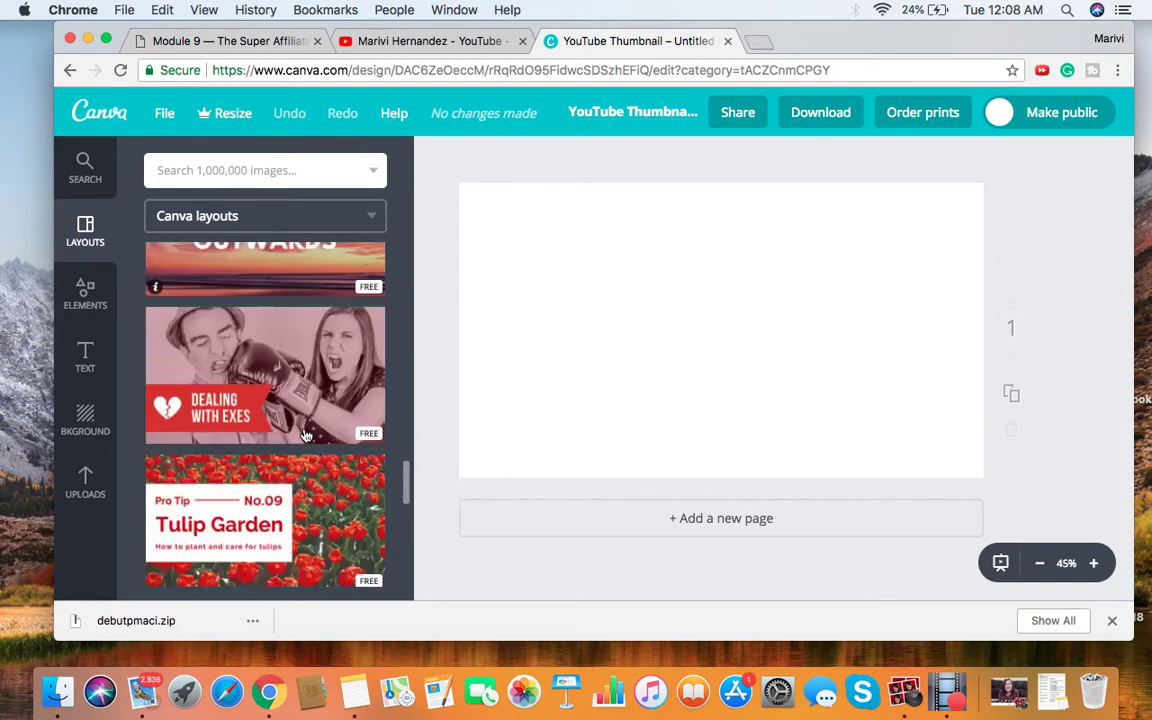
pyautogui.scroll(-2, 306, 435)
# - Apply the free "Top 20 Office Hacks" layout to the blank thumbnail page
pyautogui.scroll(10, 306, 435)
pyautogui.scroll(15, 306, 435)
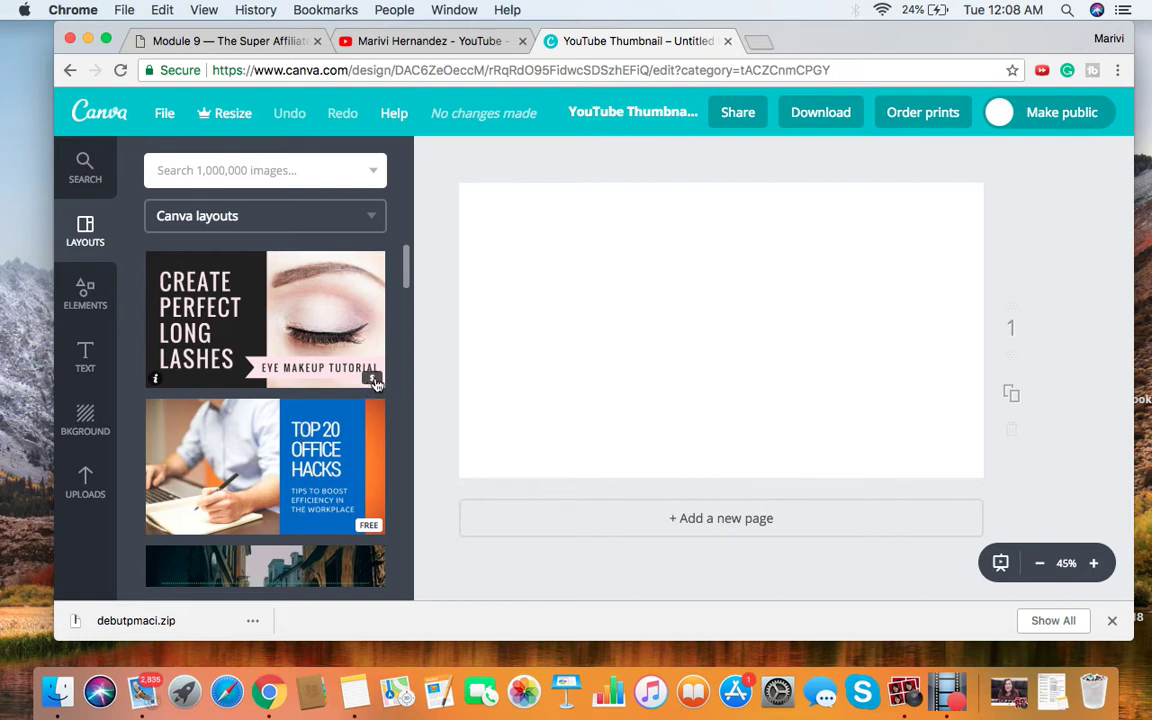
pyautogui.scroll(-4, 300, 350)
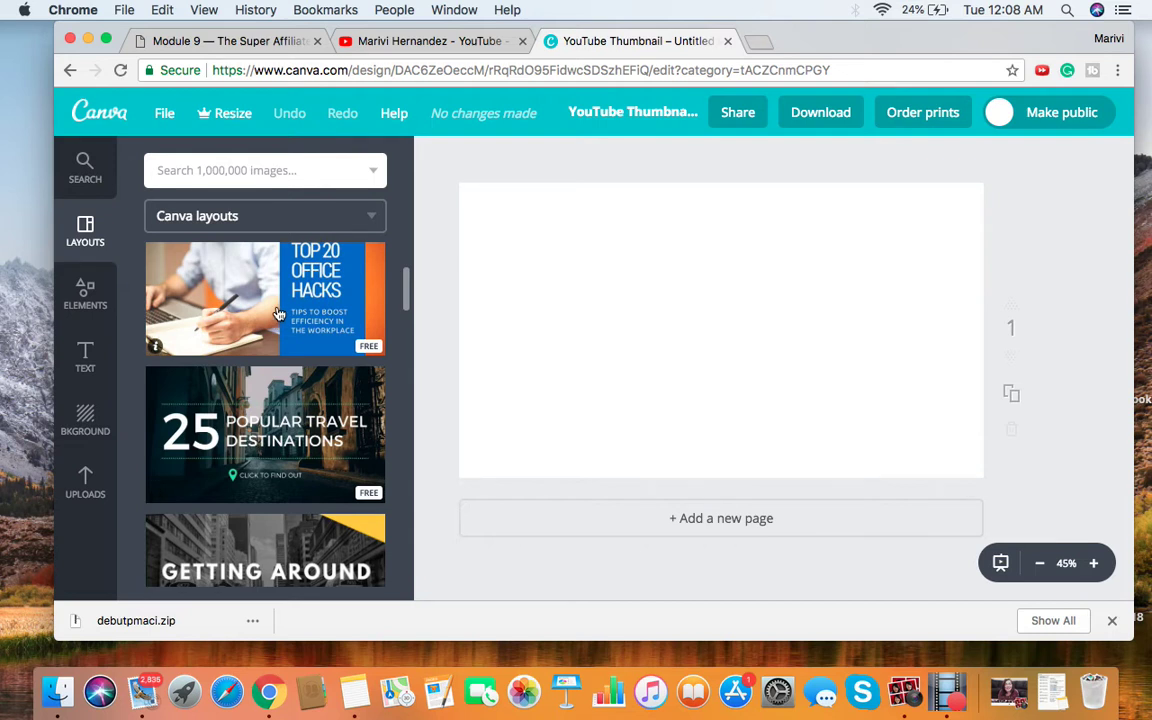
pyautogui.click(279, 314)
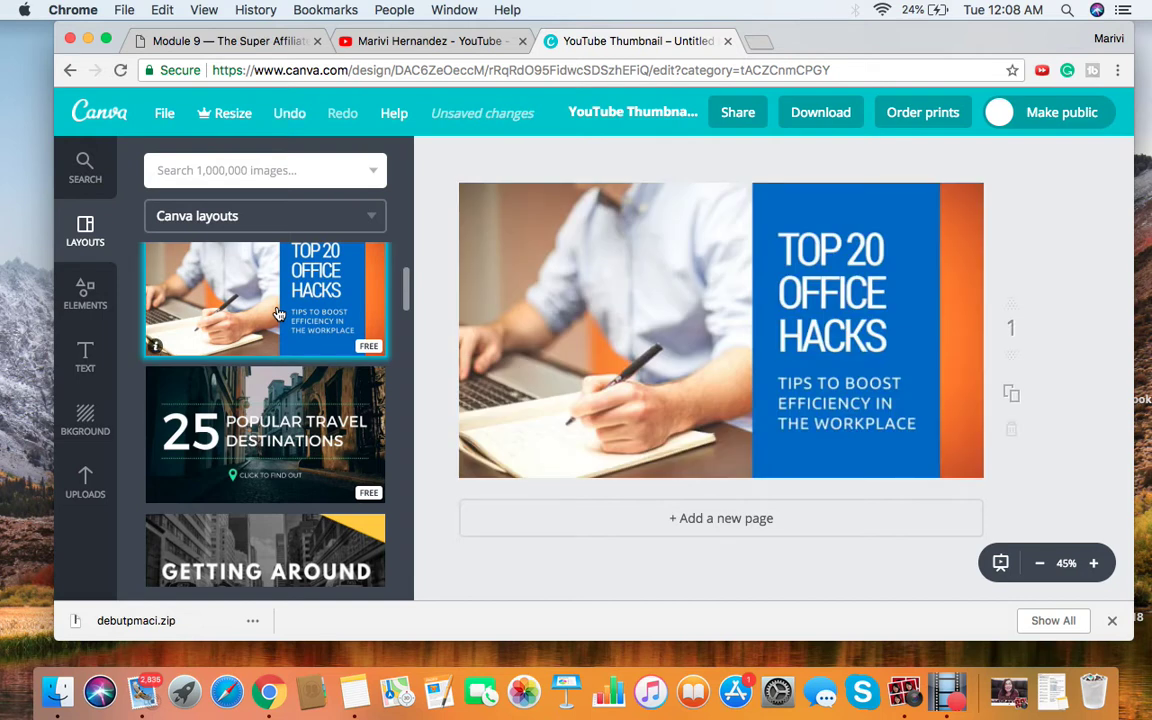
# - Apply the free "How to Cook Really Yummy Burgers" layout to the thumbnail page
pyautogui.scroll(-2, 279, 314)
pyautogui.scroll(-6, 279, 314)
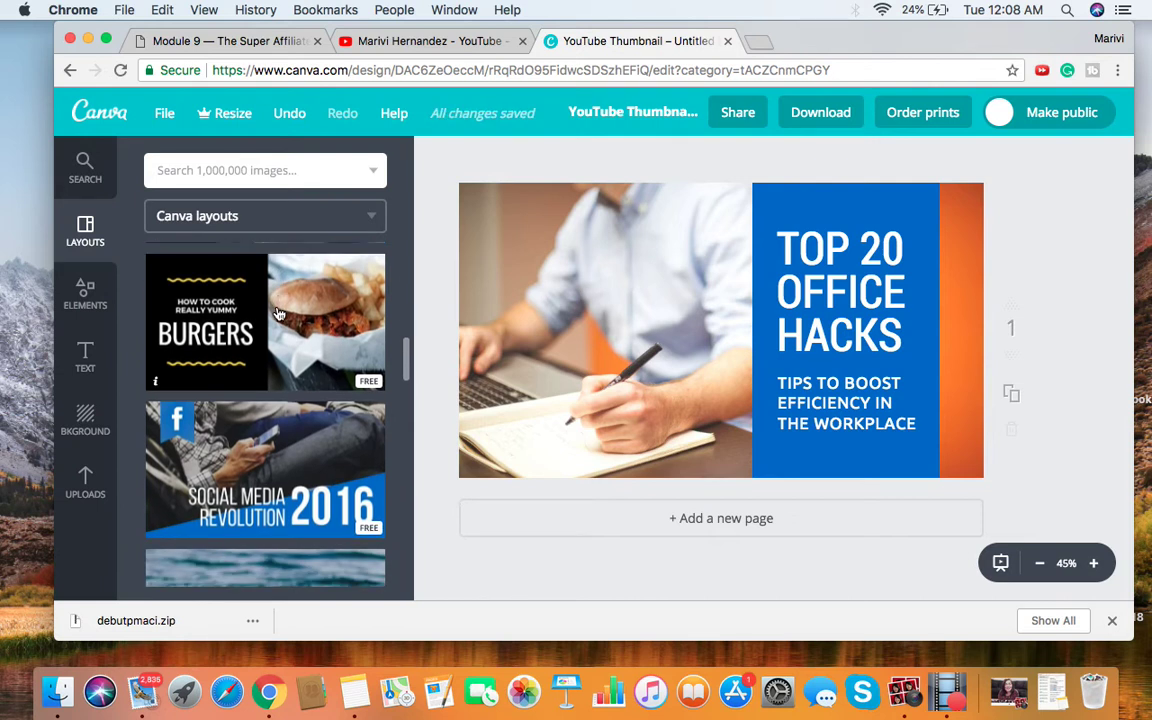
pyautogui.click(279, 314)
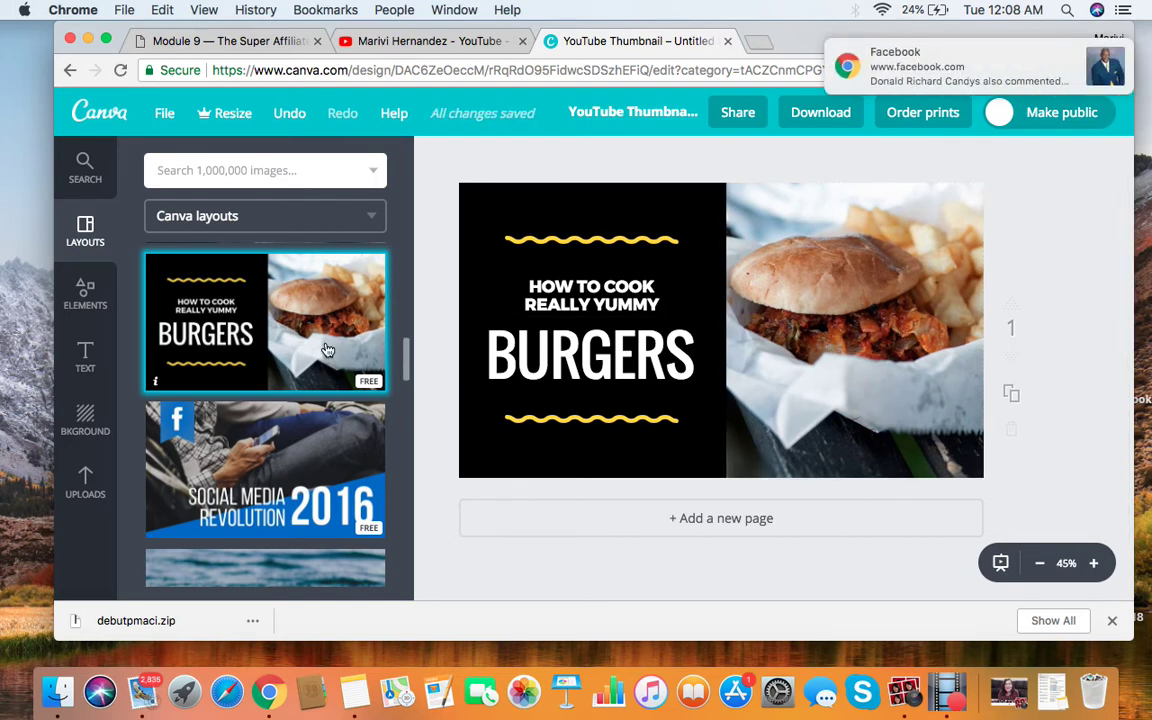
# - Dismiss the Facebook notification and show the previously uploaded images
pyautogui.click(1099, 53)
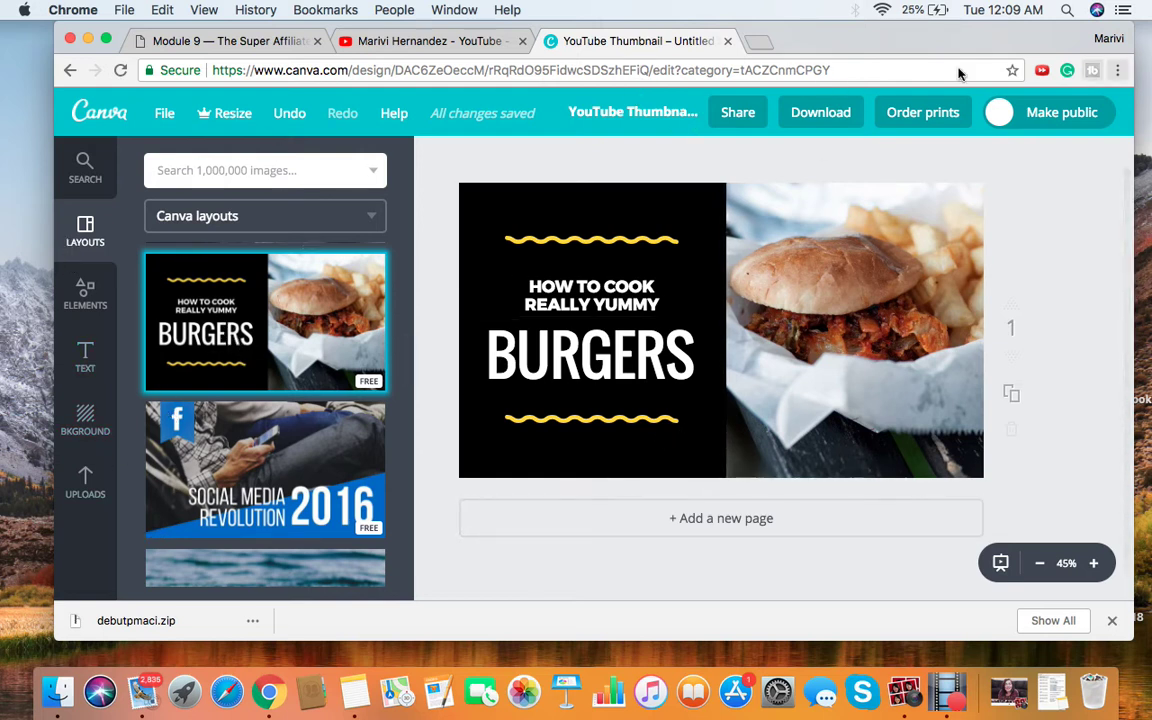
pyautogui.click(86, 480)
pyautogui.scroll(-2, 288, 454)
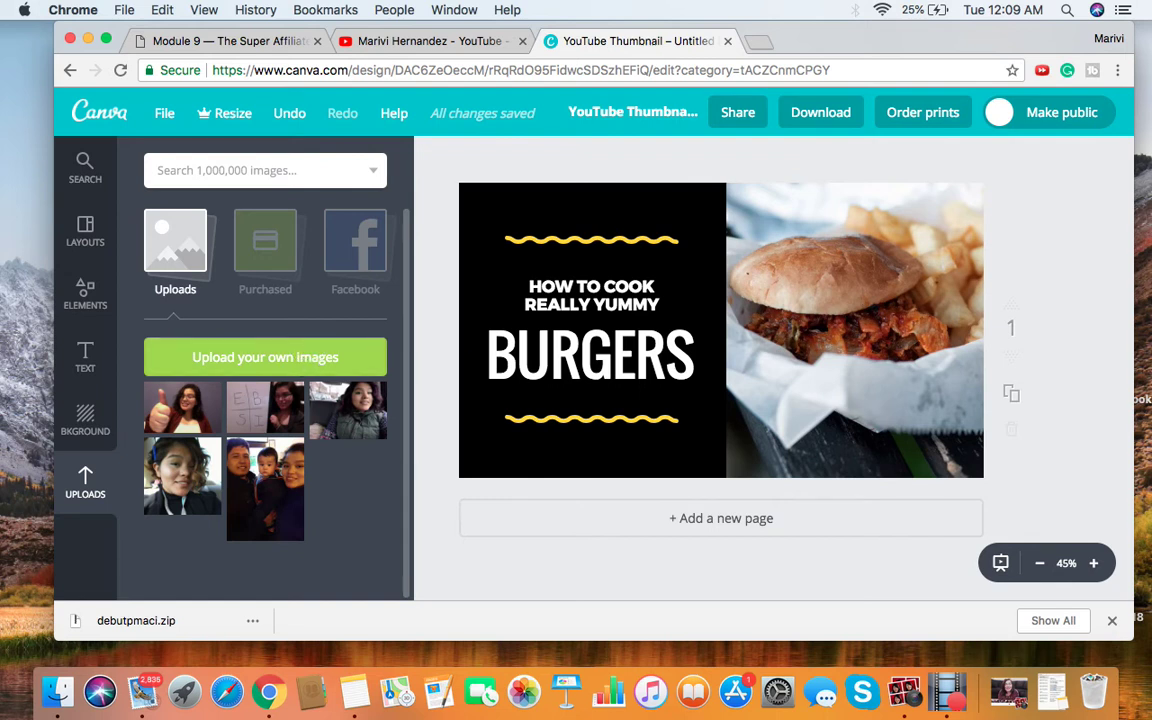
pyautogui.click(265, 357)
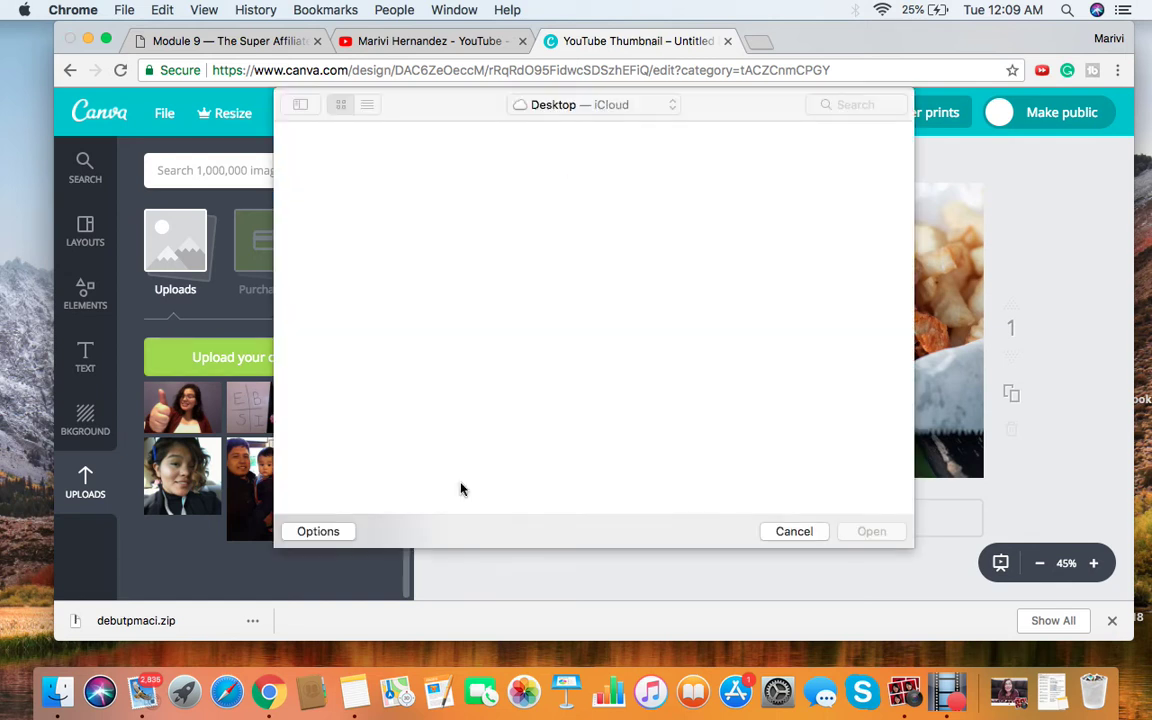
pyautogui.click(603, 106)
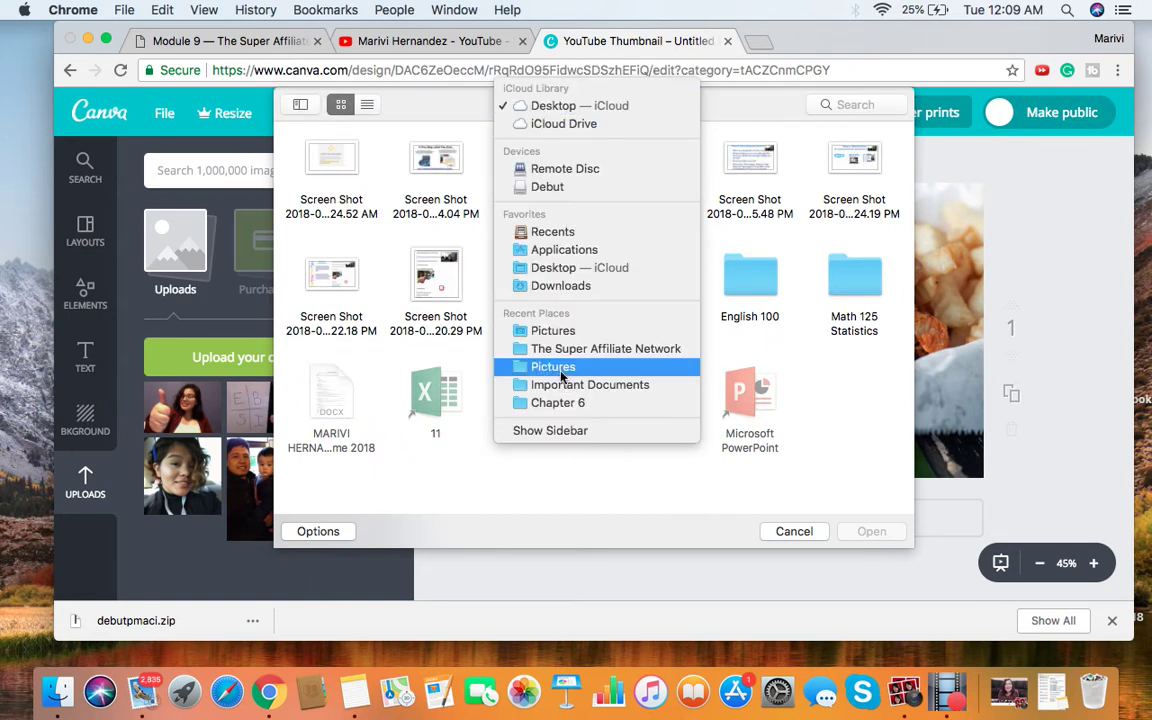
pyautogui.click(610, 352)
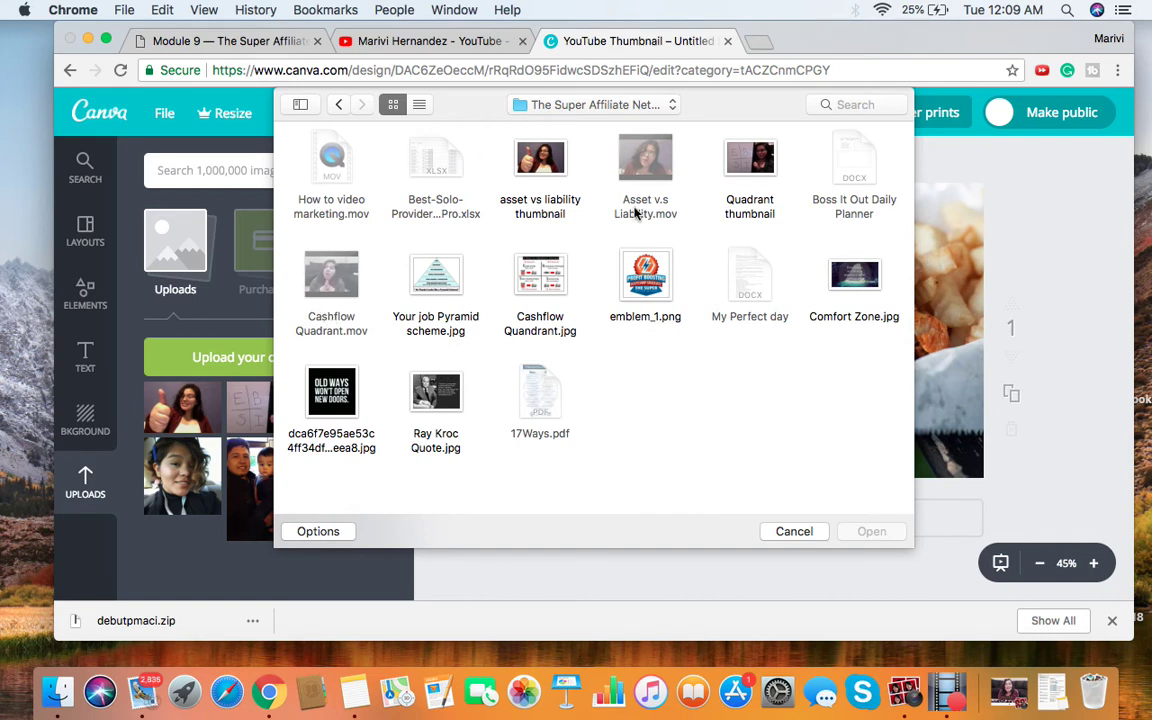
pyautogui.moveTo(345, 170)
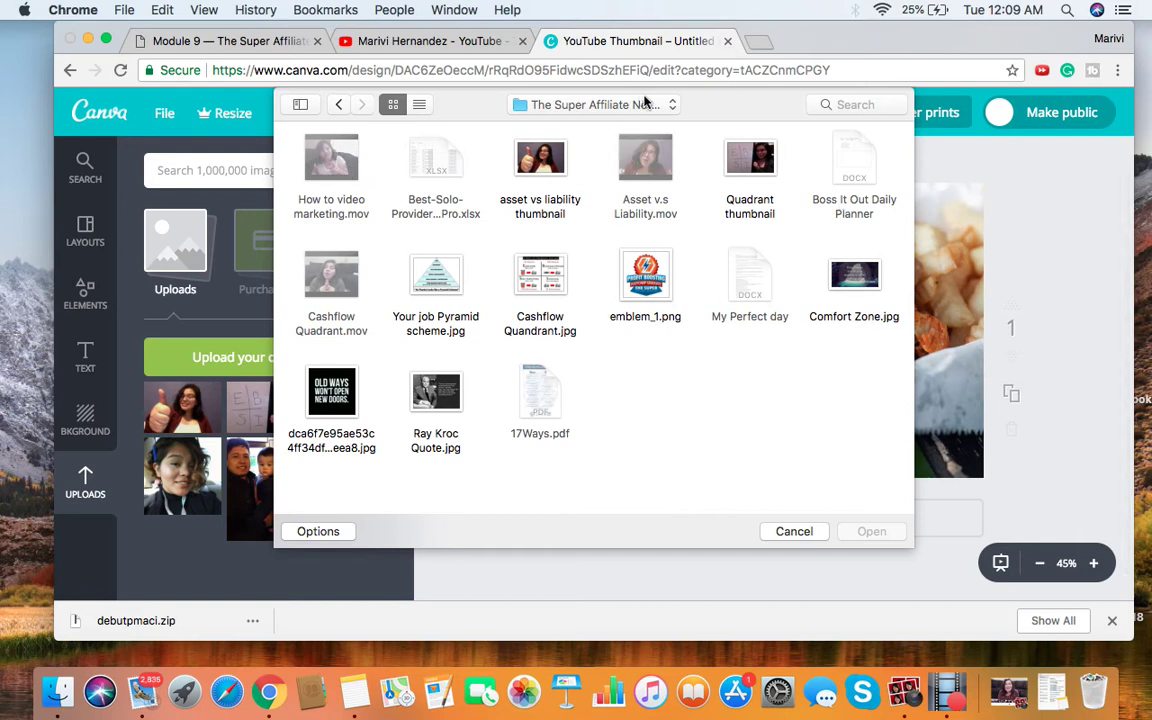
pyautogui.click(796, 531)
# - Switch to Photo Booth and select the last photo, with the hand raised to the head
pyautogui.click(1009, 690)
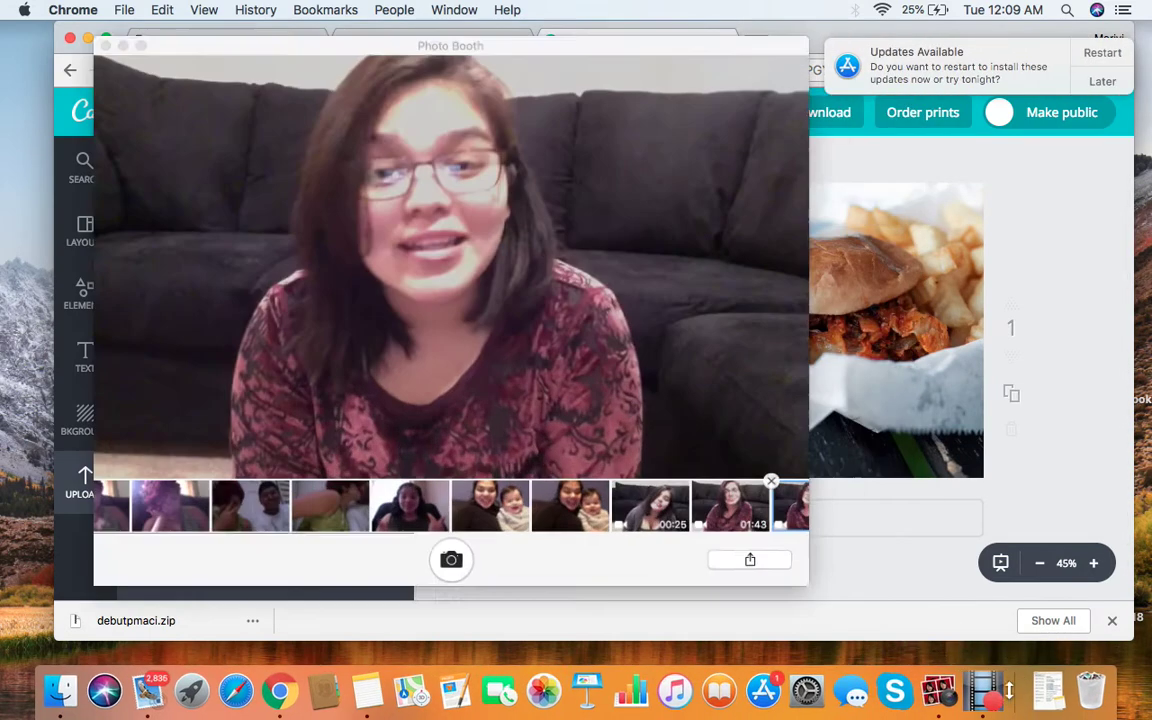
pyautogui.hscroll(-3, 703, 503)
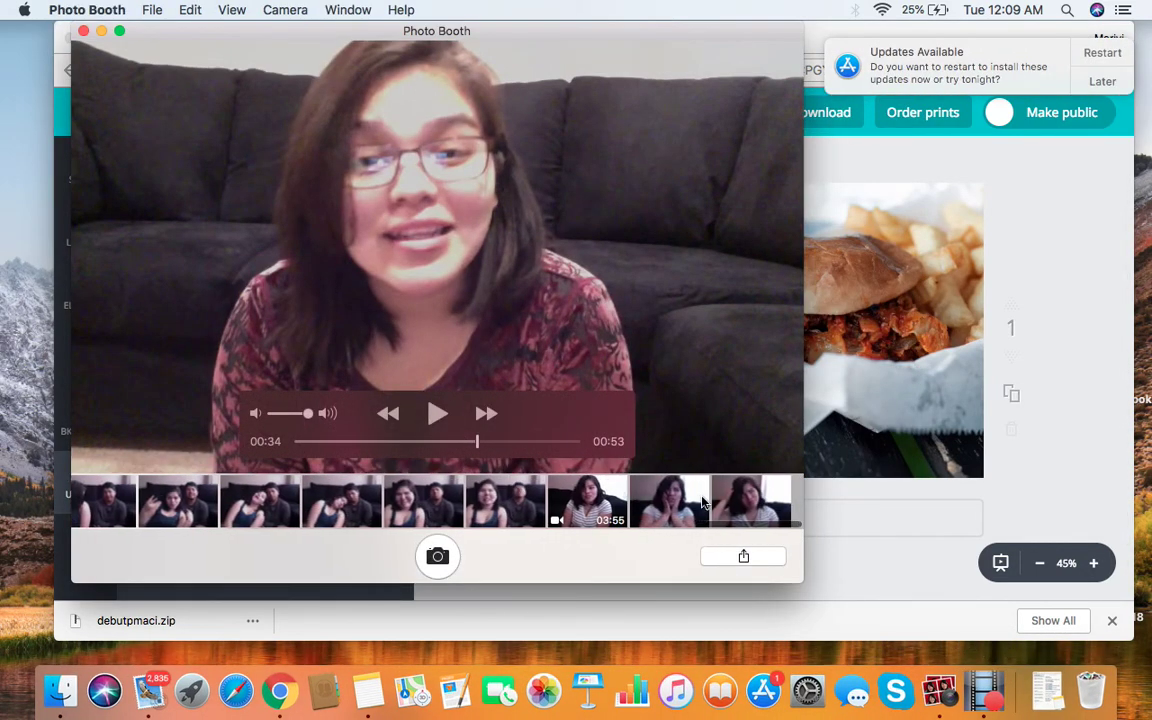
pyautogui.click(754, 494)
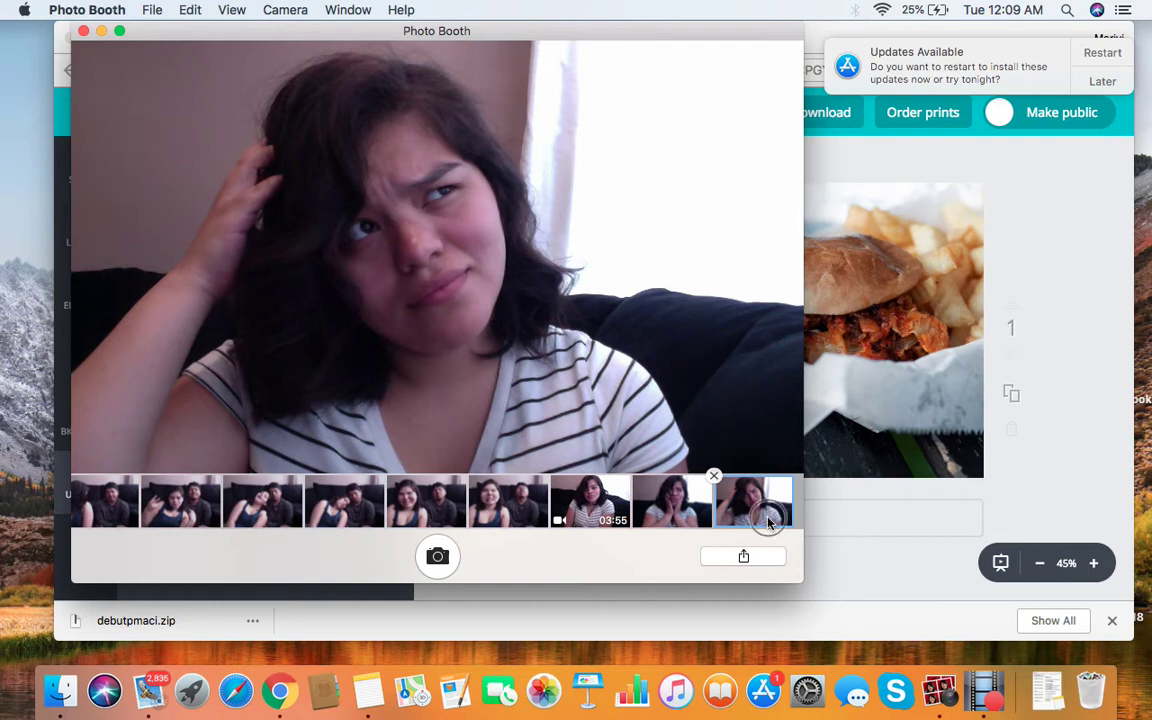
# - Export the selected photo as "confused" to The Super Affiliate Network folder and close the Photo Booth window
pyautogui.rightClick(760, 520)
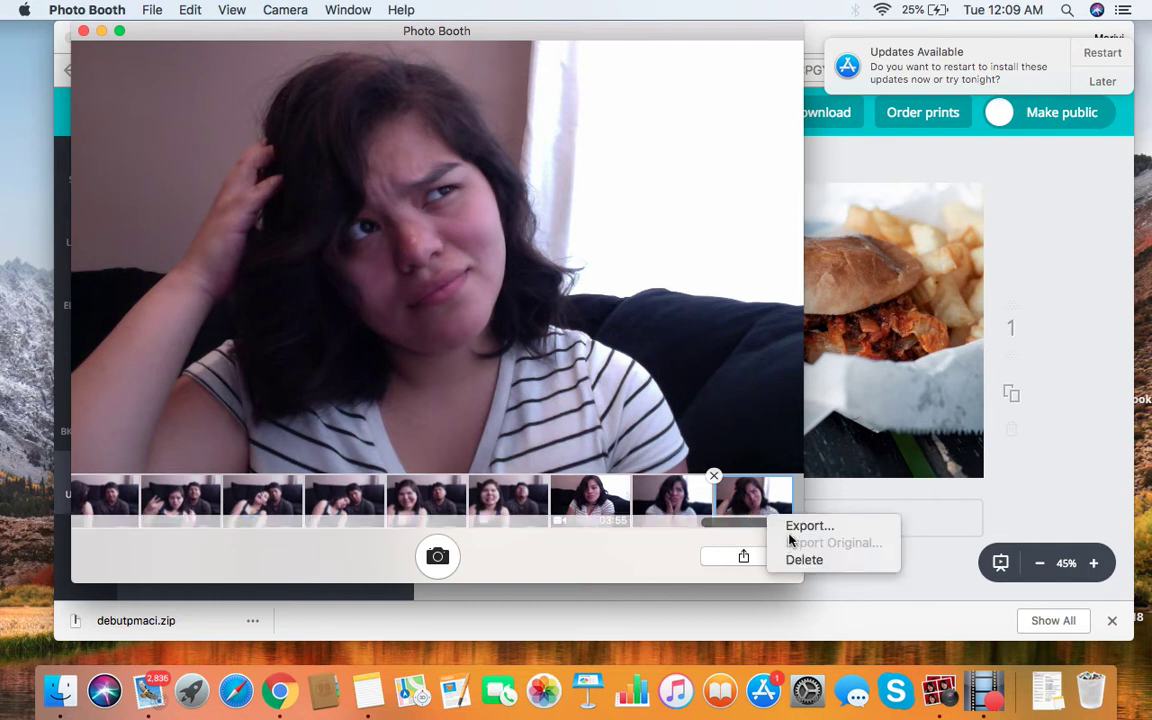
pyautogui.click(790, 528)
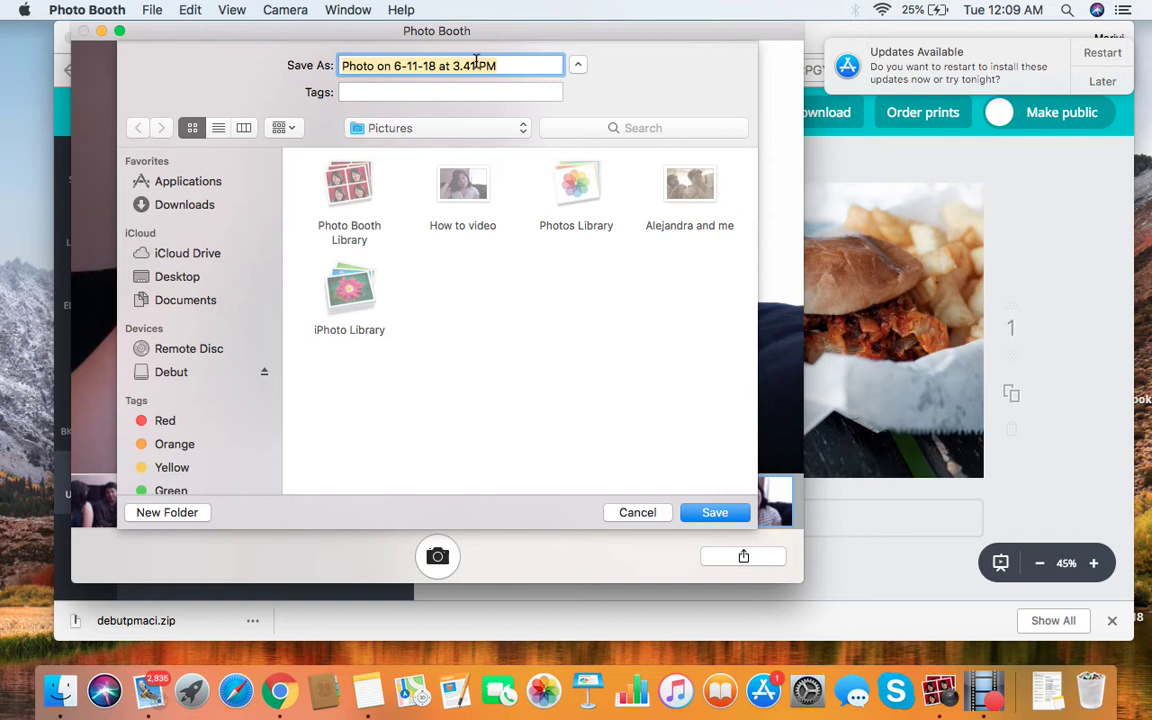
pyautogui.write('confused')
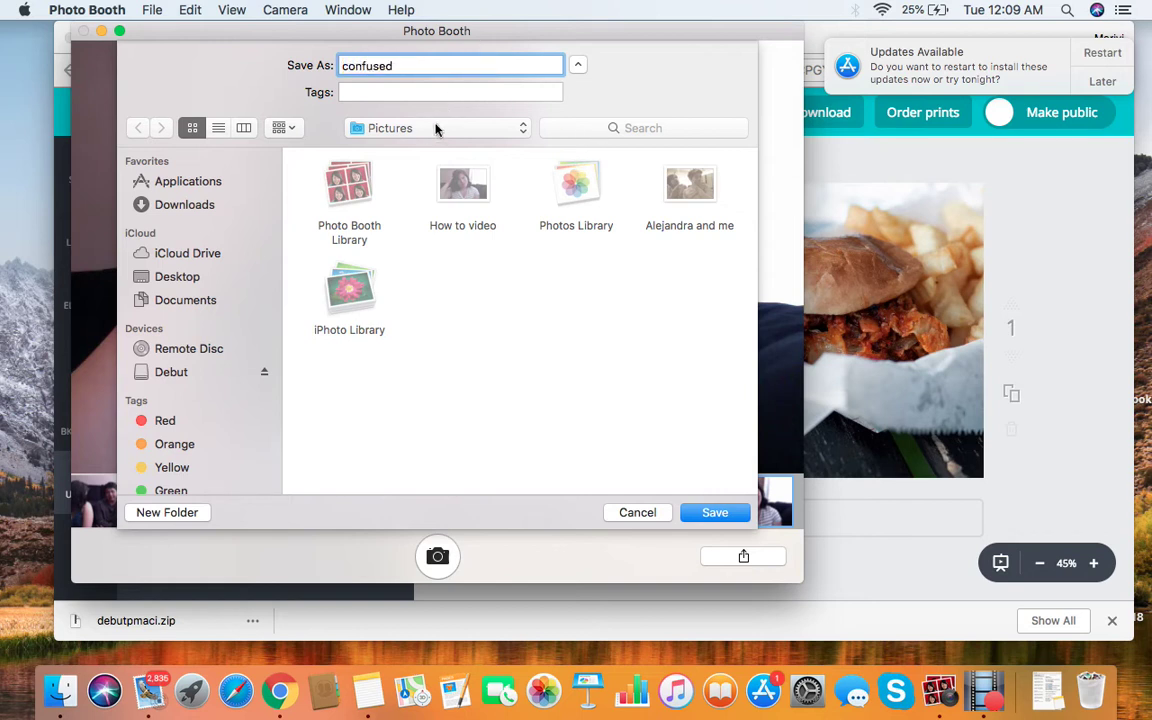
pyautogui.click(440, 127)
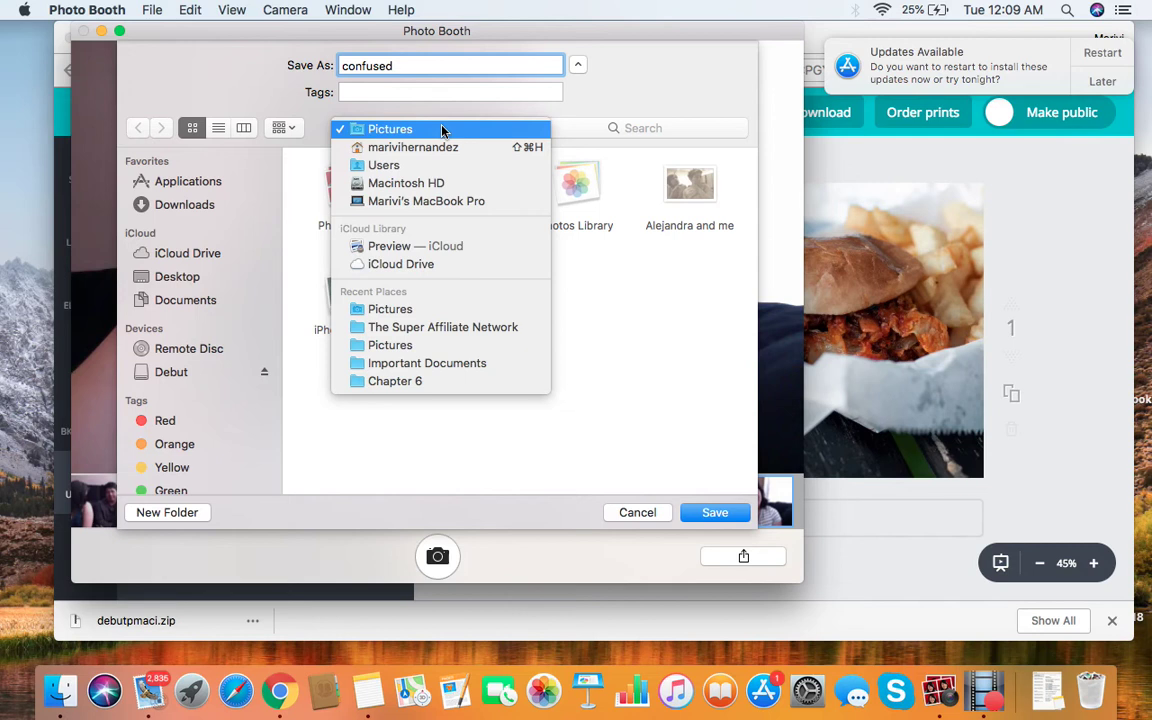
pyautogui.click(500, 328)
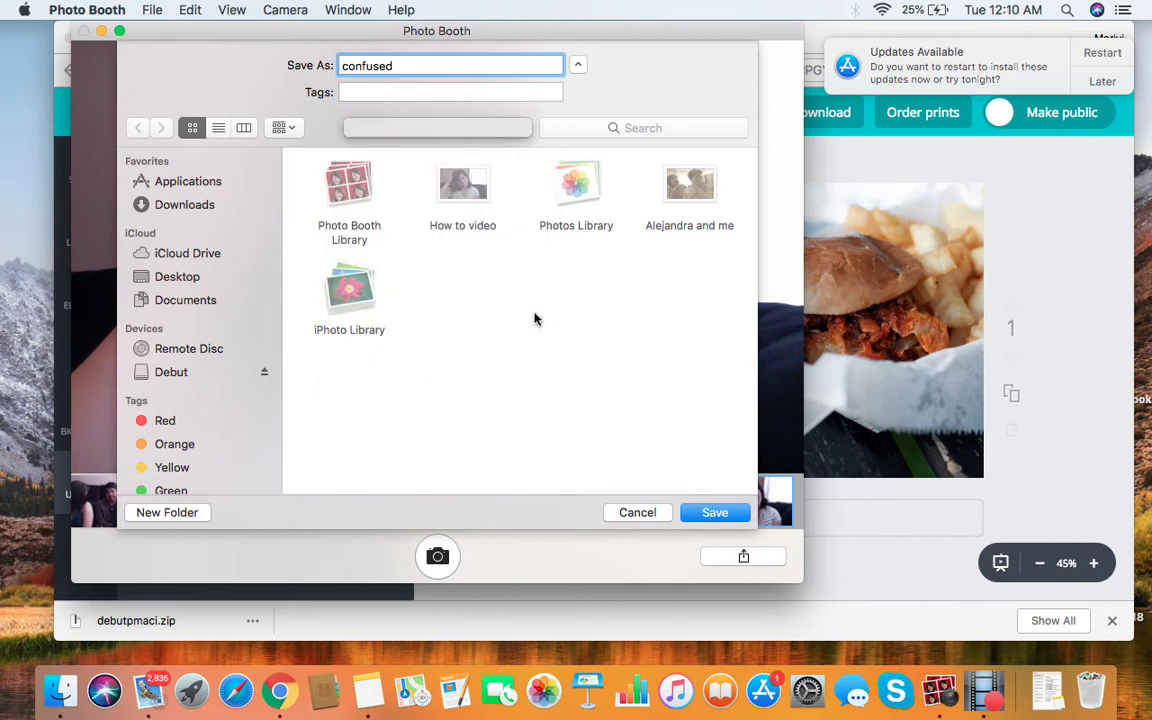
pyautogui.click(716, 512)
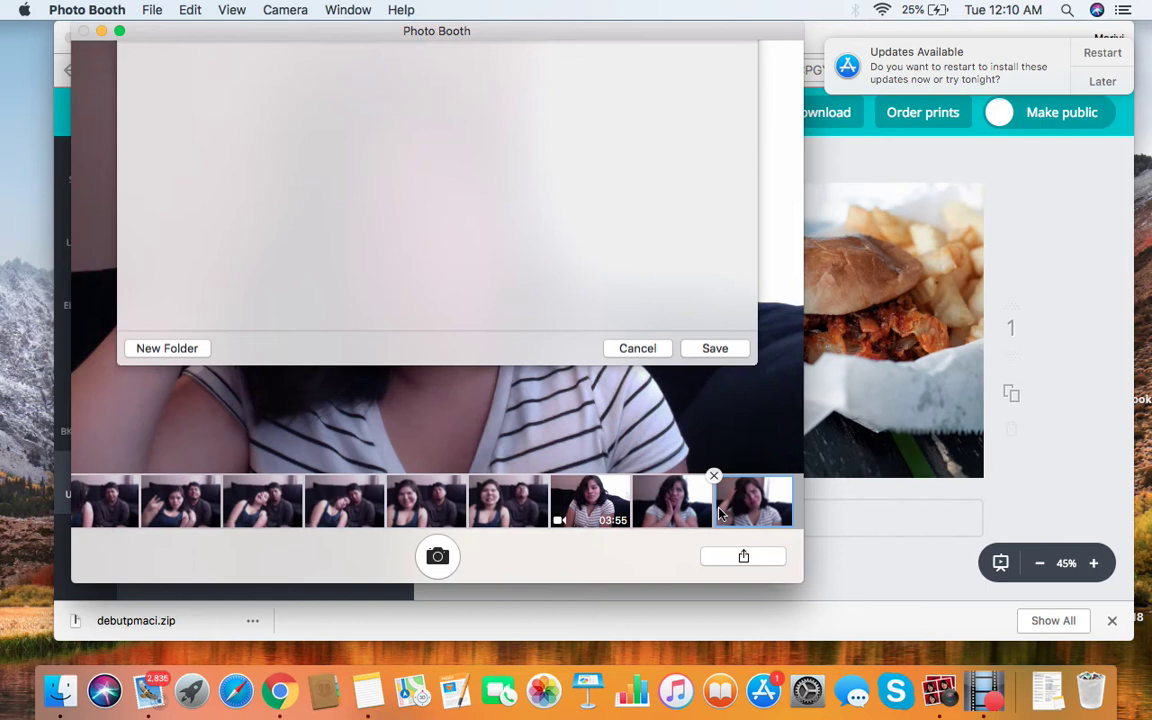
pyautogui.click(83, 33)
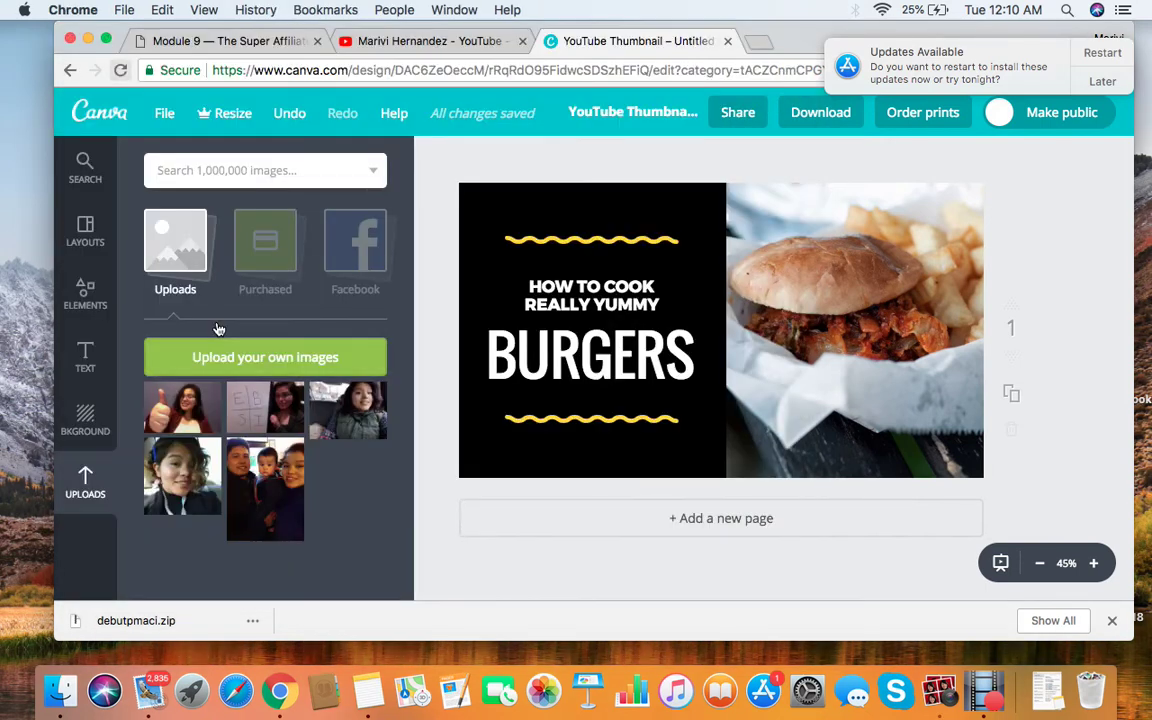
# - Upload the "confused" photo from The Super Affiliate Network folder to the Canva image uploads
pyautogui.click(340, 357)
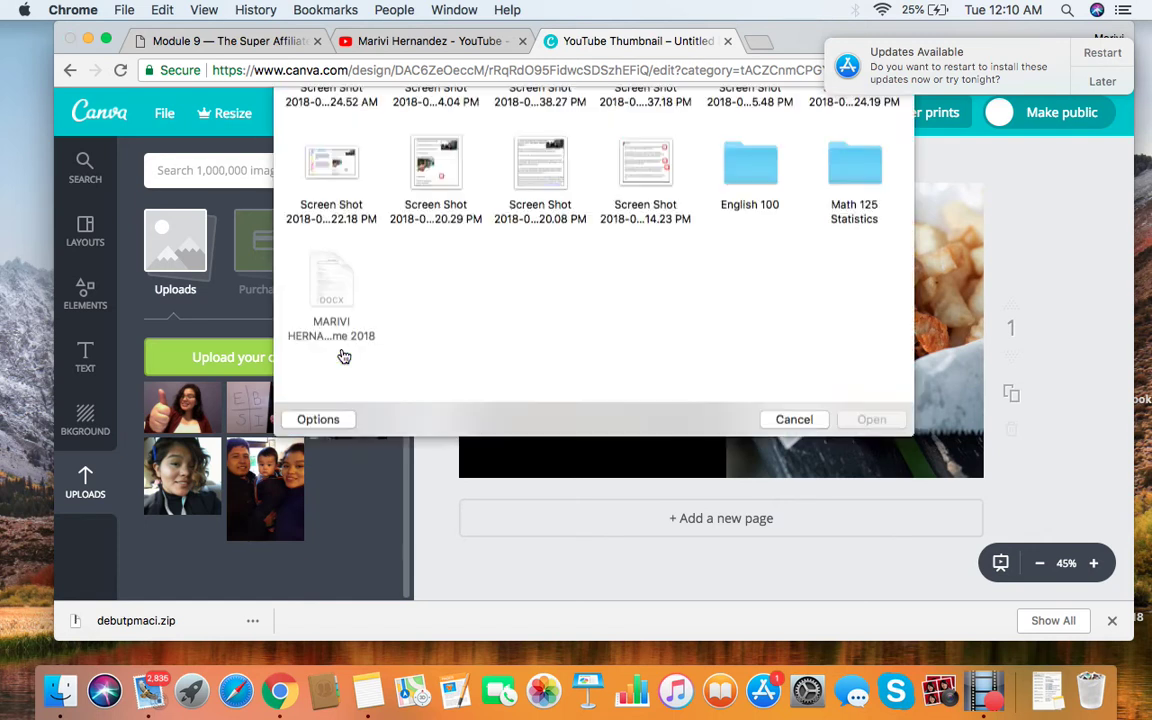
pyautogui.click(639, 109)
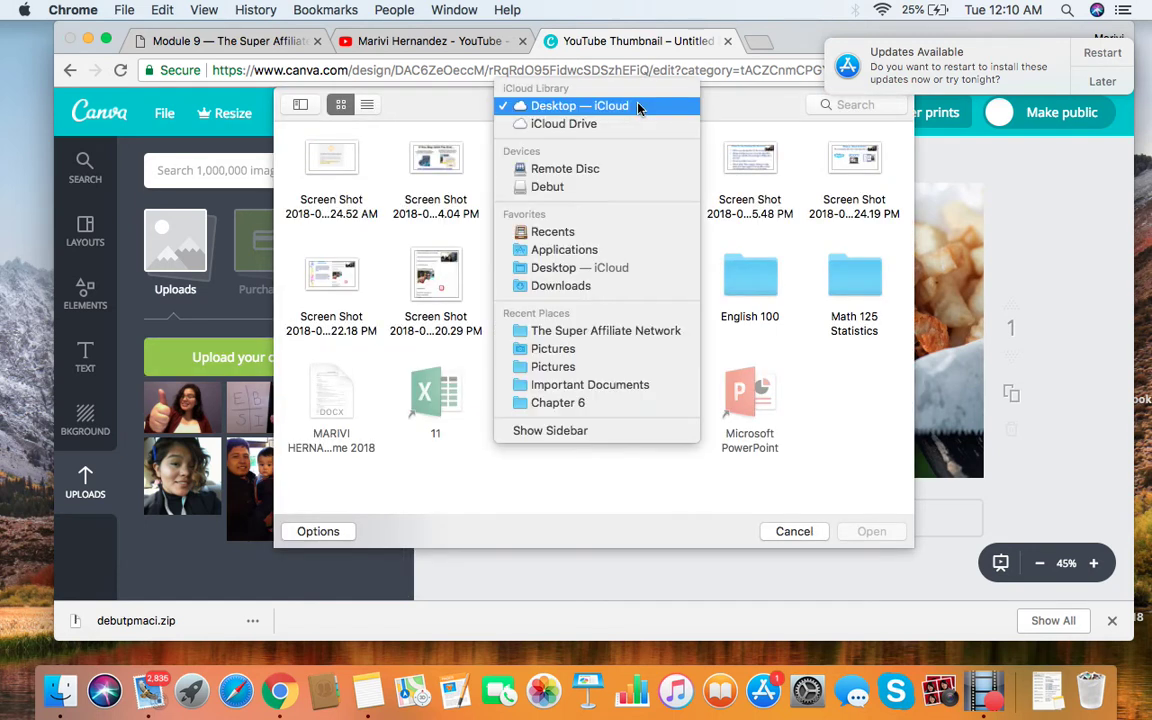
pyautogui.click(620, 330)
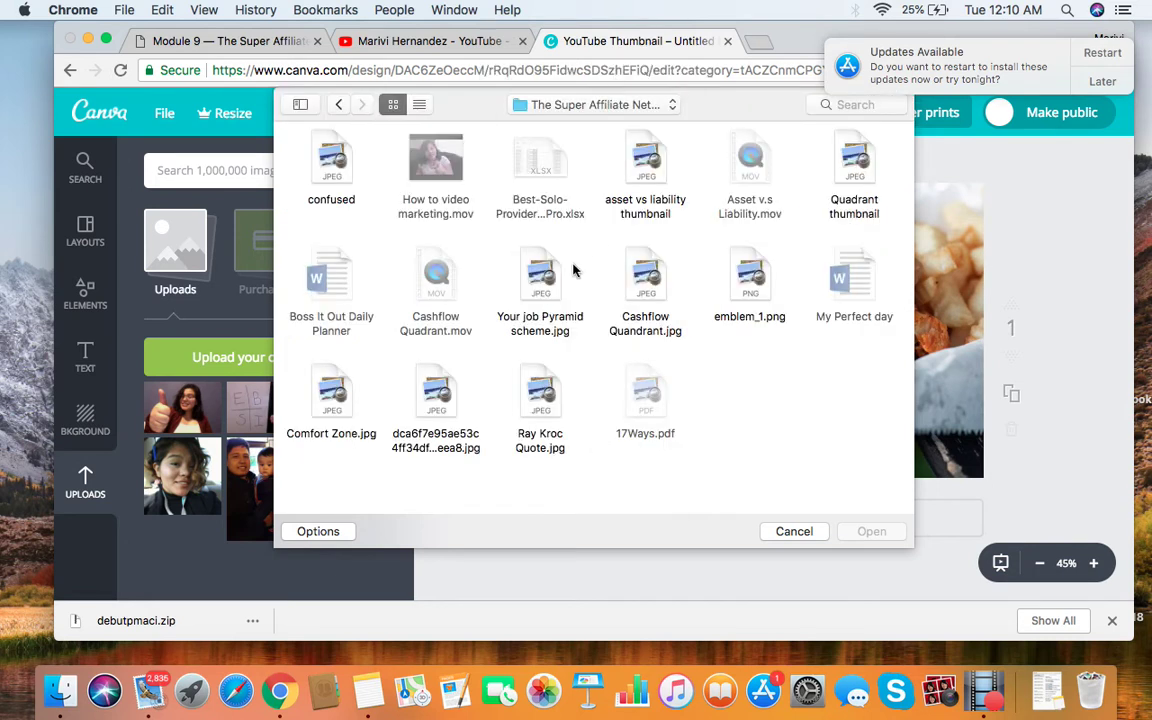
pyautogui.click(368, 168)
pyautogui.click(871, 531)
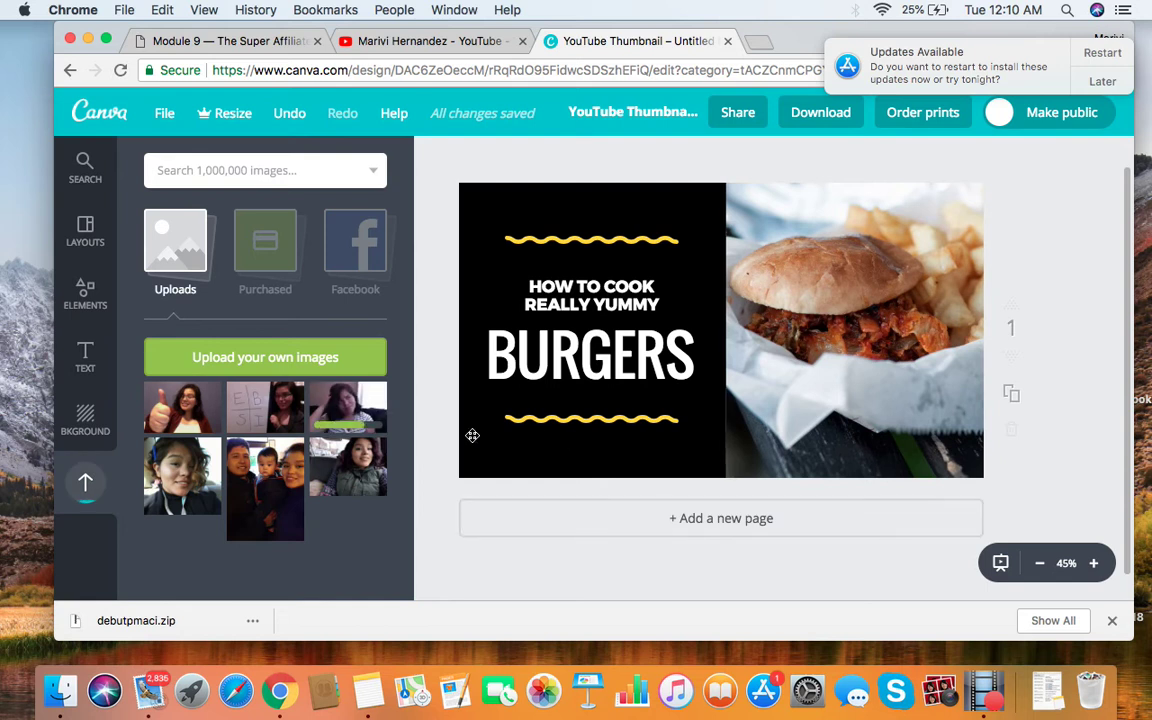
# - Add the uploaded "confused" photo to the thumbnail and place it into the frame holding the burger picture
pyautogui.click(338, 412)
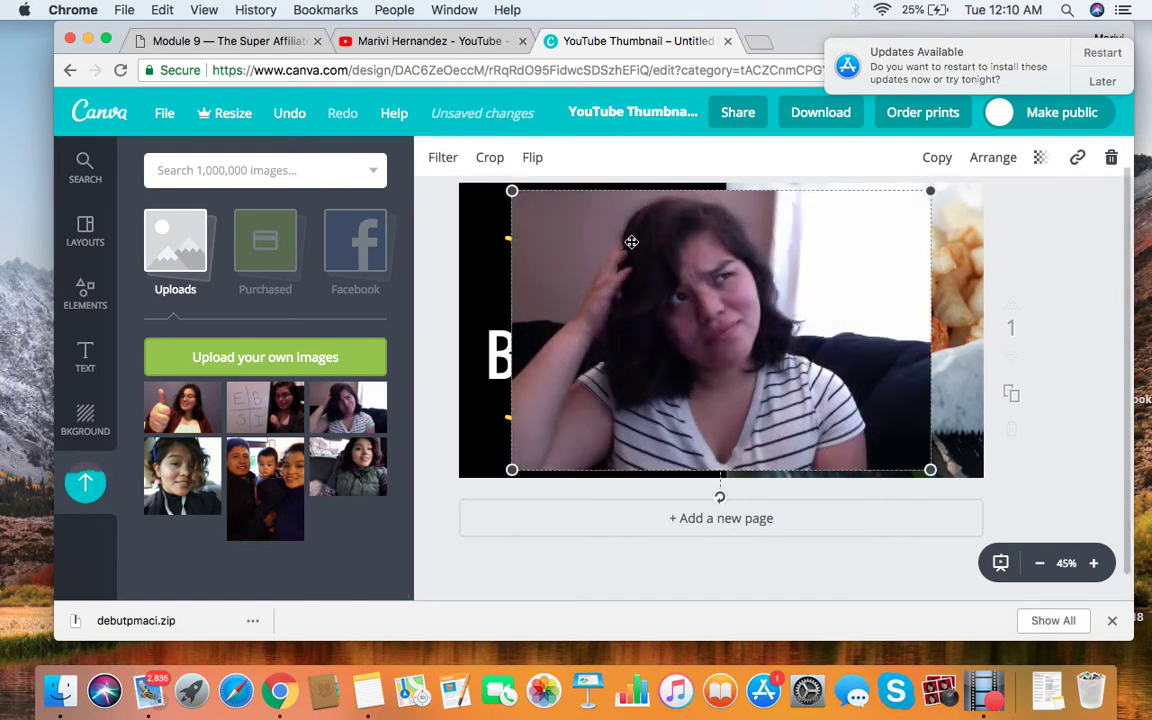
pyautogui.moveTo(627, 259); pyautogui.dragTo(788, 223)
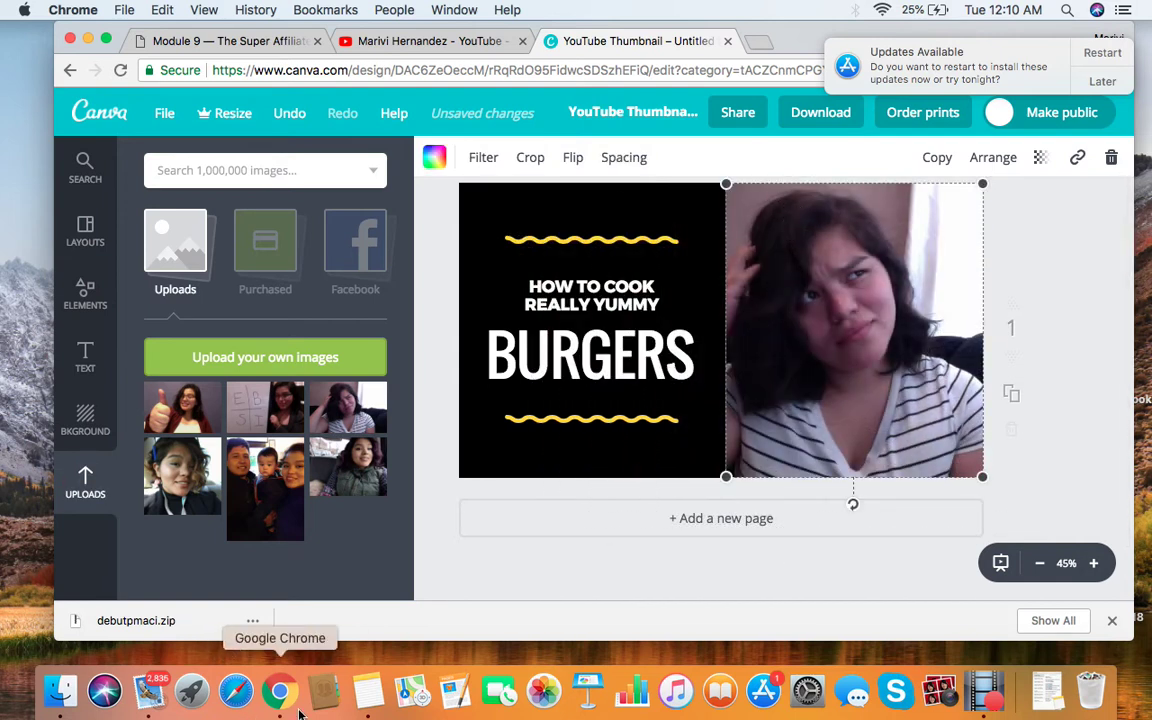
pyautogui.scroll(-5, 797, 348)
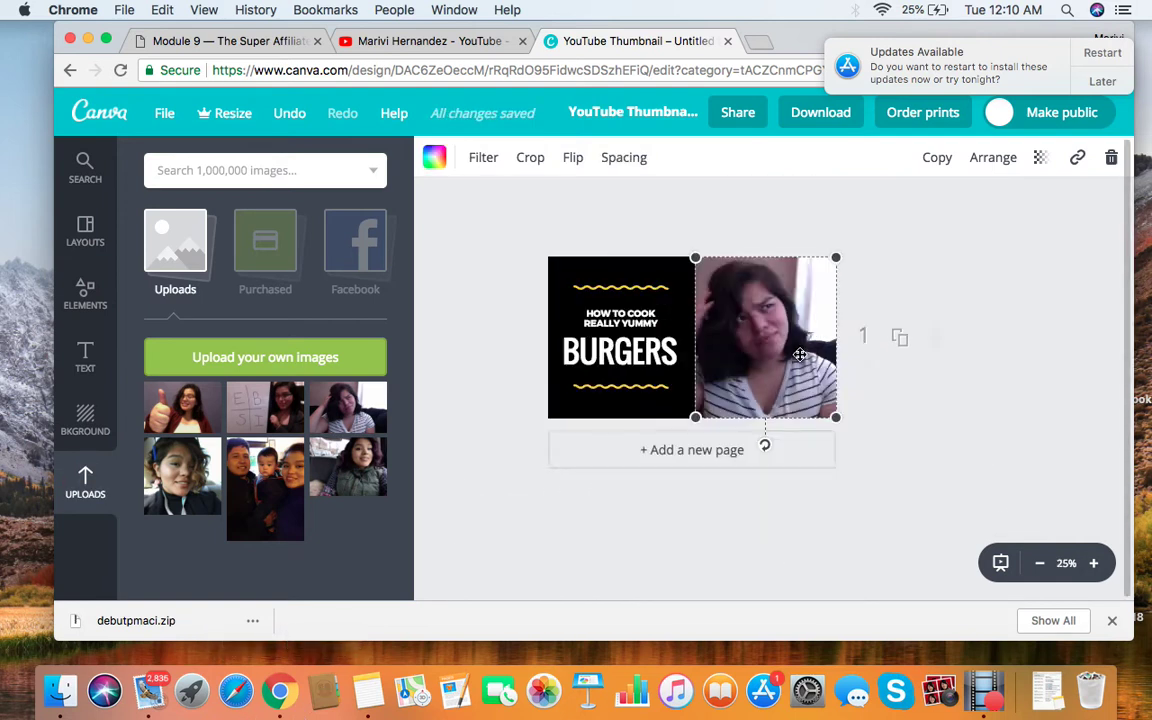
pyautogui.scroll(5, 801, 360)
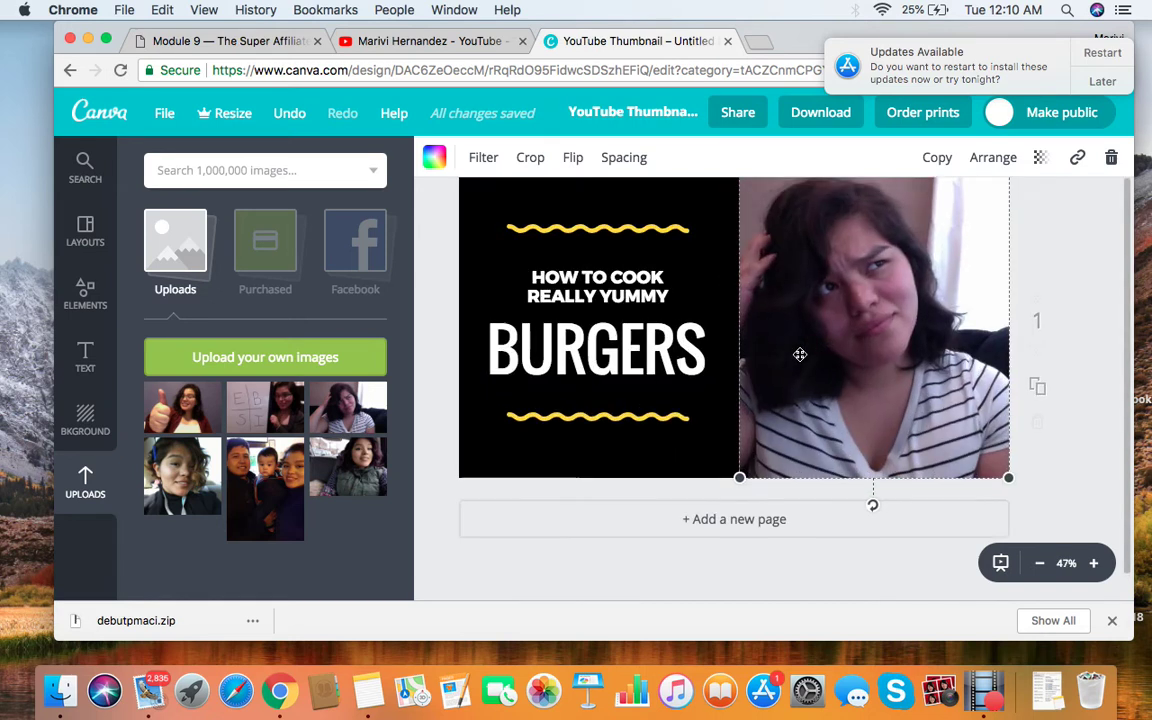
pyautogui.moveTo(857, 326); pyautogui.dragTo(807, 286)
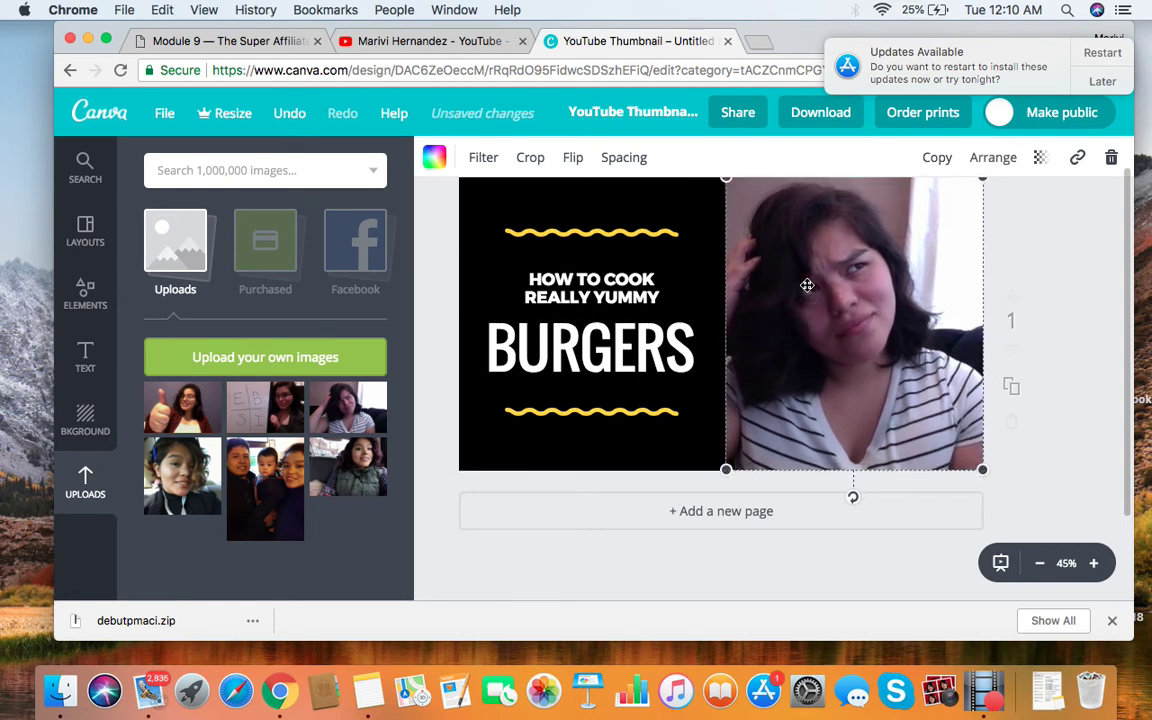
pyautogui.scroll(1, 1059, 295)
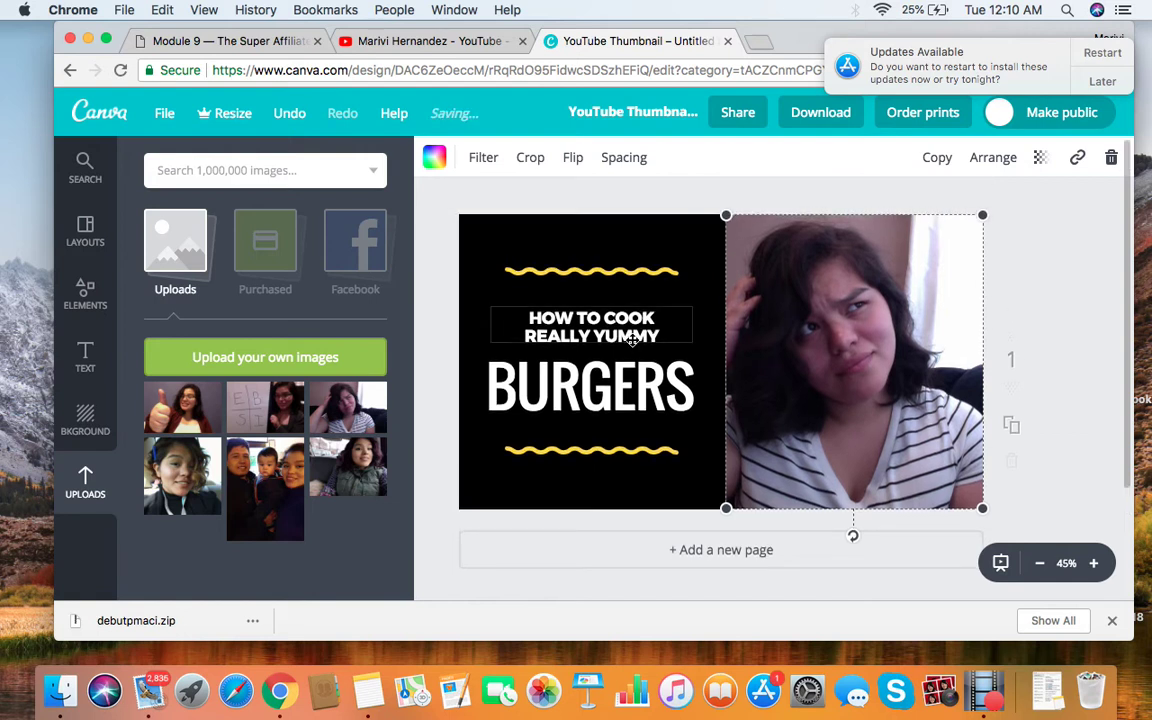
# - Flip the placed photo horizontally within its frame
pyautogui.click(996, 153)
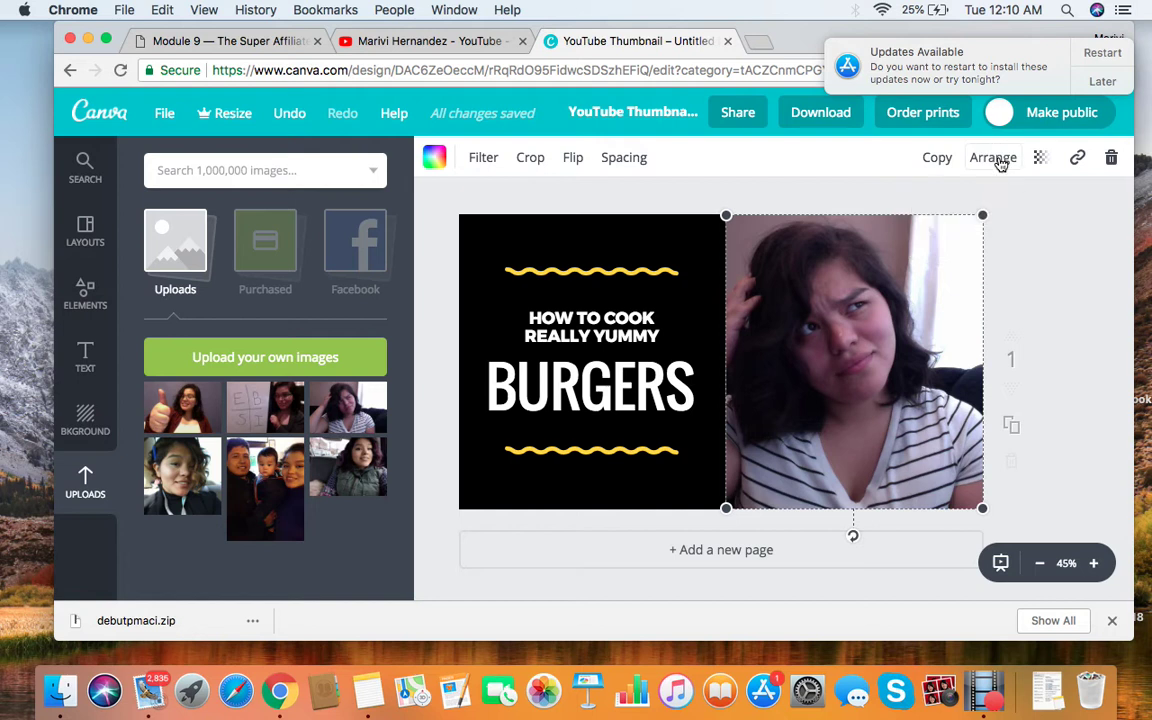
pyautogui.click(571, 158)
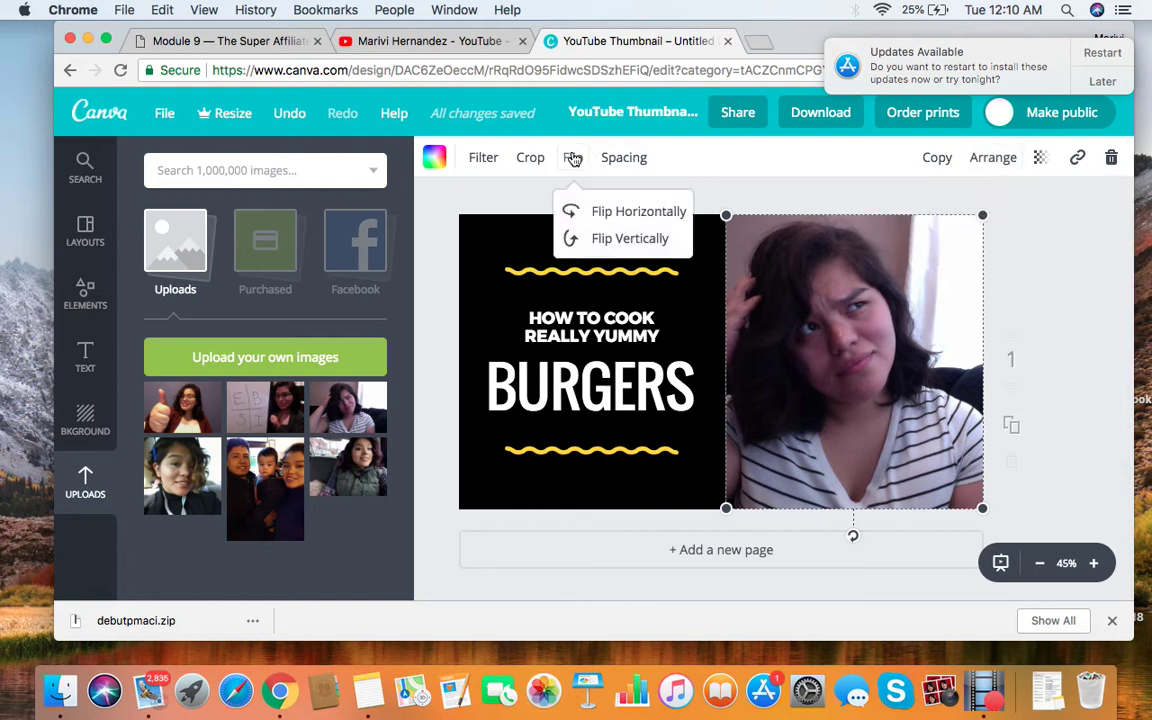
pyautogui.click(604, 216)
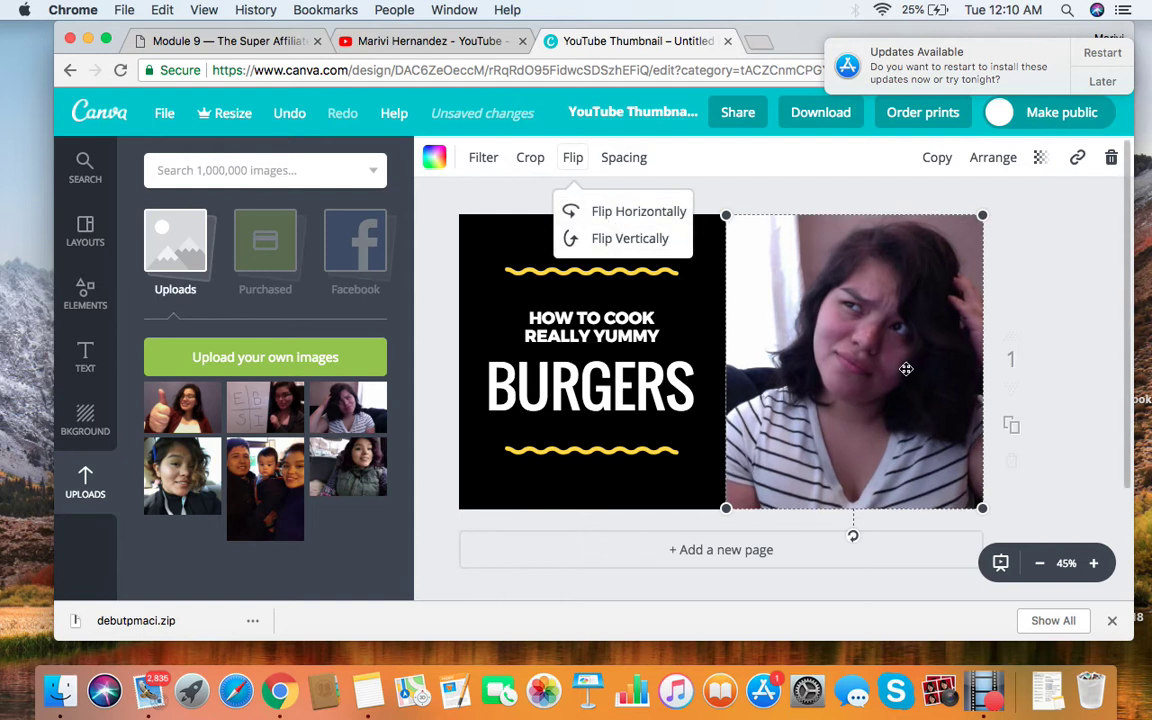
pyautogui.click(692, 177)
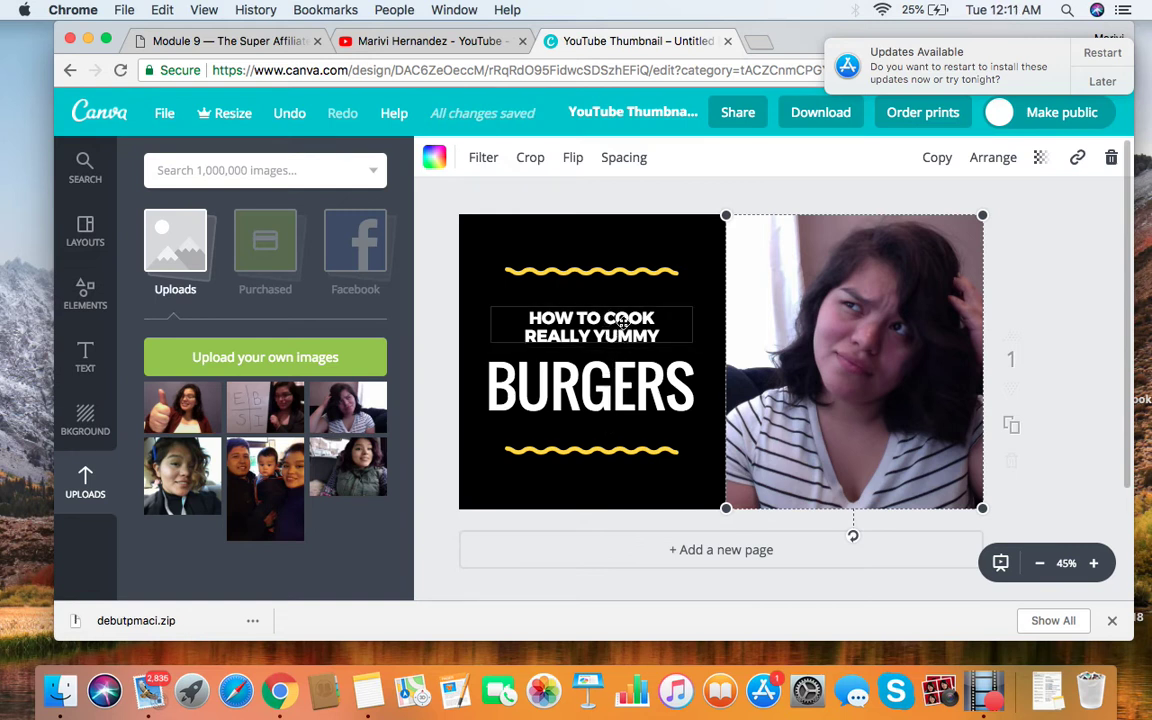
# - Replace the heading text "HOW TO COOK REALLY YUMMY" with "HOW TO DO VIDEO MARKETING"
pyautogui.click(622, 320)
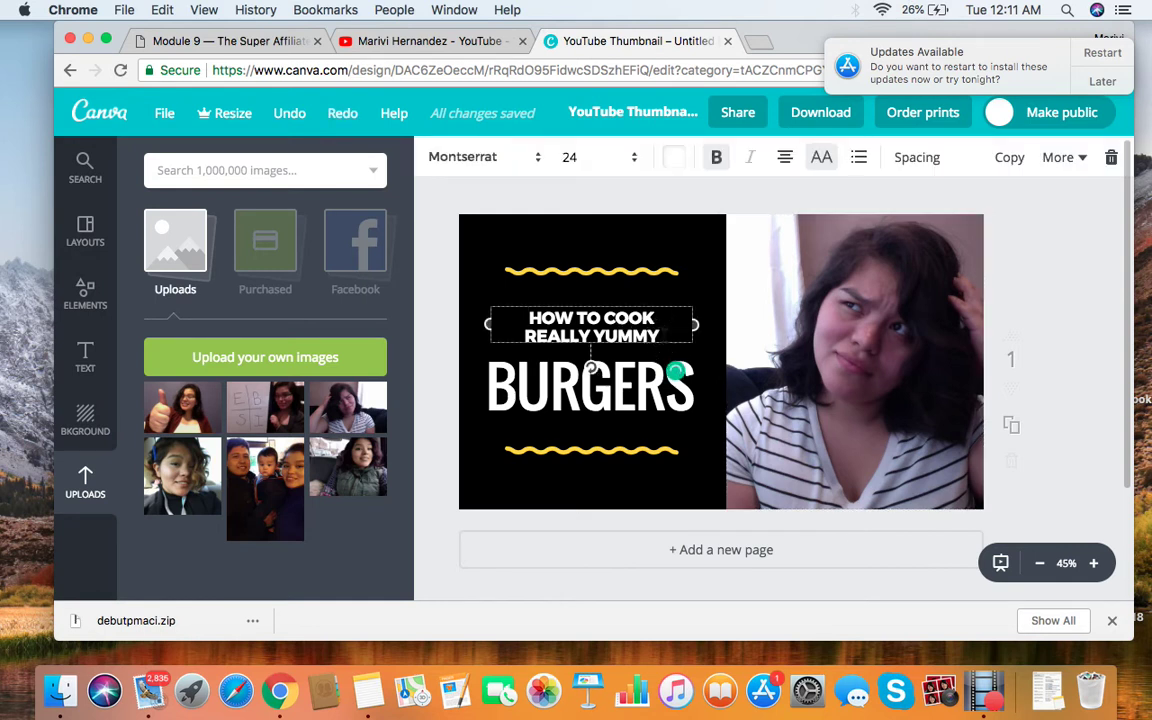
pyautogui.press('BackSpace')
pyautogui.press('BackSpace')
pyautogui.press('BackSpace')
pyautogui.press('BackSpace')
pyautogui.press('BackSpace')
pyautogui.press('BackSpace')
pyautogui.press('BackSpace')
pyautogui.press('BackSpace')
pyautogui.press('BackSpace')
pyautogui.press('BackSpace')
pyautogui.press('BackSpace')
pyautogui.press('BackSpace')
pyautogui.press('BackSpace')
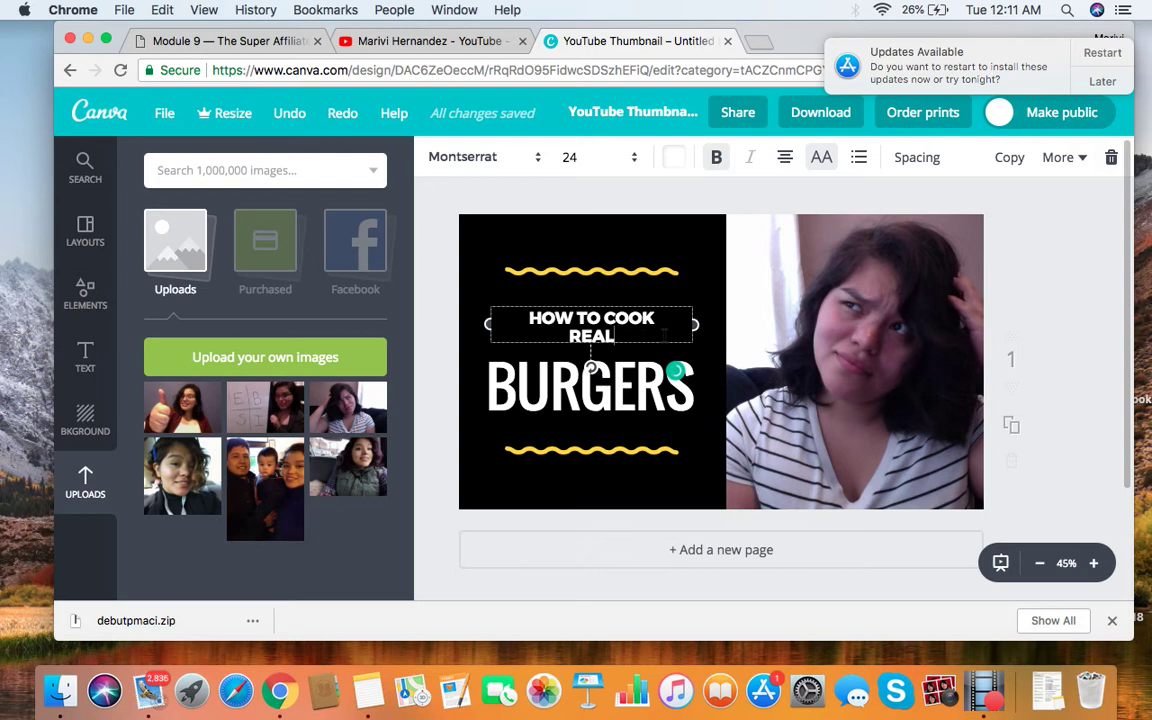
pyautogui.press('BackSpace')
pyautogui.press('BackSpace')
pyautogui.press('BackSpace')
pyautogui.press('BackSpace')
pyautogui.press('BackSpace')
pyautogui.press('BackSpace')
pyautogui.press('BackSpace')
pyautogui.press('BackSpace')
pyautogui.press('BackSpace')
pyautogui.press('BackSpace')
pyautogui.press('BackSpace')
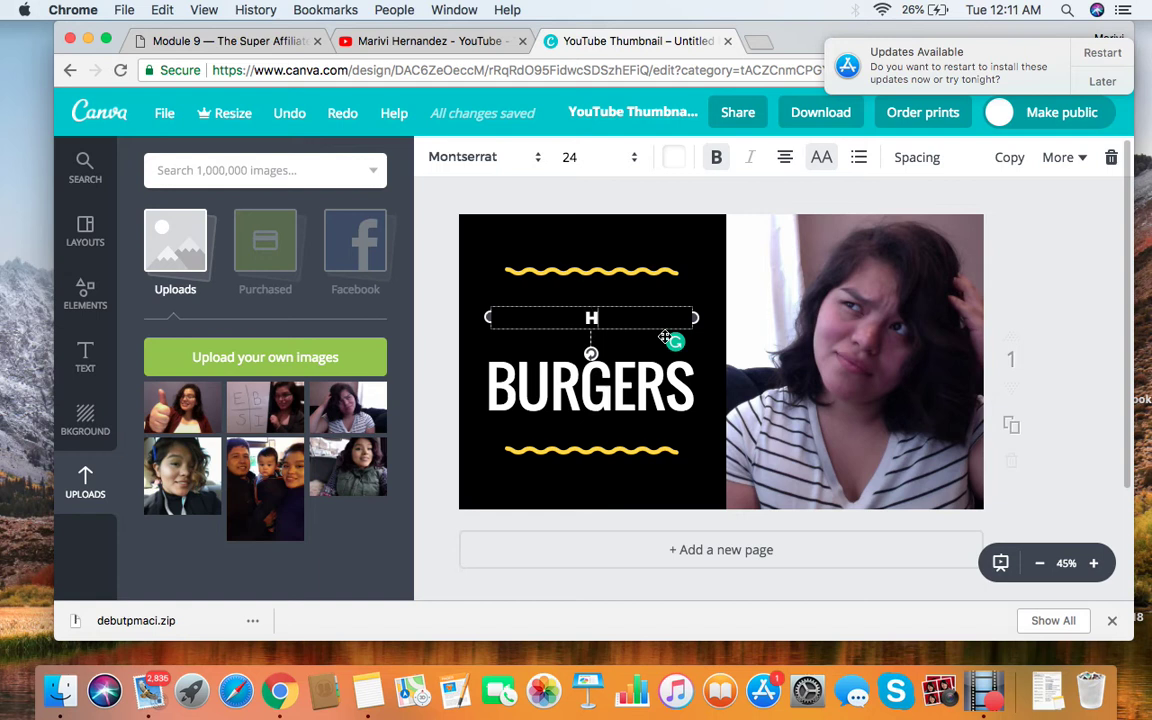
pyautogui.write('HOW TO ')
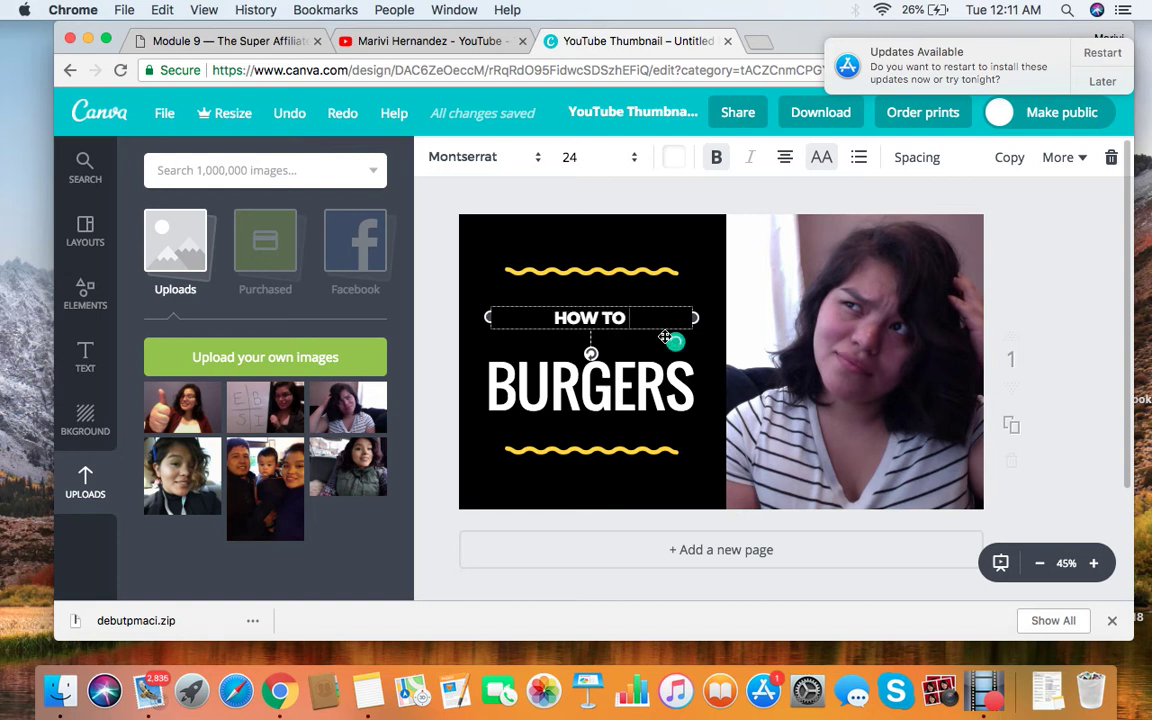
pyautogui.write('VI')
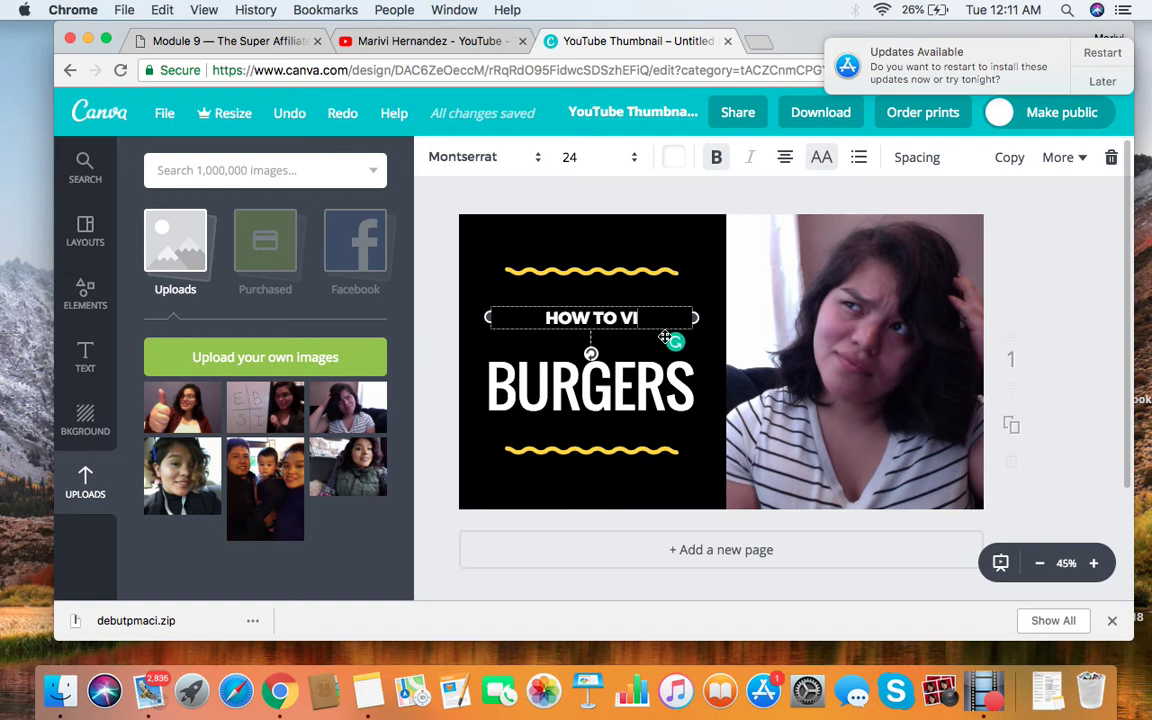
pyautogui.write('DEO MARKET')
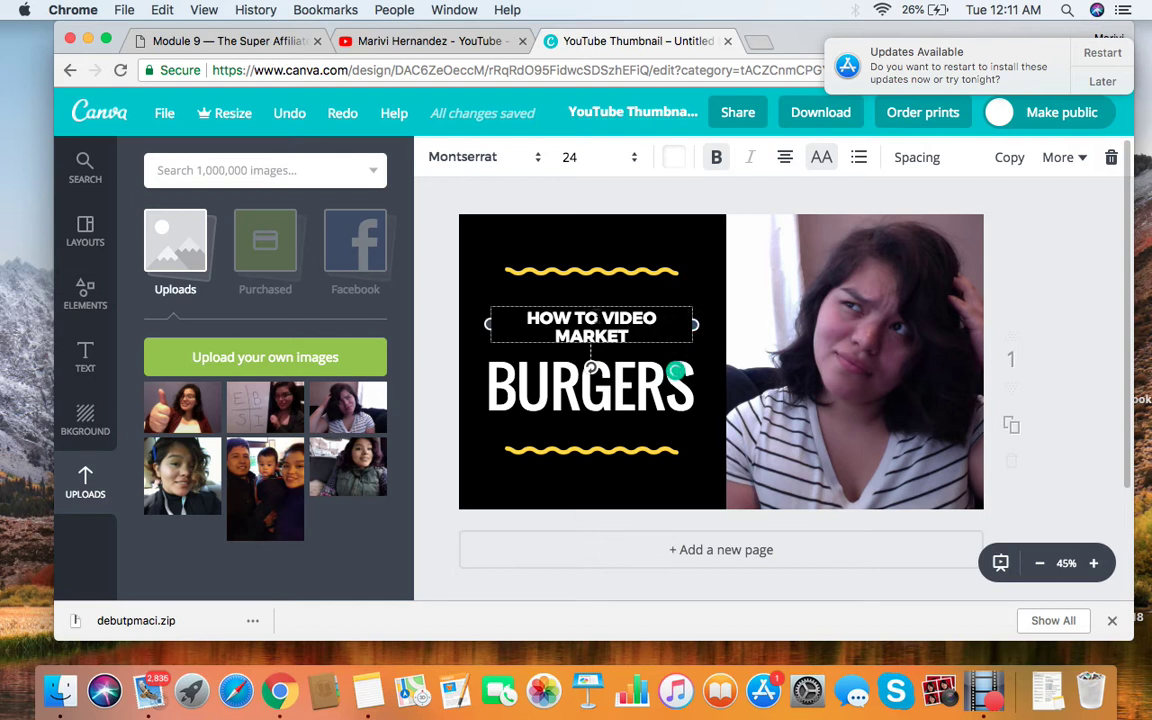
pyautogui.write('DO')
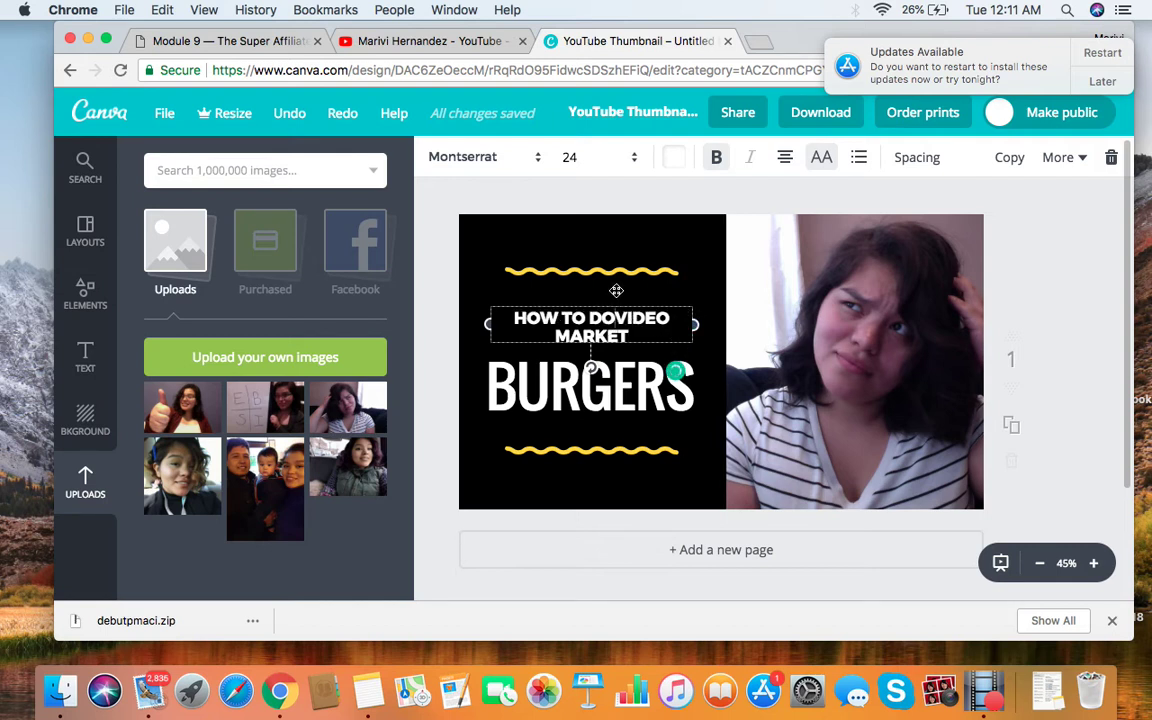
pyautogui.press('super+Down')
pyautogui.write('ING')
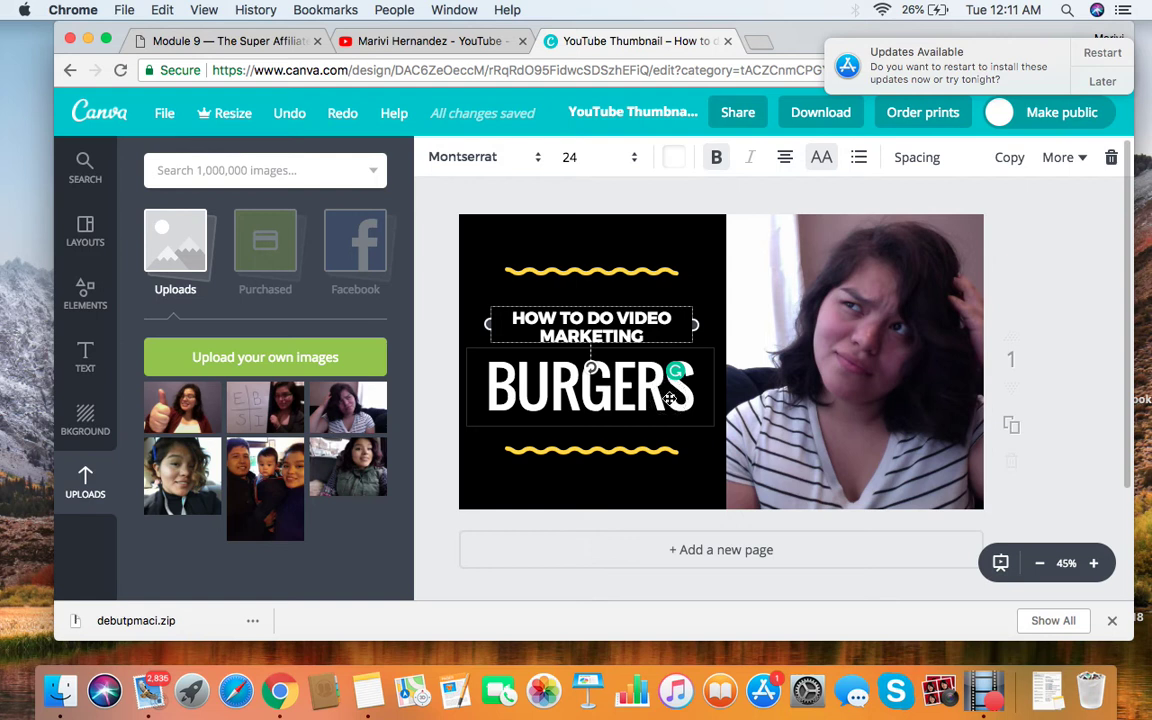
# - Delete the large "BURGERS" text box from the black half of the thumbnail
pyautogui.doubleClick(670, 398)
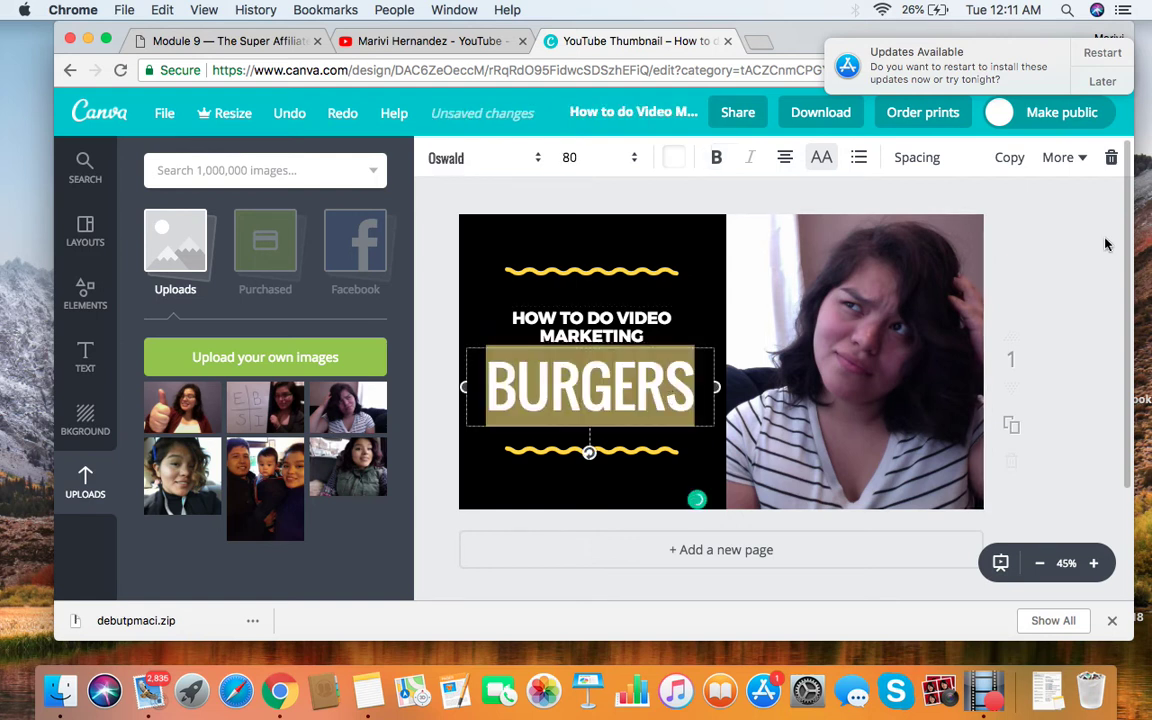
pyautogui.click(1111, 157)
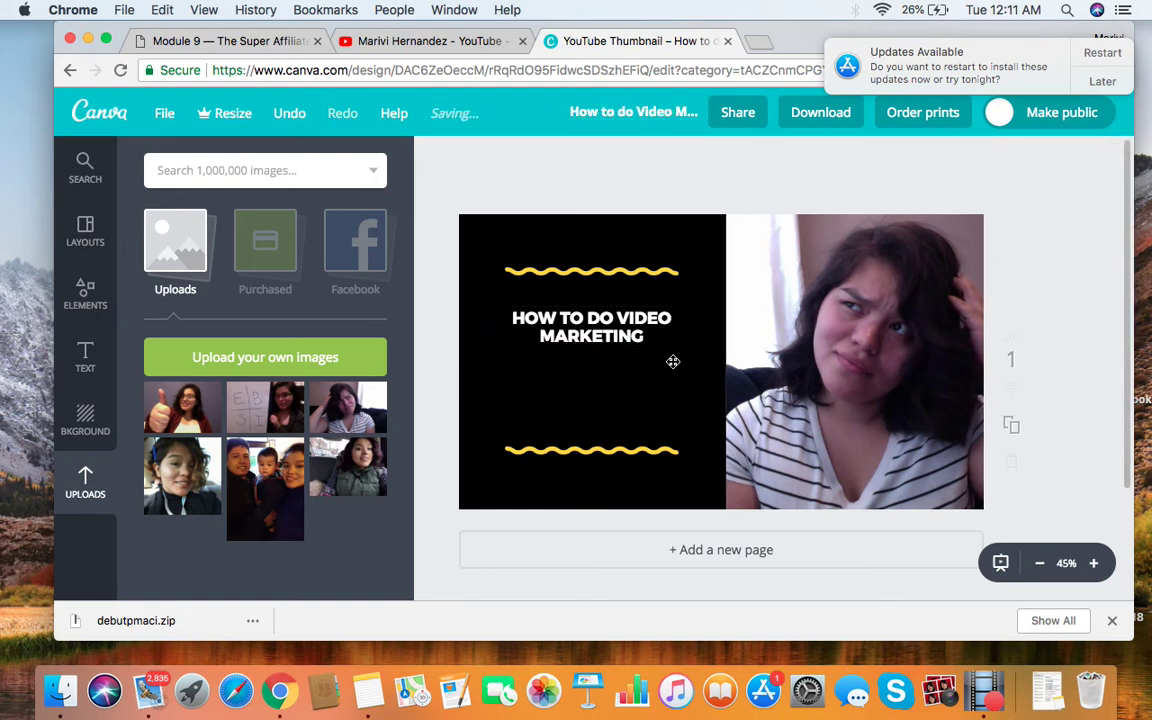
# - Set the font size of the "HOW TO DO VIDEO MARKETING" heading to 42
pyautogui.click(560, 322)
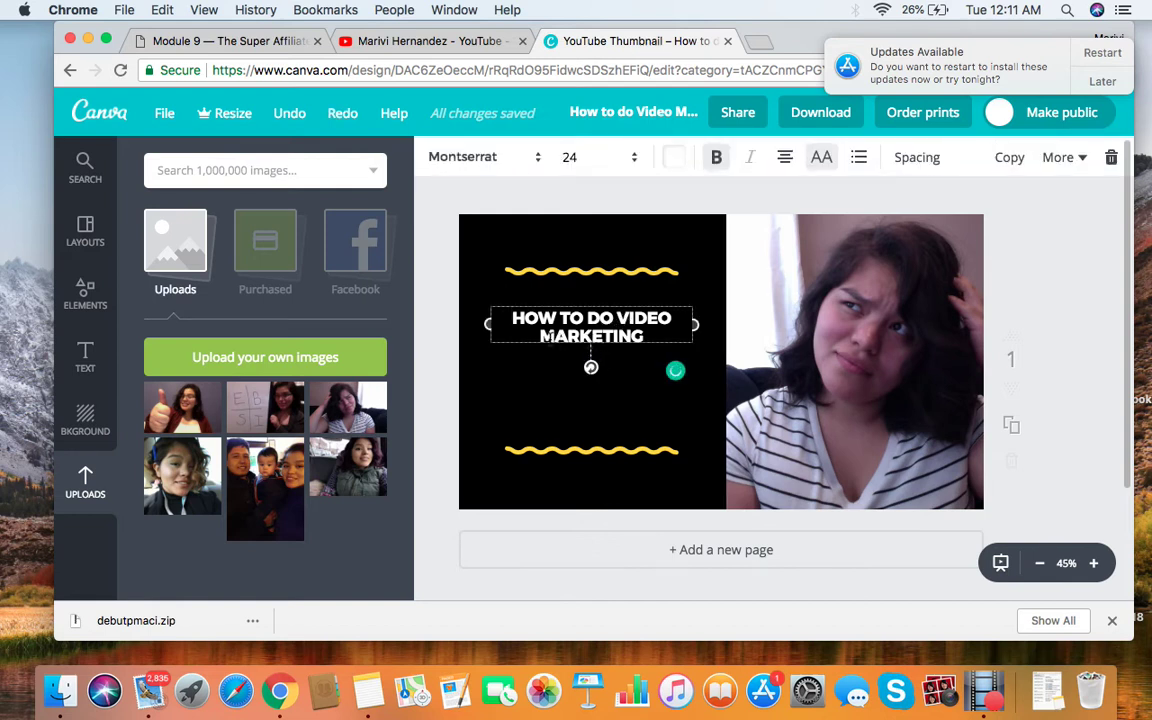
pyautogui.moveTo(514, 318)
pyautogui.mouseDown()
pyautogui.moveTo(589, 267)
pyautogui.moveTo(657, 296)
pyautogui.moveTo(600, 312)
pyautogui.moveTo(511, 306)
pyautogui.mouseUp()
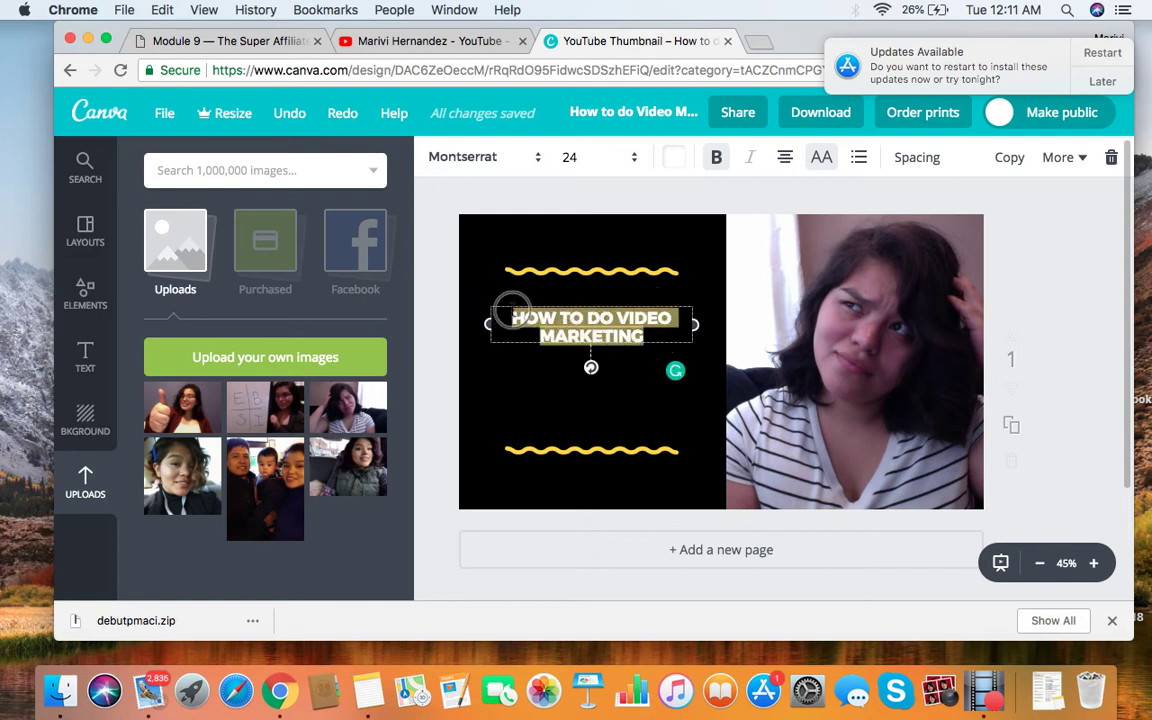
pyautogui.click(566, 156)
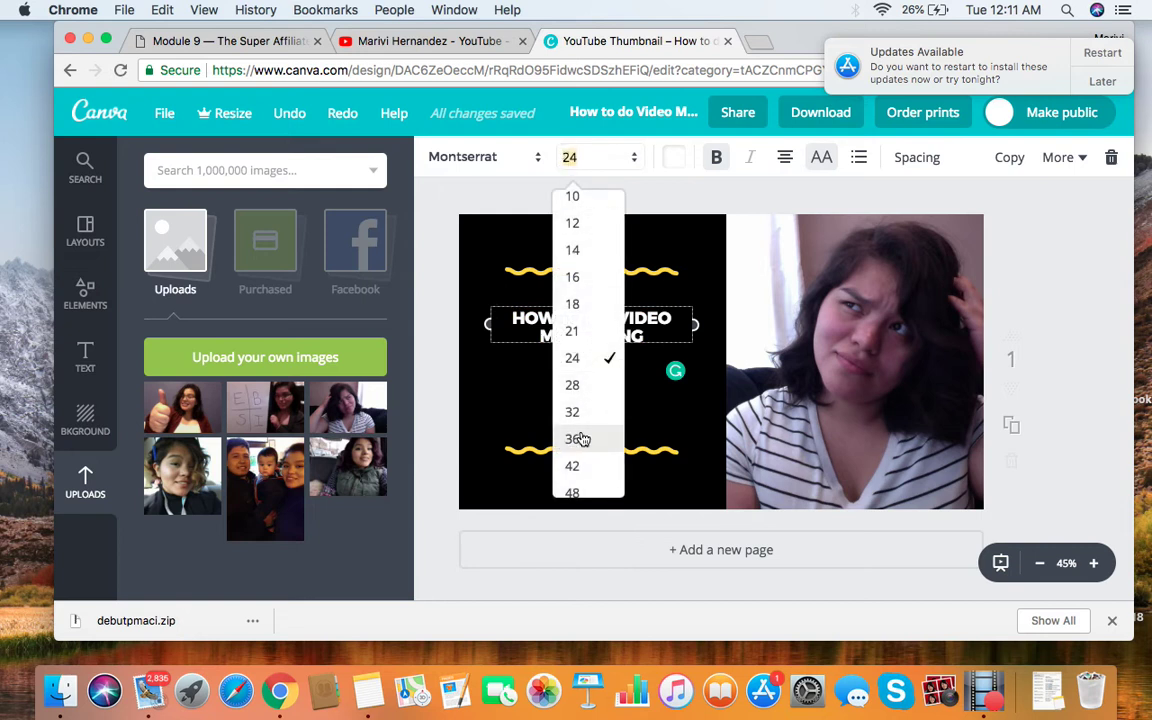
pyautogui.scroll(-2, 582, 440)
pyautogui.scroll(-3, 581, 340)
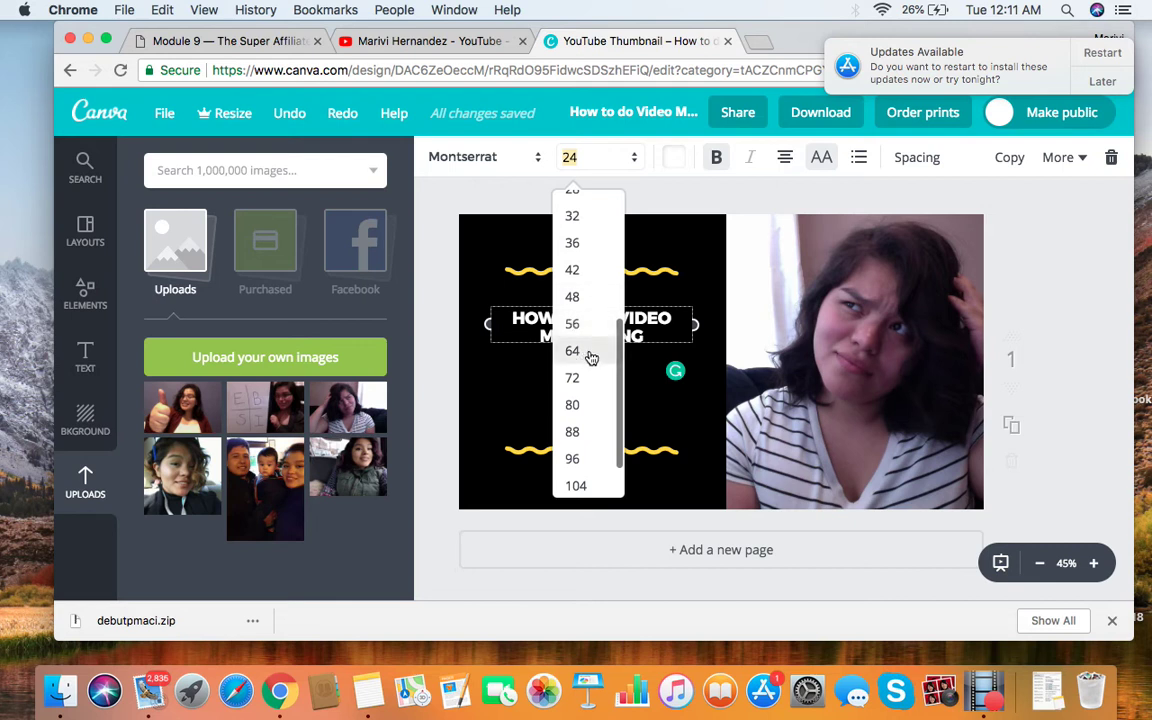
pyautogui.click(594, 270)
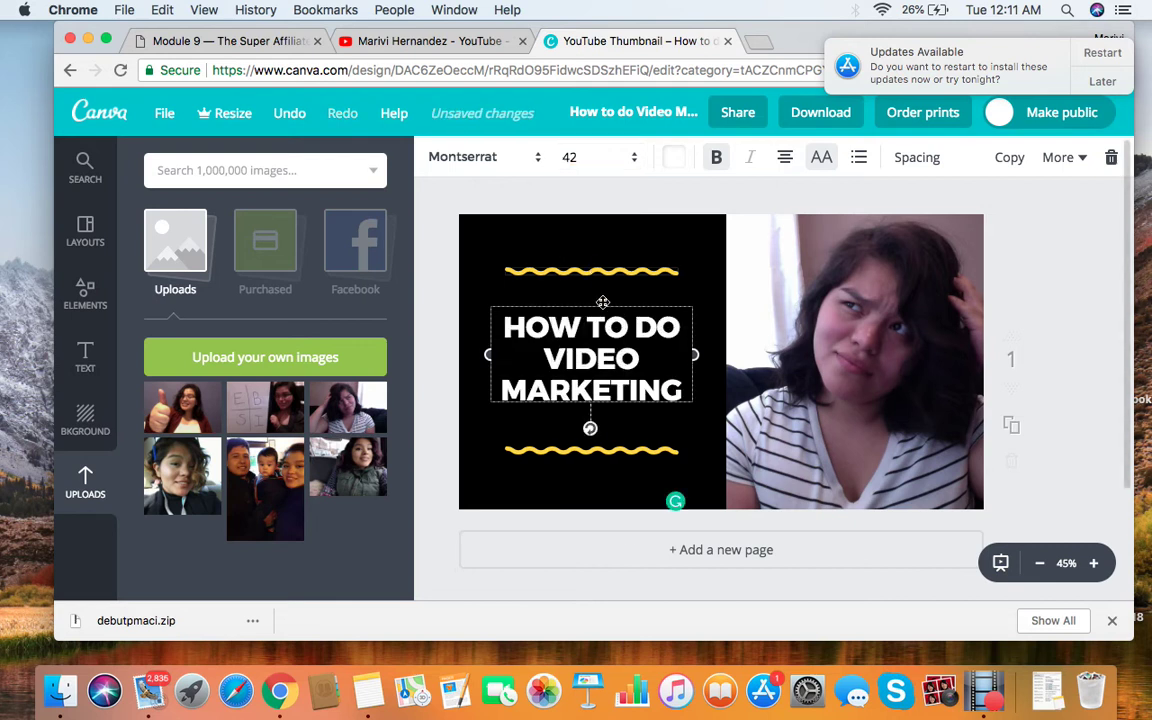
# - Try blue and purple fills on the black block behind the heading, and set it back to black
pyautogui.click(667, 246)
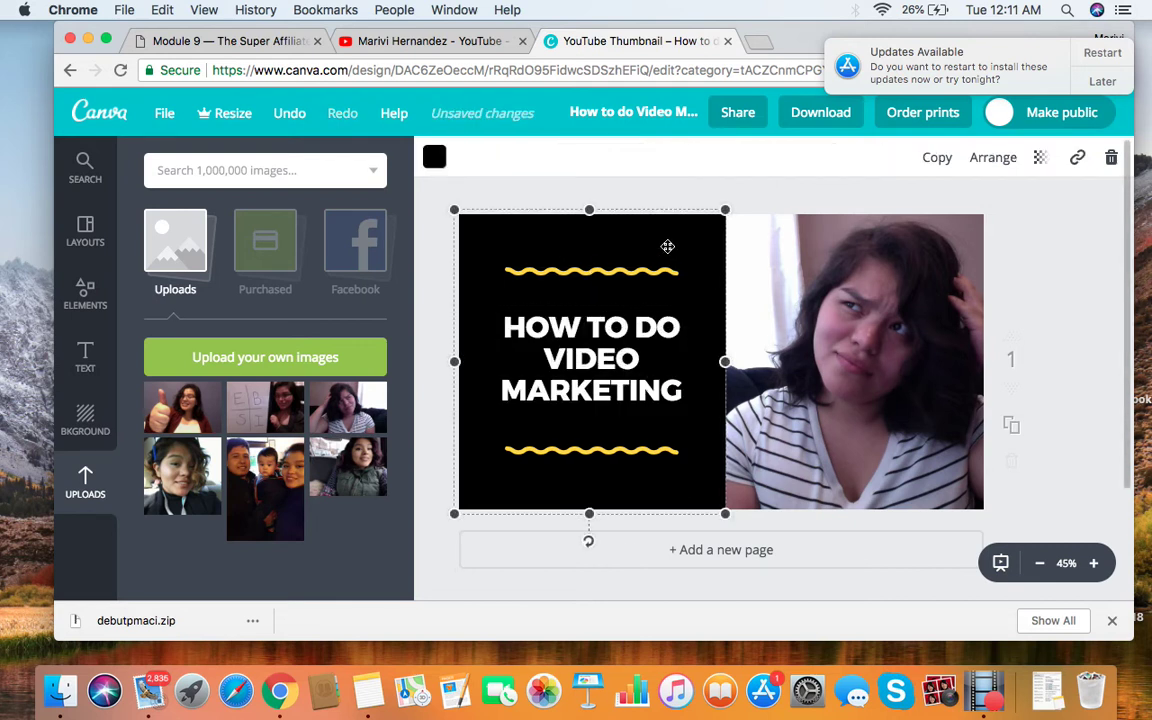
pyautogui.click(434, 157)
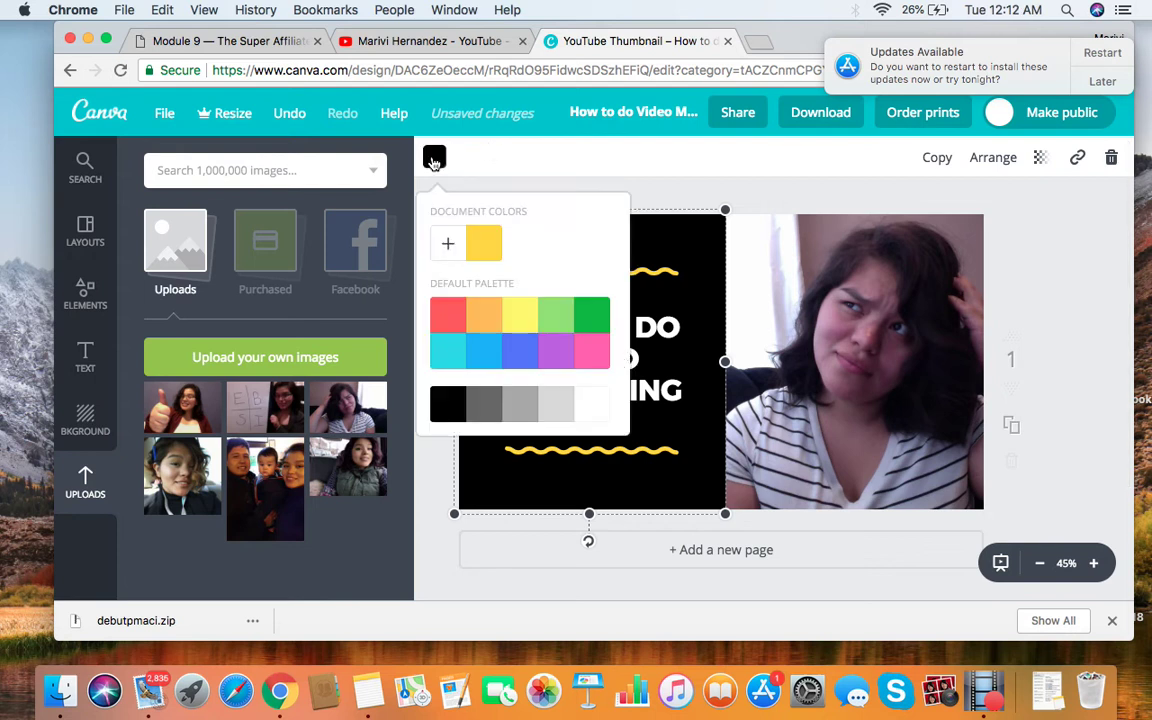
pyautogui.click(516, 357)
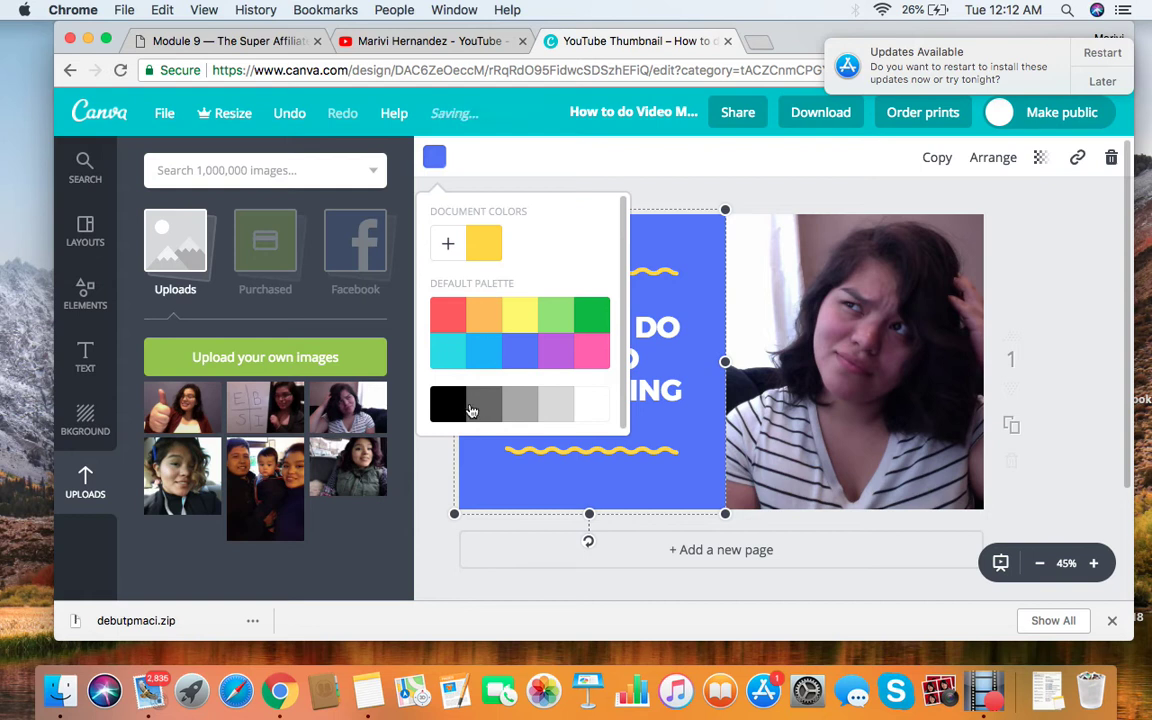
pyautogui.click(563, 349)
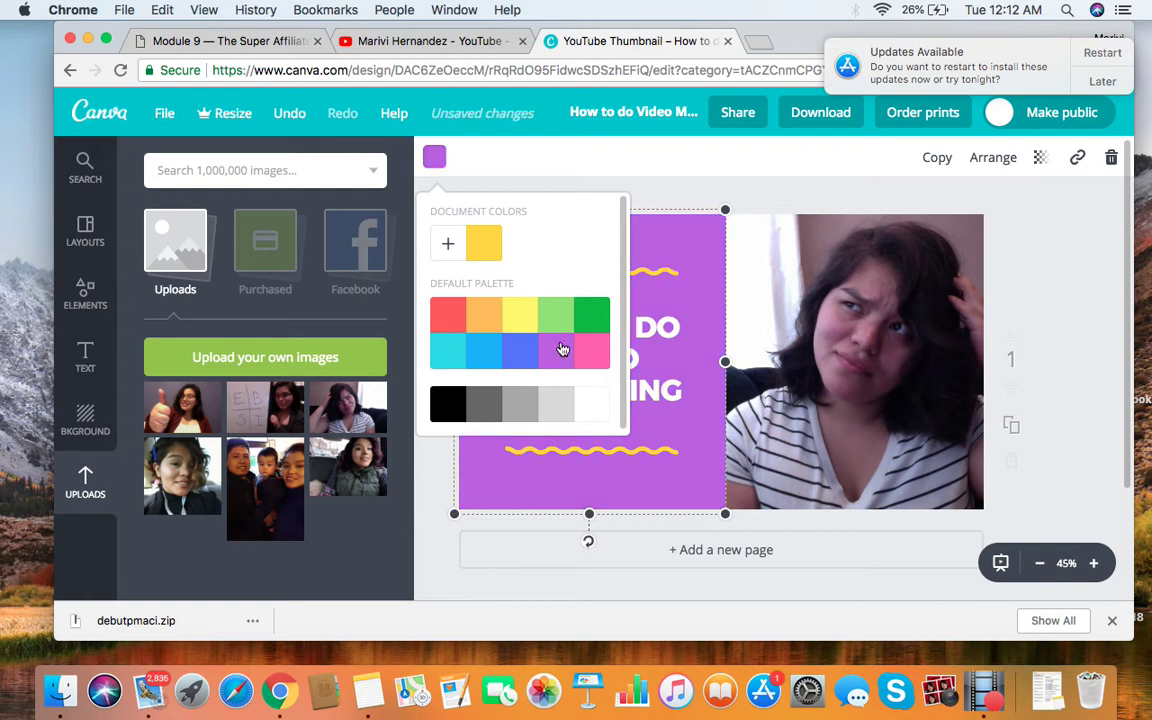
pyautogui.click(446, 400)
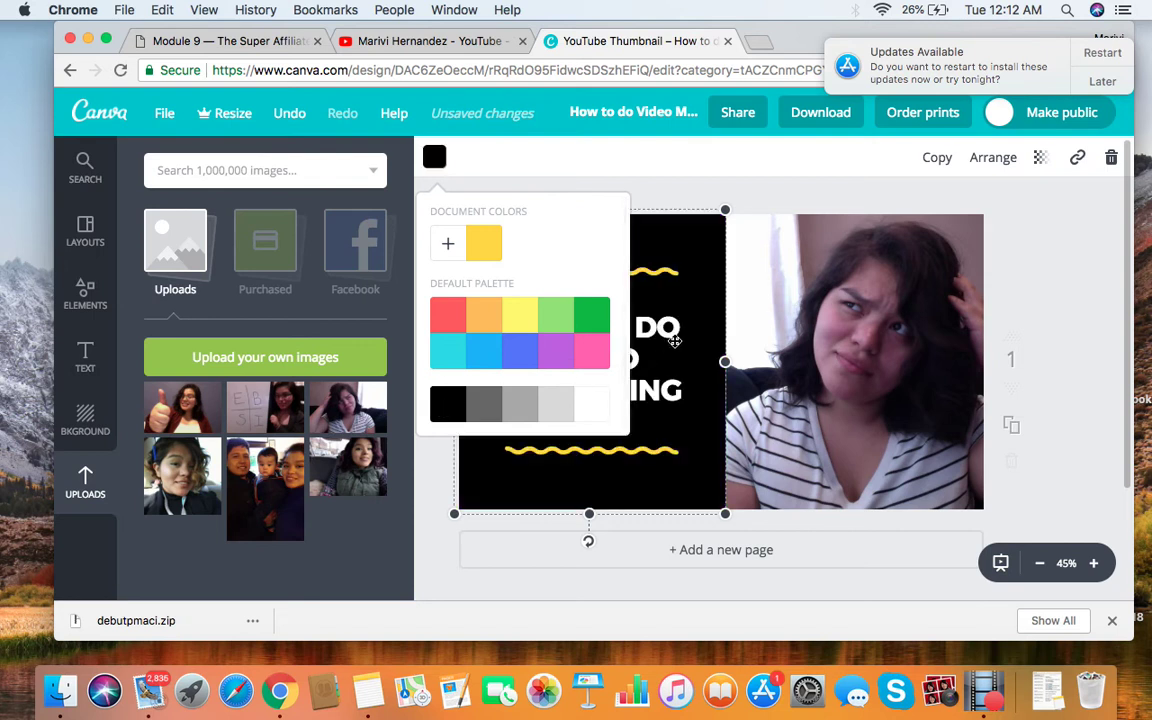
pyautogui.click(684, 300)
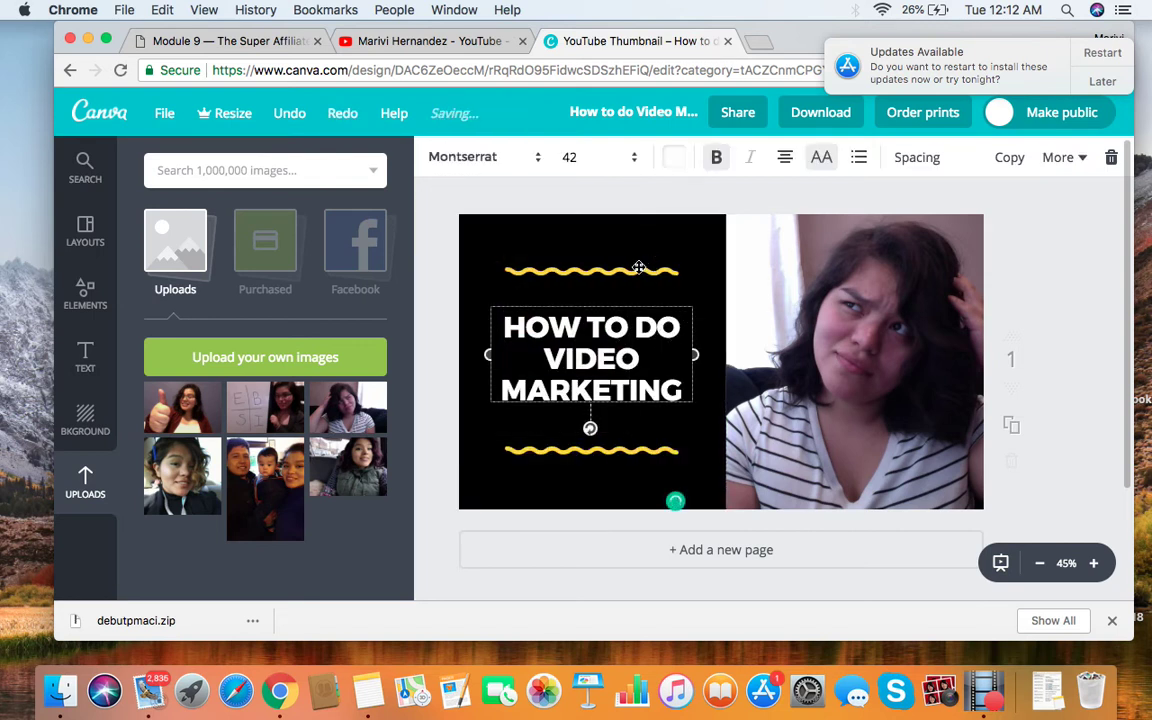
# - Try a yellow fill on the block behind the heading, and change all yellow elements to black
pyautogui.click(474, 216)
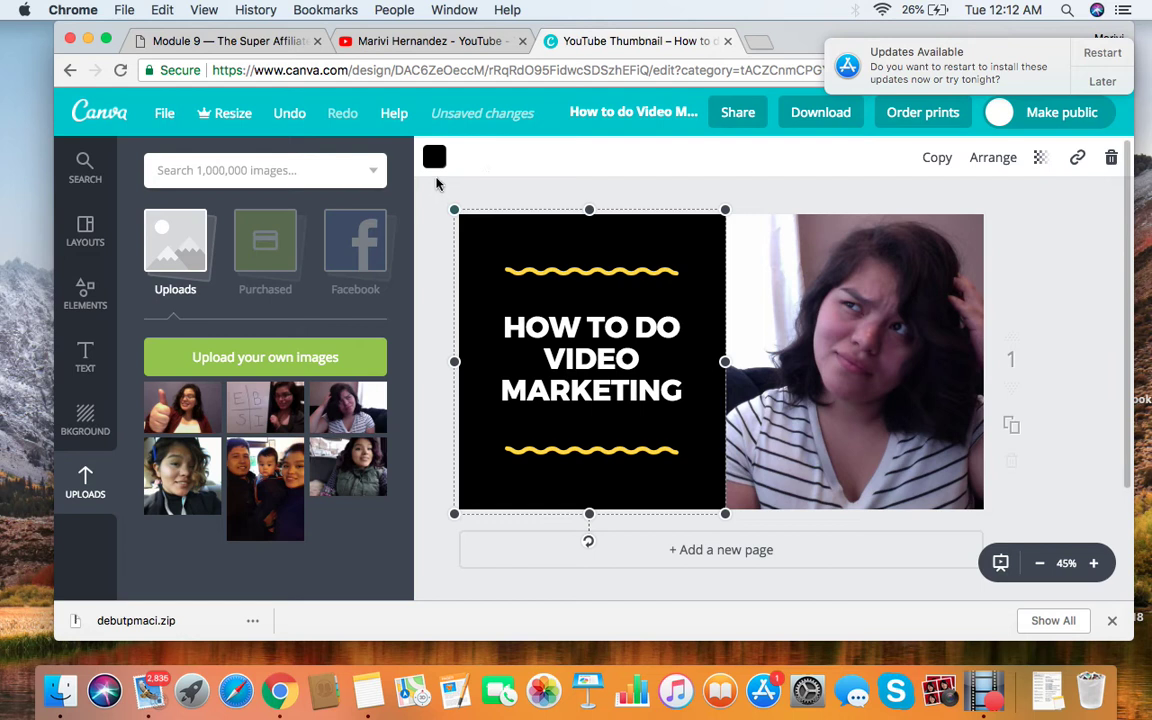
pyautogui.click(434, 157)
pyautogui.click(489, 243)
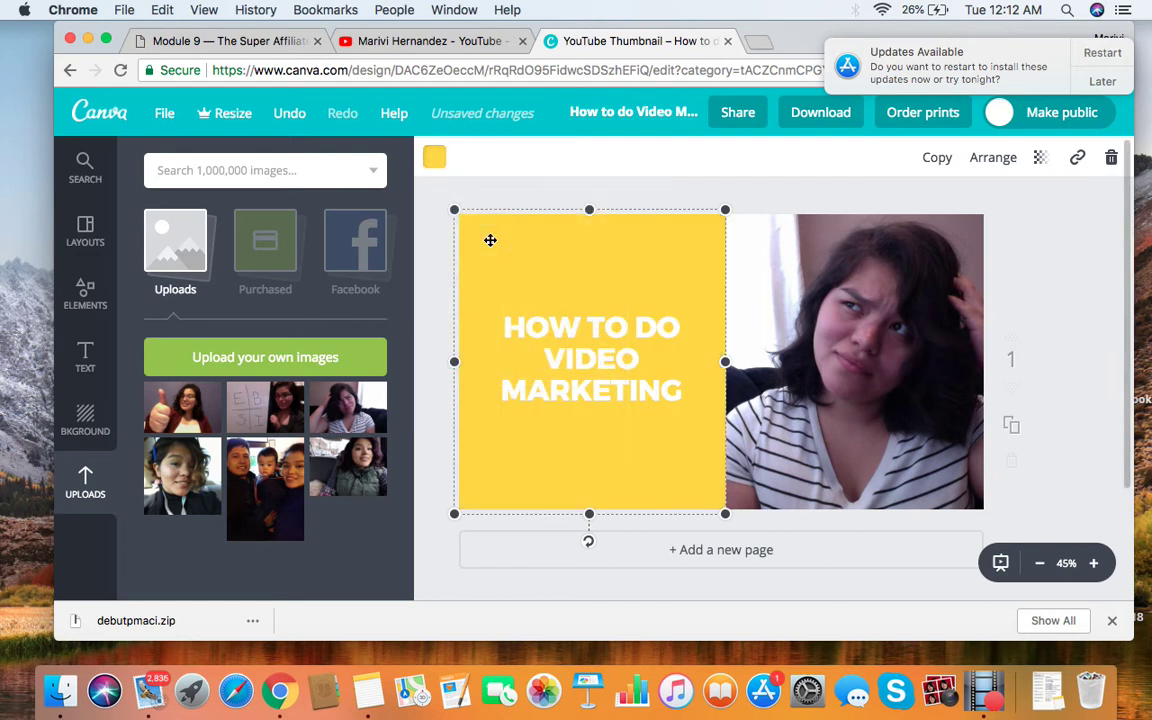
pyautogui.click(436, 160)
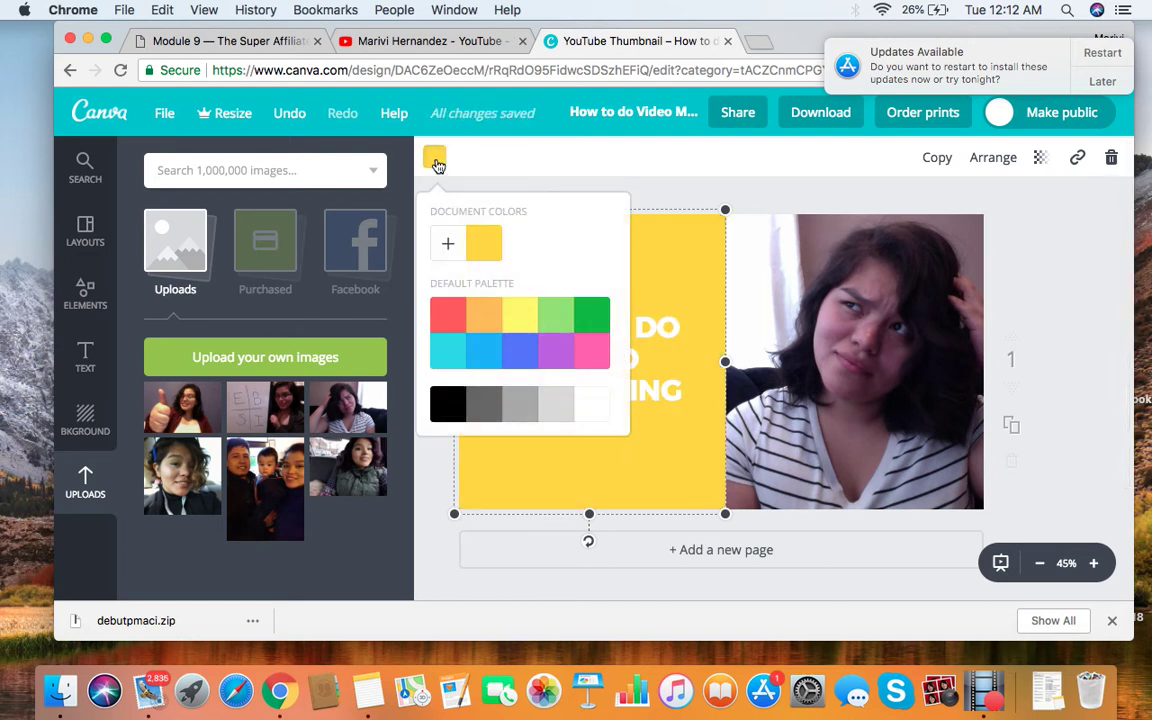
pyautogui.click(448, 402)
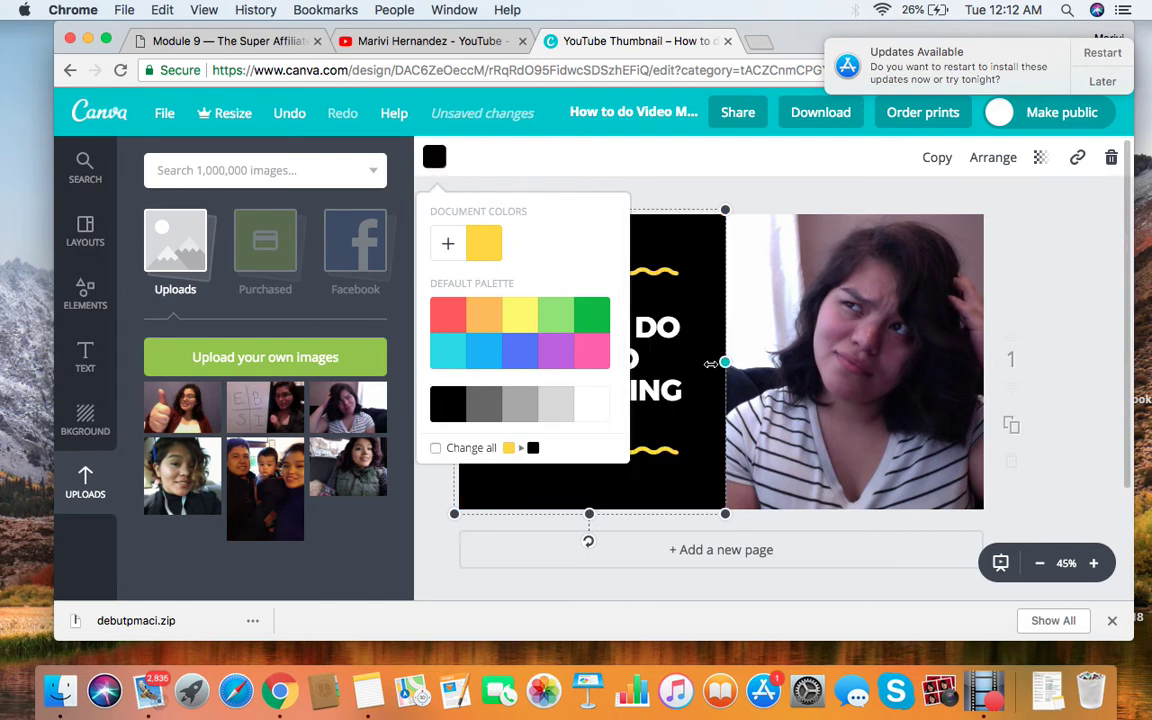
pyautogui.click(508, 448)
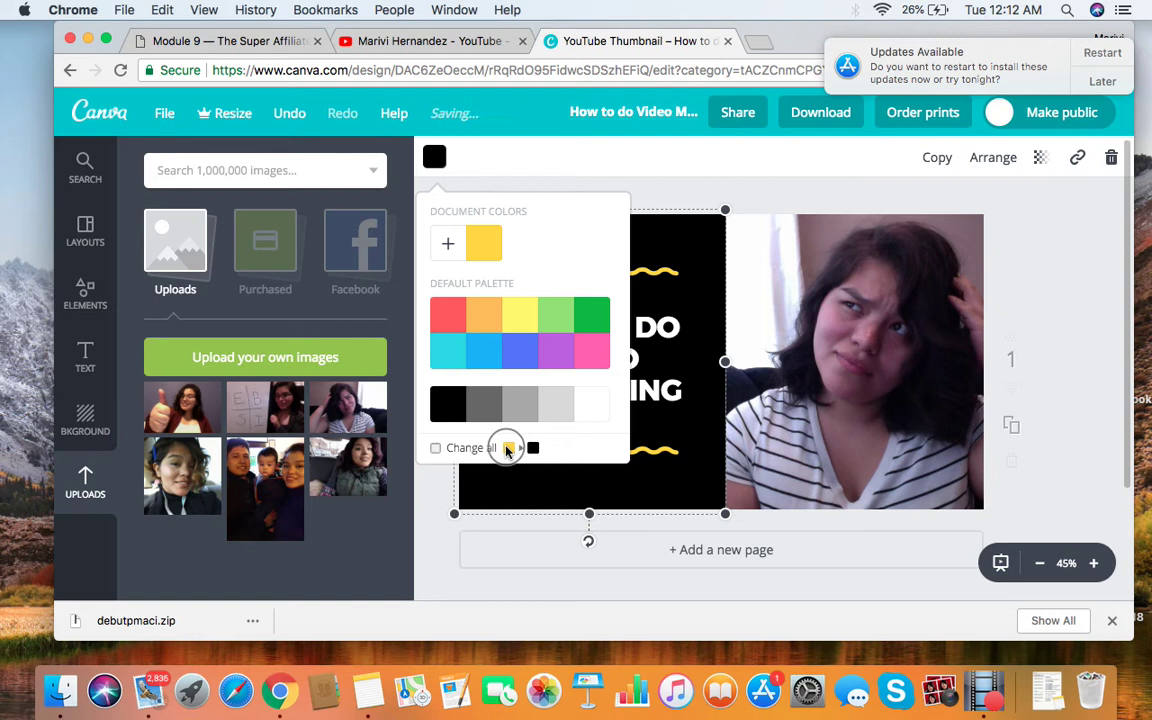
pyautogui.click(668, 290)
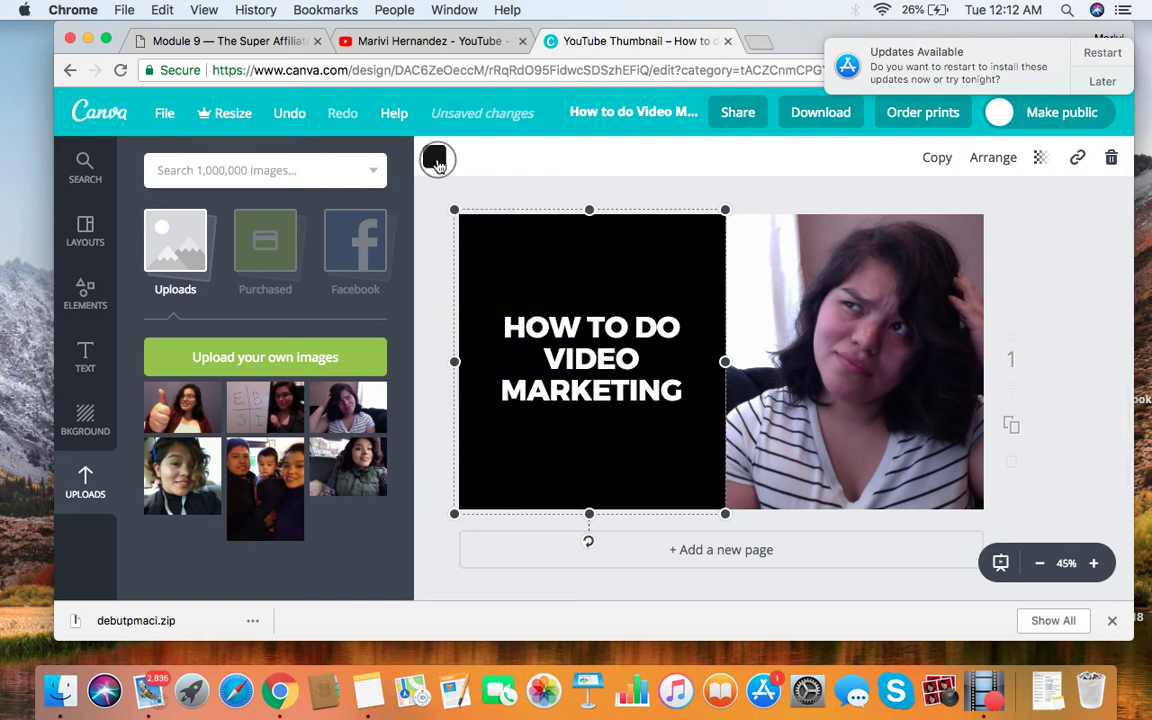
pyautogui.click(434, 157)
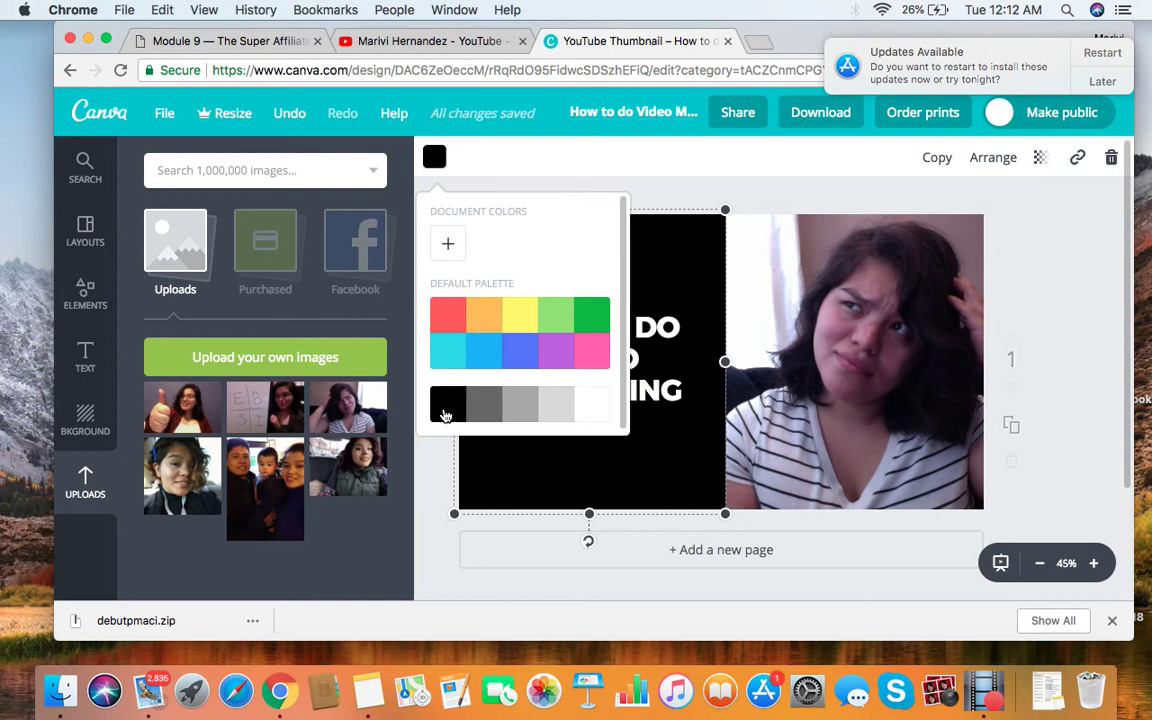
pyautogui.click(648, 408)
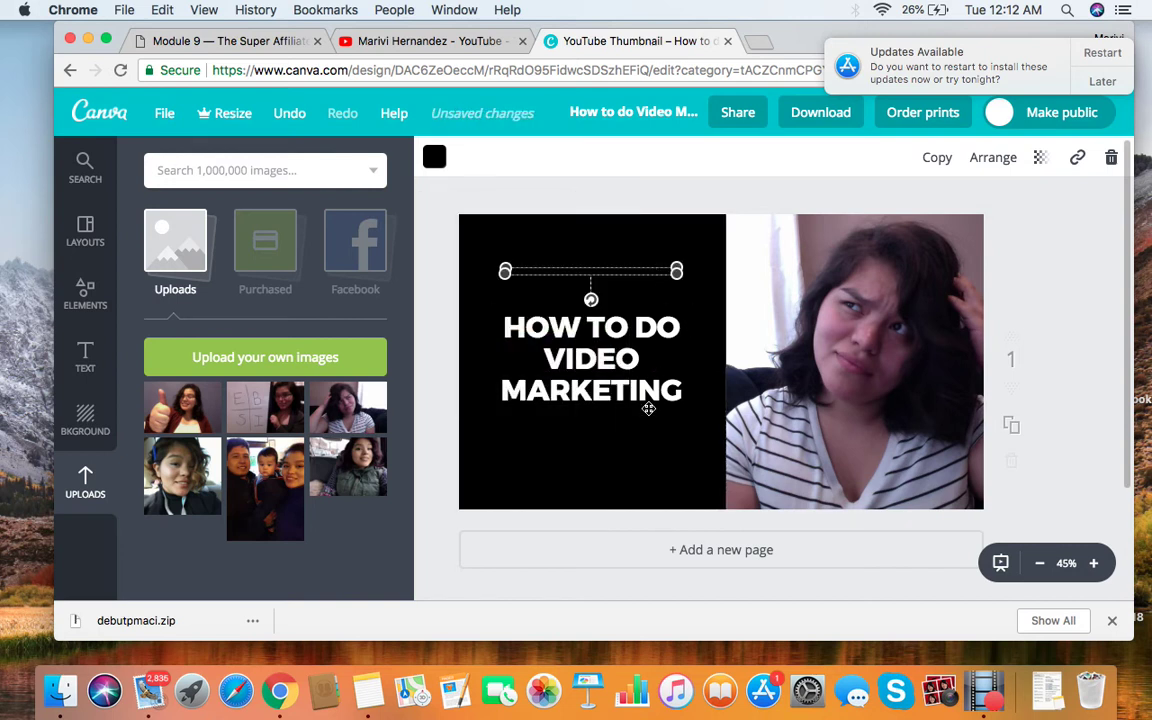
# - Recolour the wavy lines below and above the heading with the light orange of the default palette
pyautogui.moveTo(620, 480); pyautogui.dragTo(625, 450)
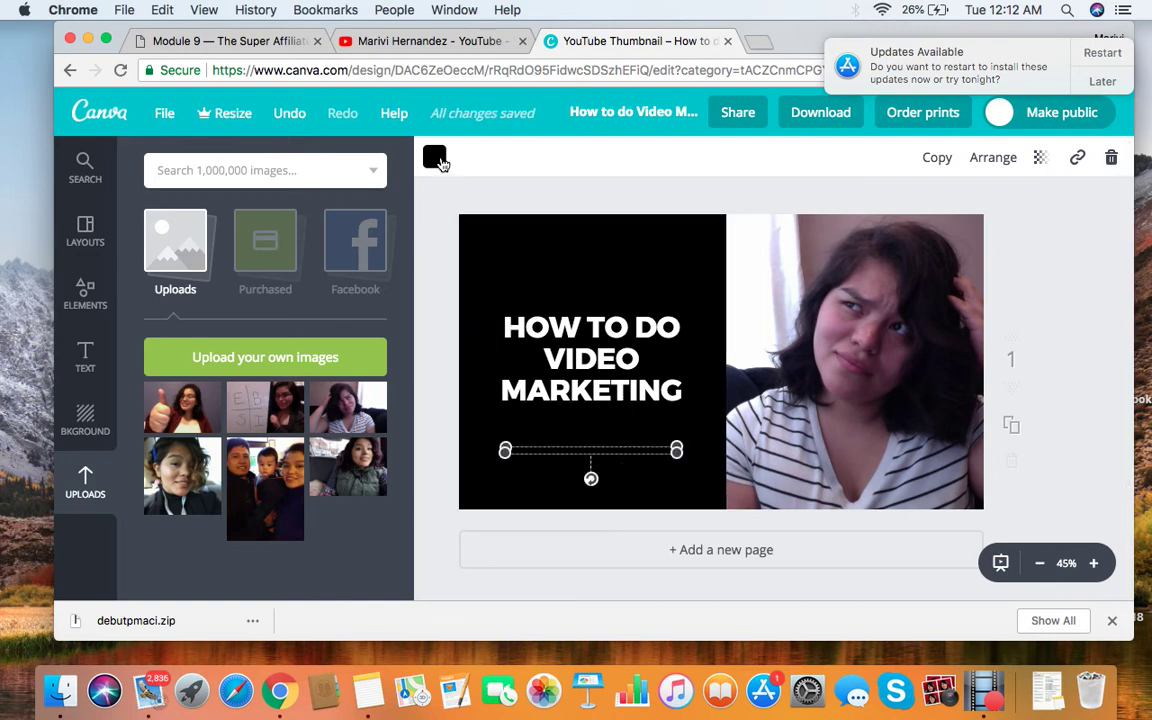
pyautogui.click(436, 158)
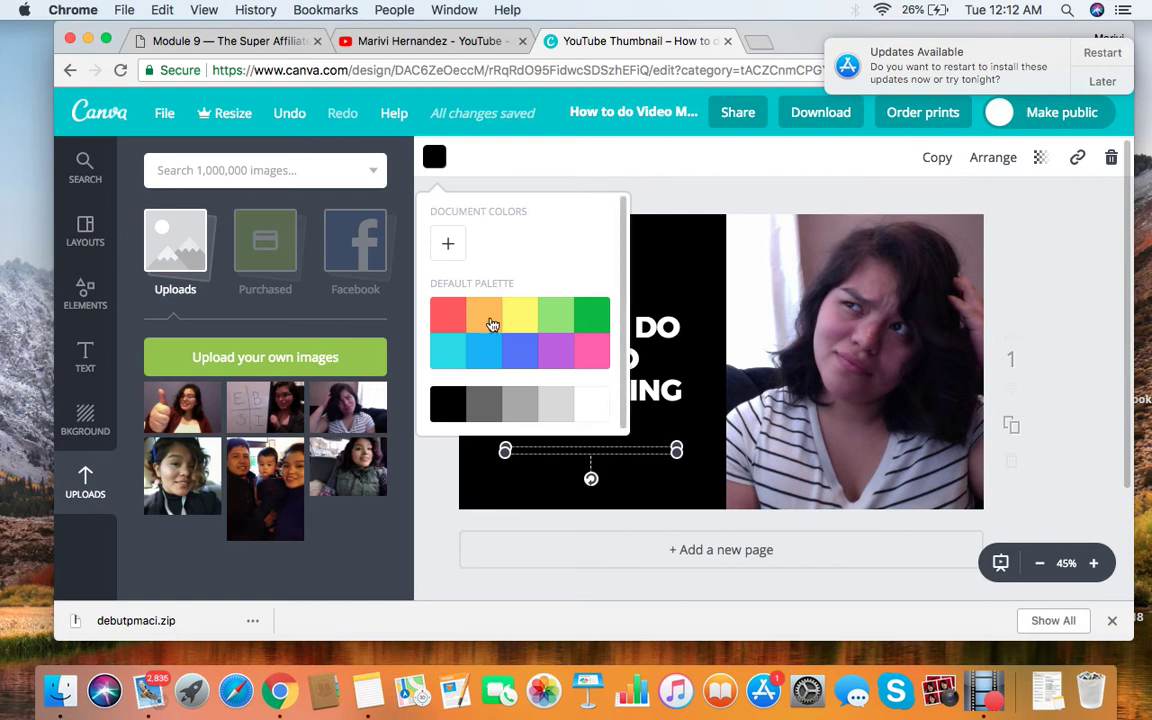
pyautogui.click(490, 322)
pyautogui.click(656, 270)
pyautogui.click(657, 270)
pyautogui.click(434, 157)
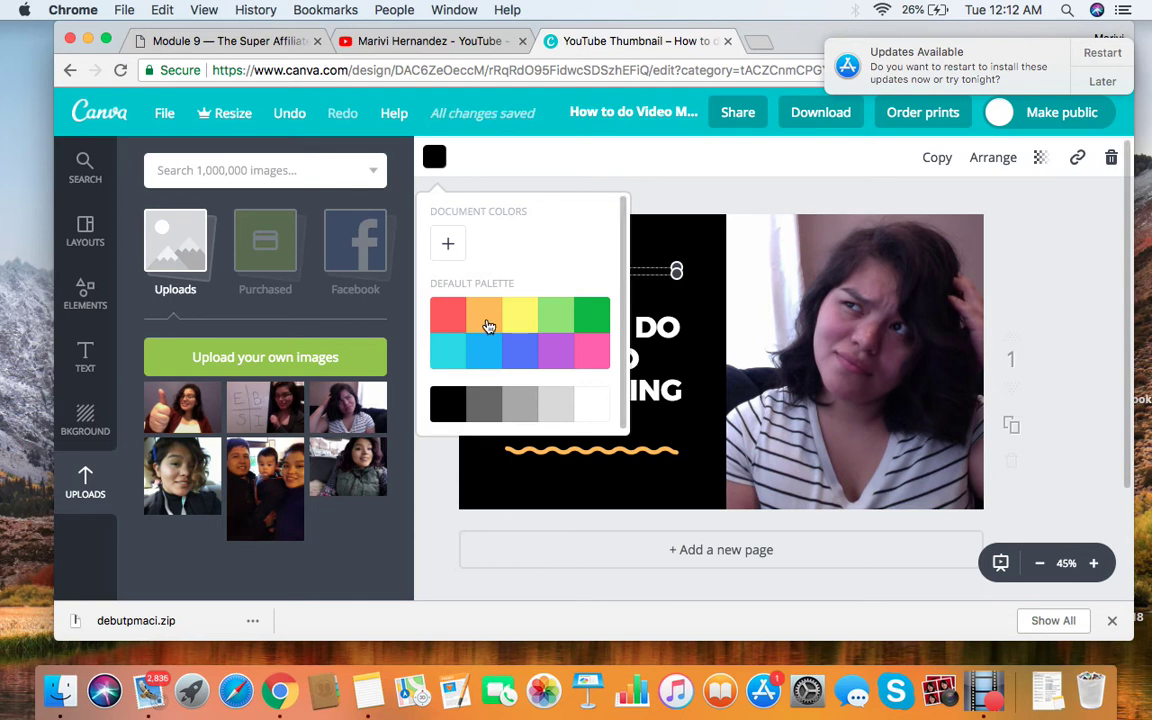
pyautogui.click(486, 327)
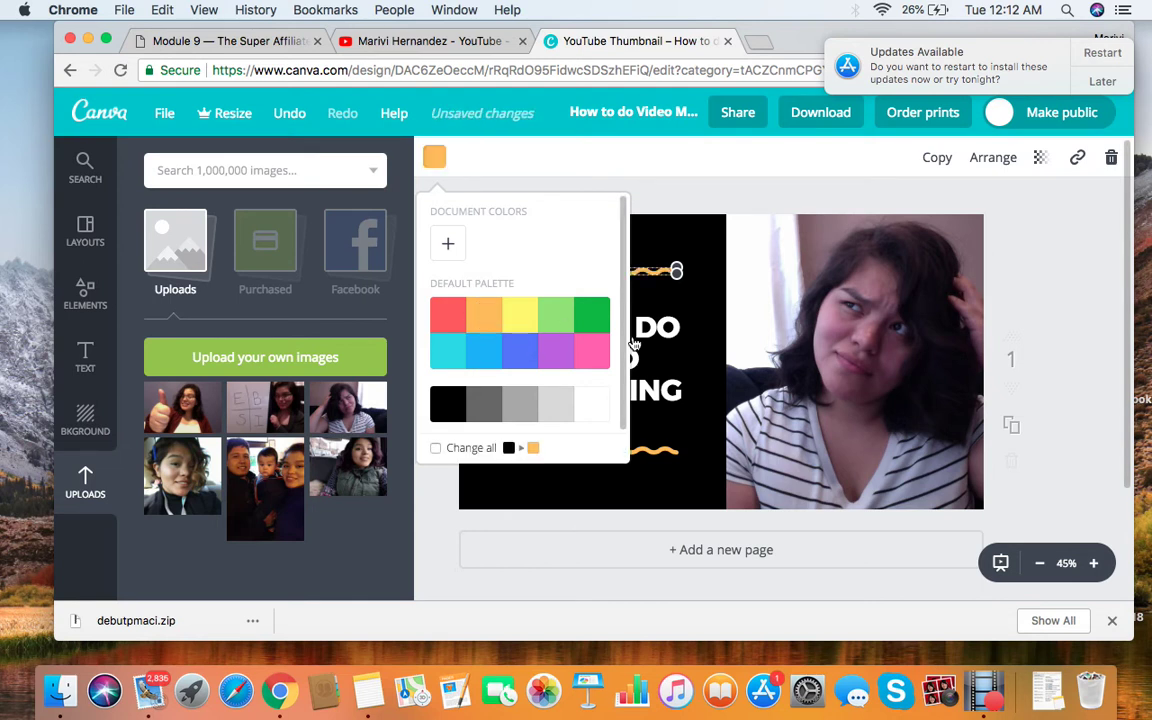
pyautogui.click(585, 366)
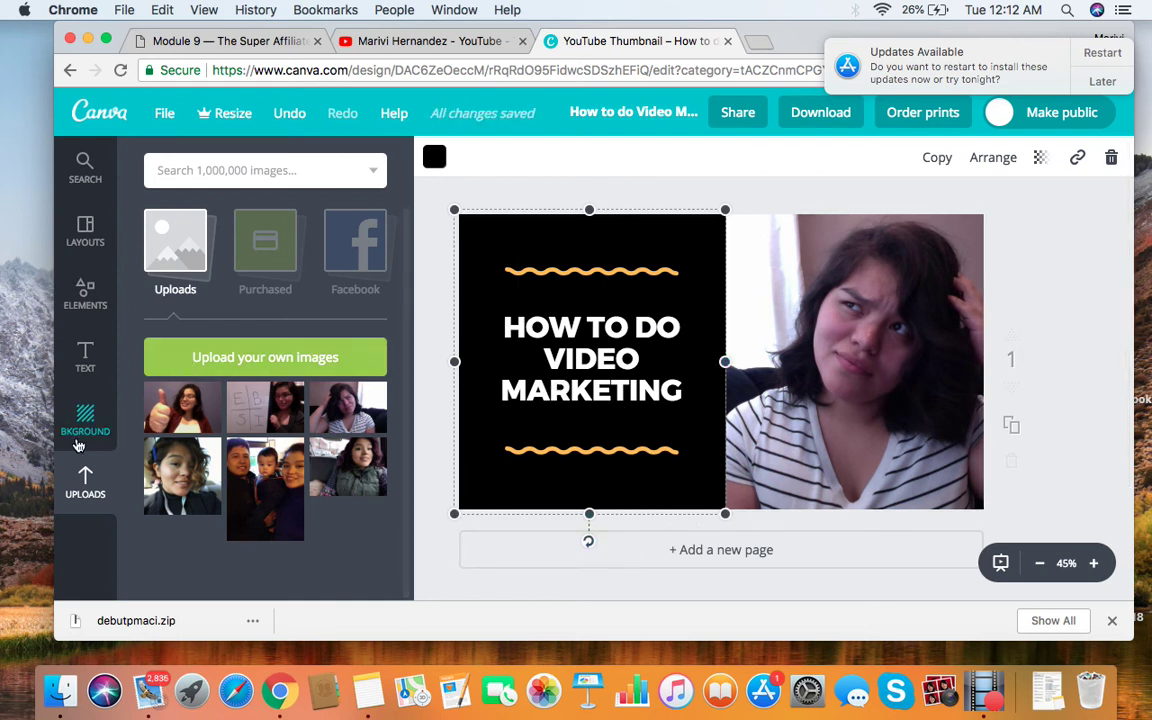
# - Browse the ready-made text designs for an alternative style for the heading
pyautogui.click(86, 358)
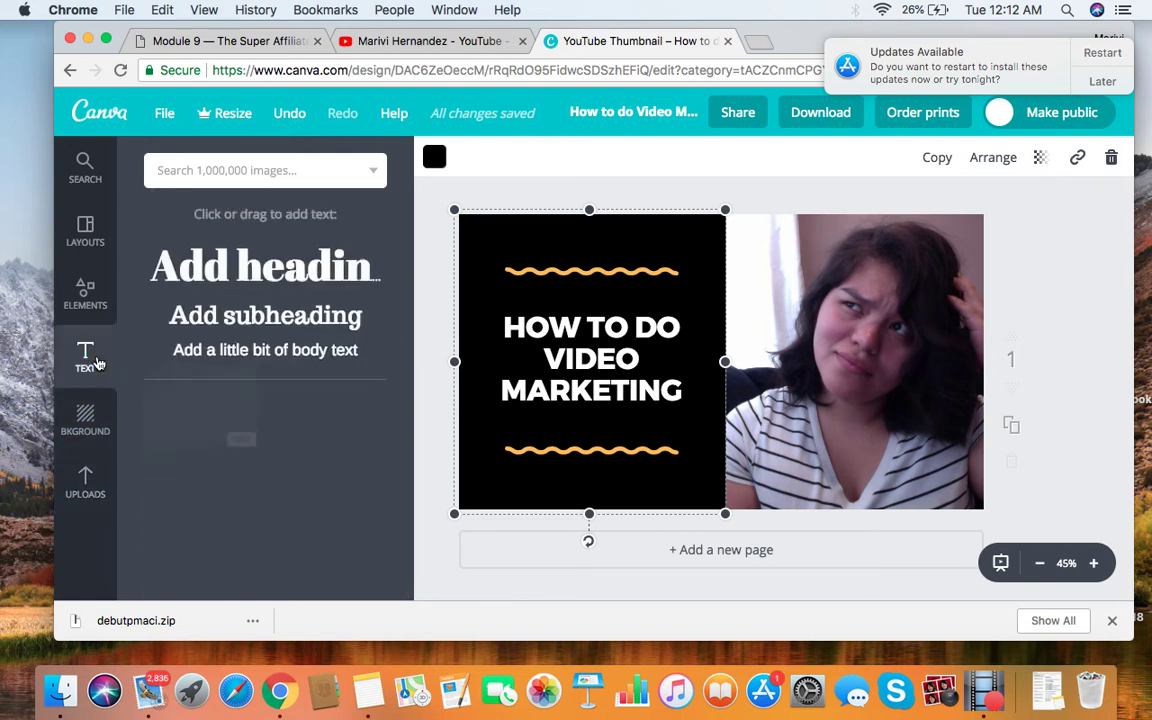
pyautogui.scroll(-3, 291, 305)
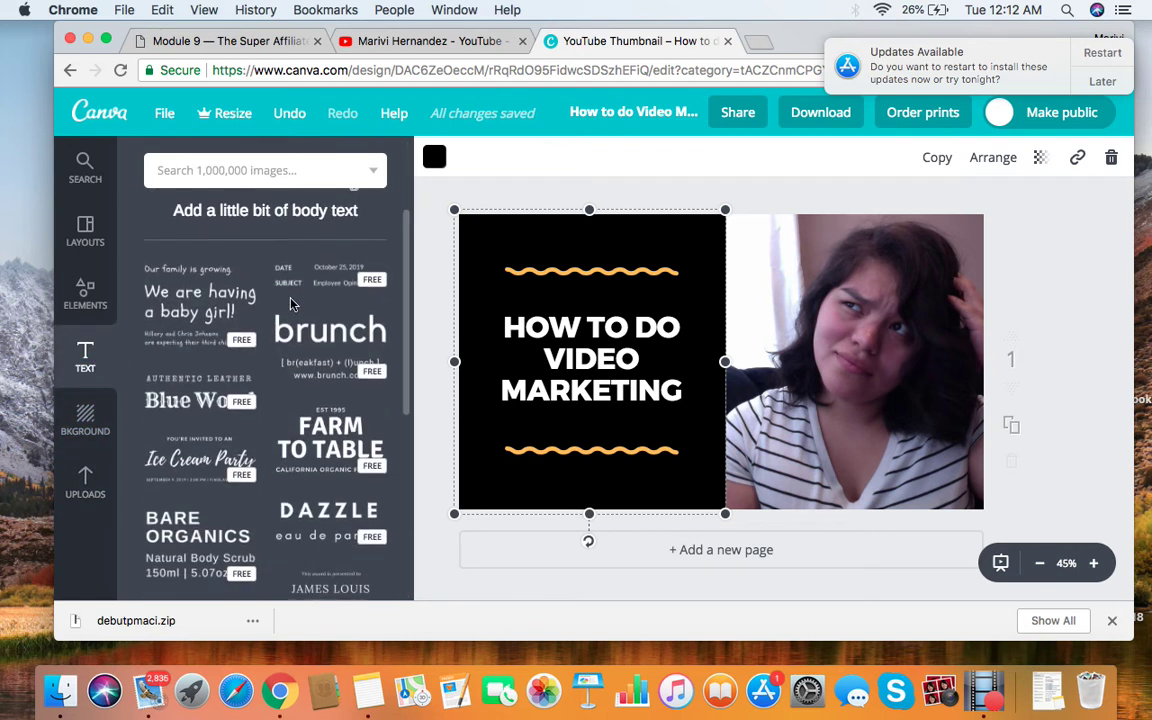
pyautogui.scroll(-1, 291, 305)
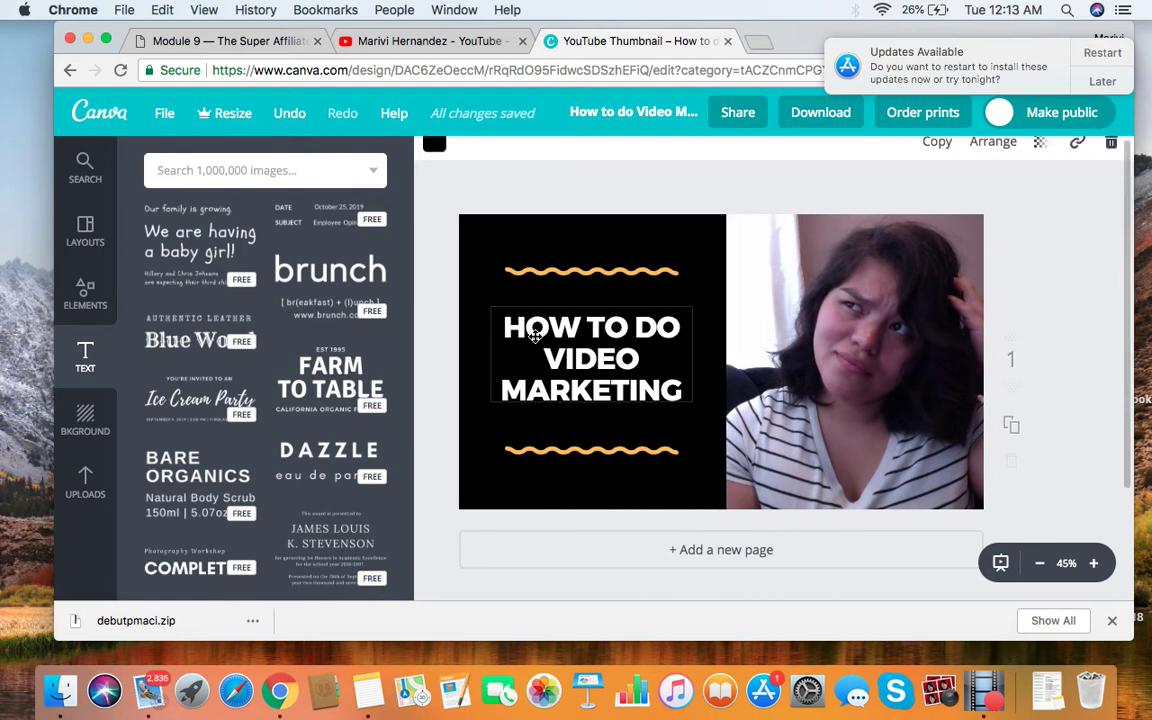
pyautogui.click(530, 334)
pyautogui.moveTo(507, 327); pyautogui.dragTo(680, 400)
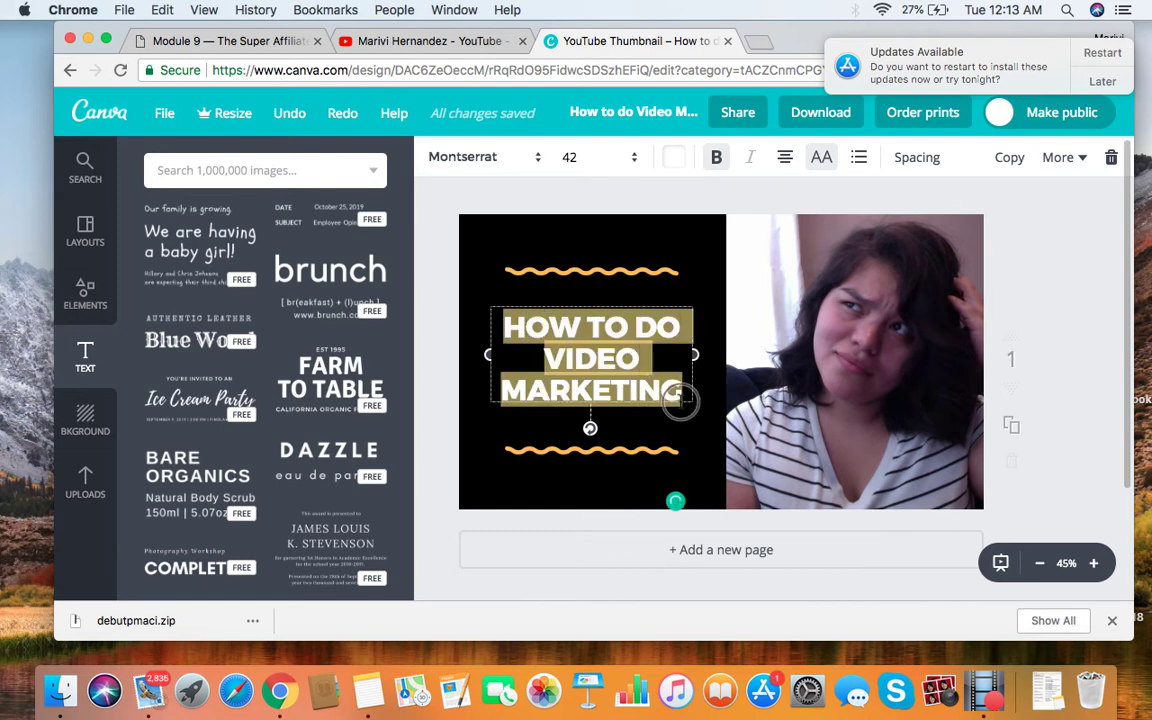
pyautogui.scroll(-5, 257, 386)
pyautogui.scroll(-3, 287, 436)
pyautogui.scroll(-3, 287, 437)
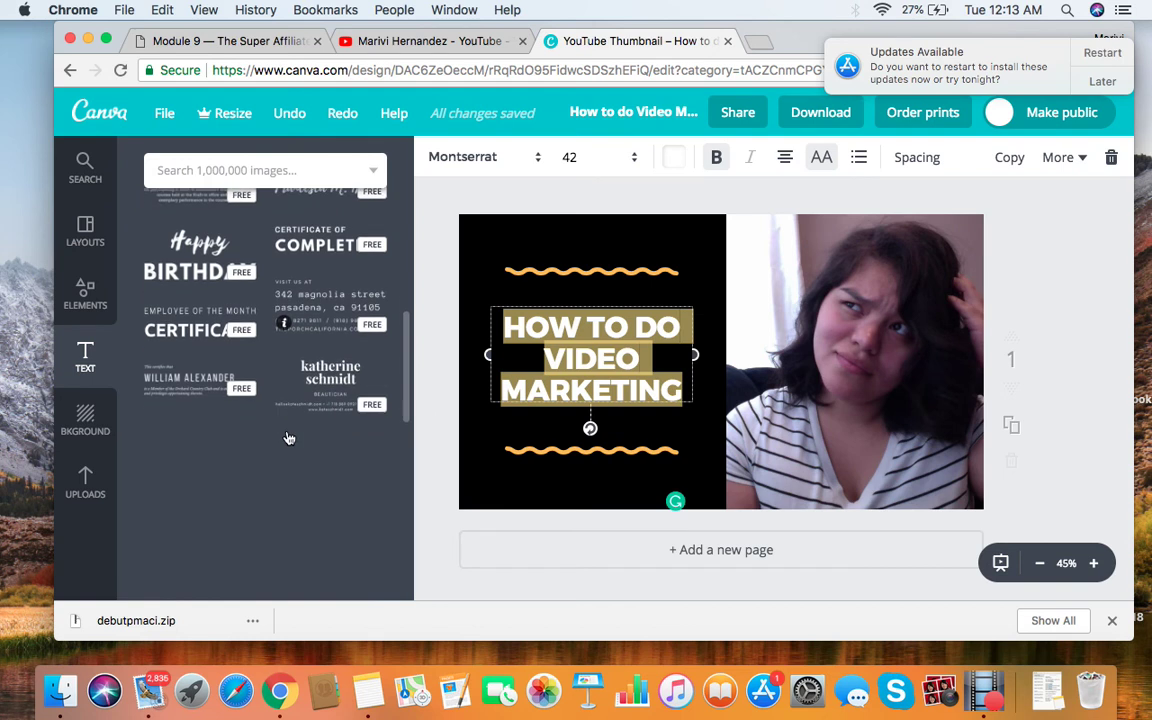
pyautogui.scroll(10, 287, 436)
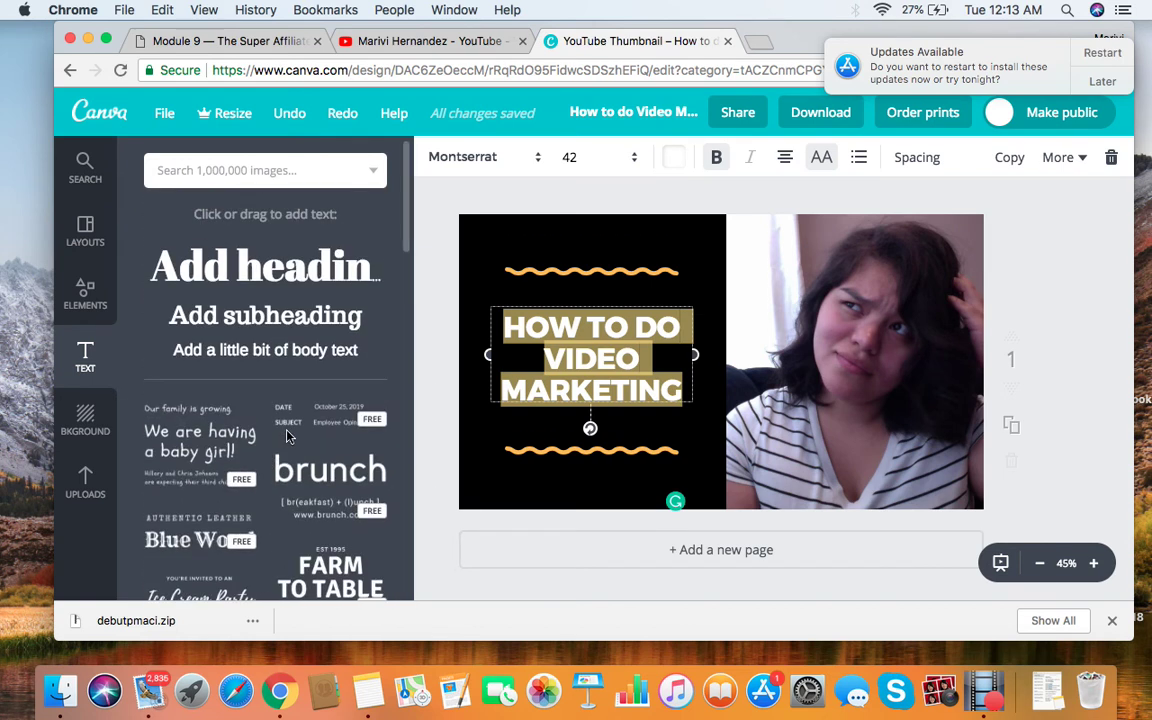
pyautogui.scroll(-3, 287, 436)
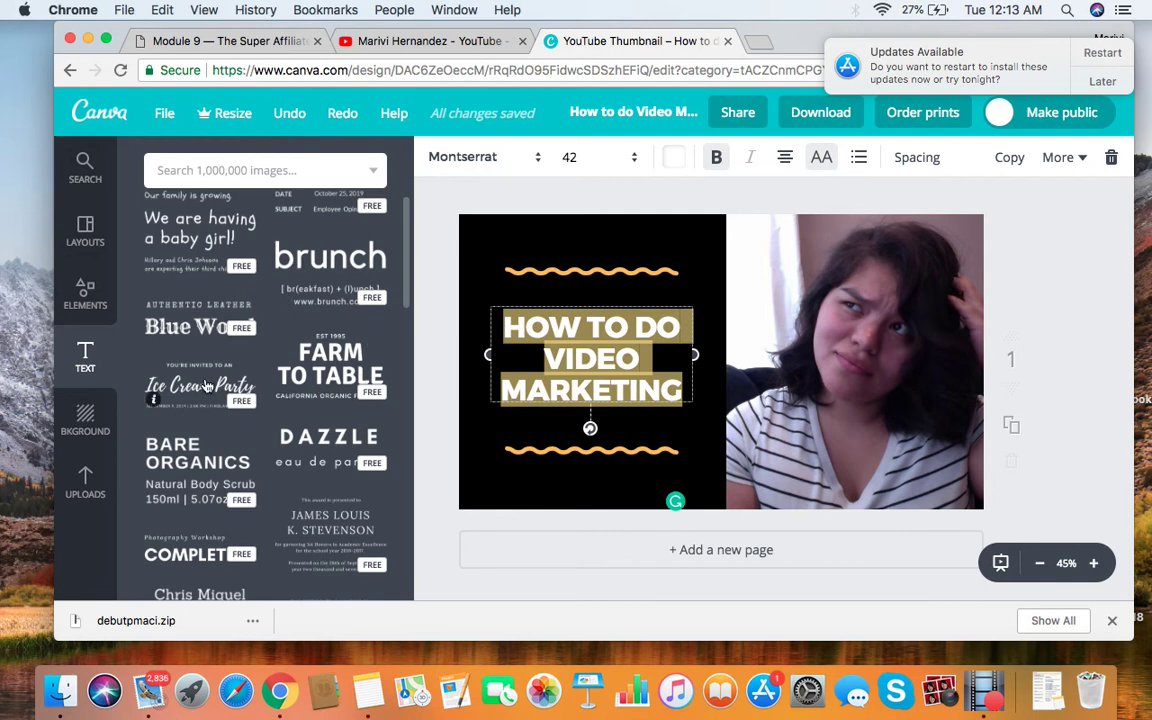
# - Try the "Ice Cream Party" ready-made text design on the thumbnail
pyautogui.press('Escape')
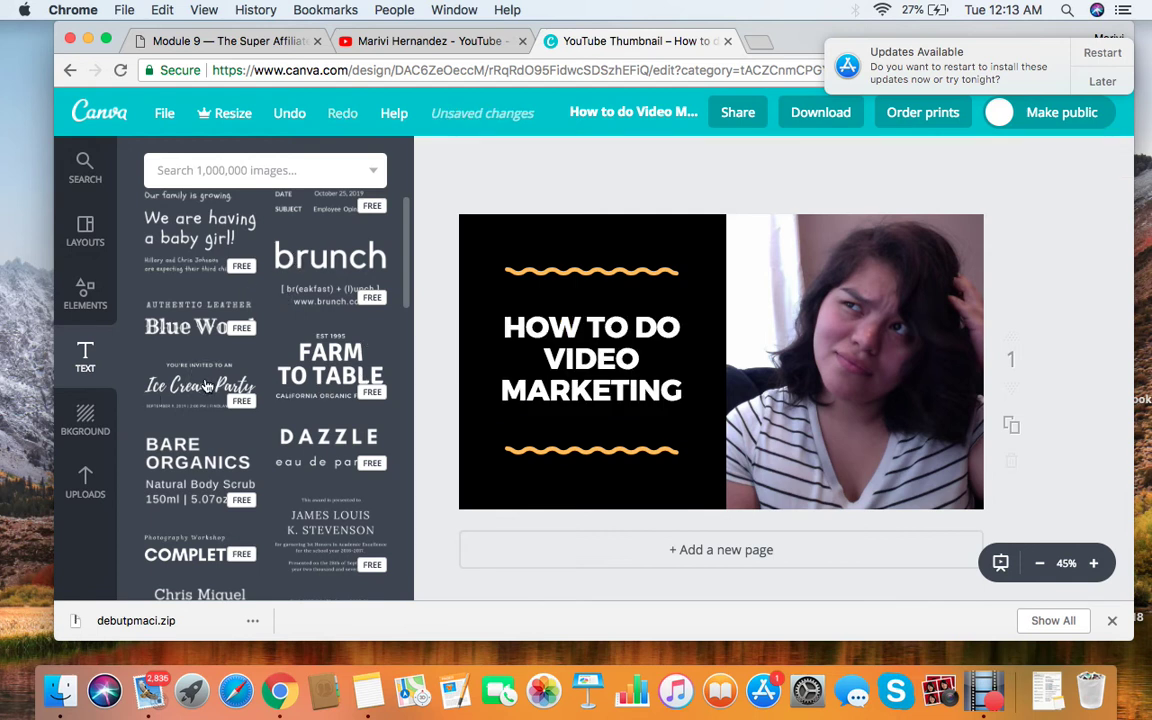
pyautogui.click(193, 390)
pyautogui.press('Escape')
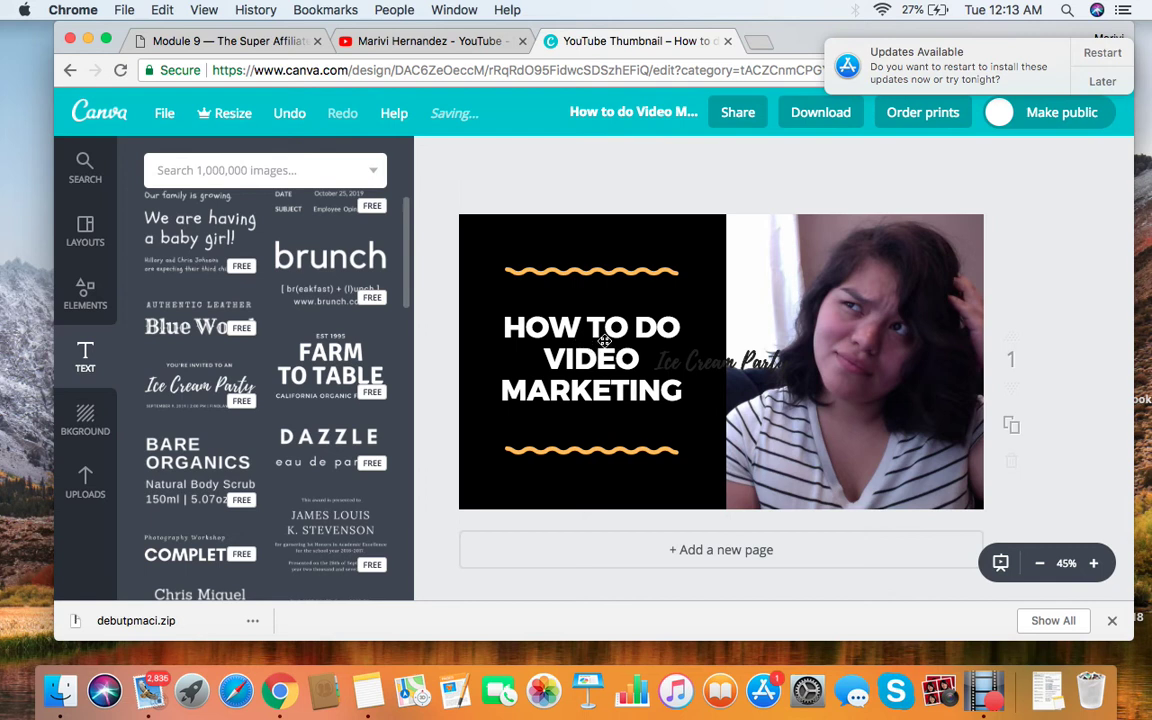
# - Delete the whole "Ice Cream Party" text group from the thumbnail
pyautogui.click(676, 362)
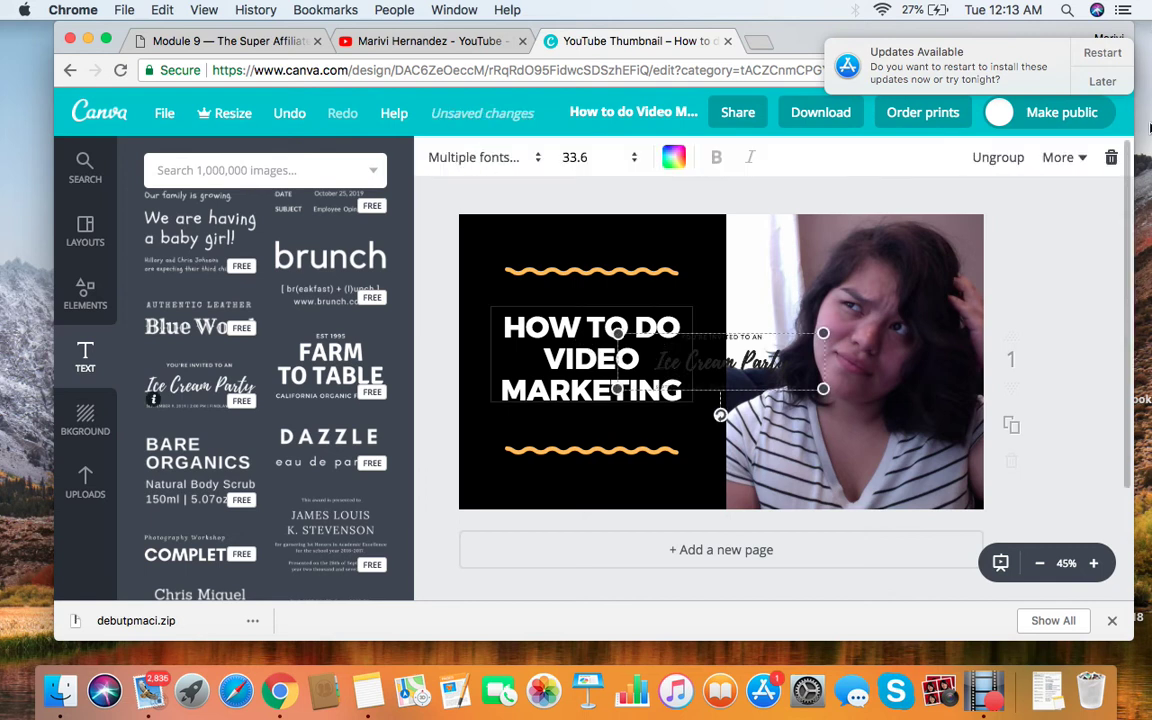
pyautogui.click(1110, 157)
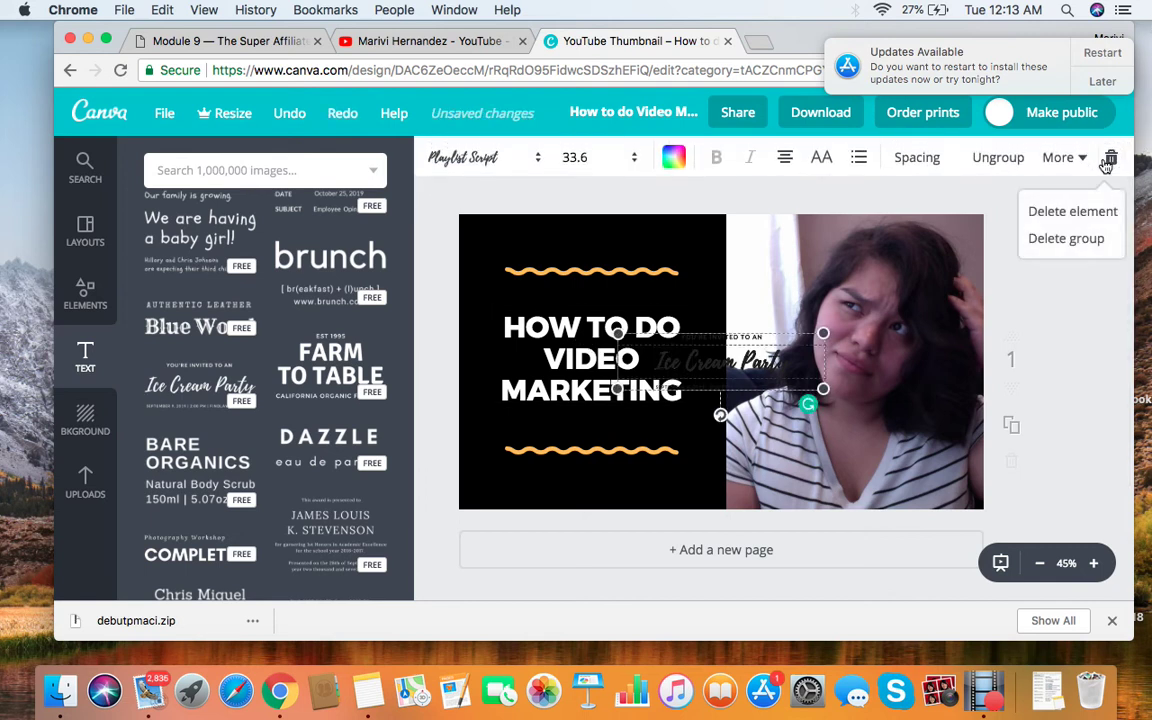
pyautogui.click(1089, 221)
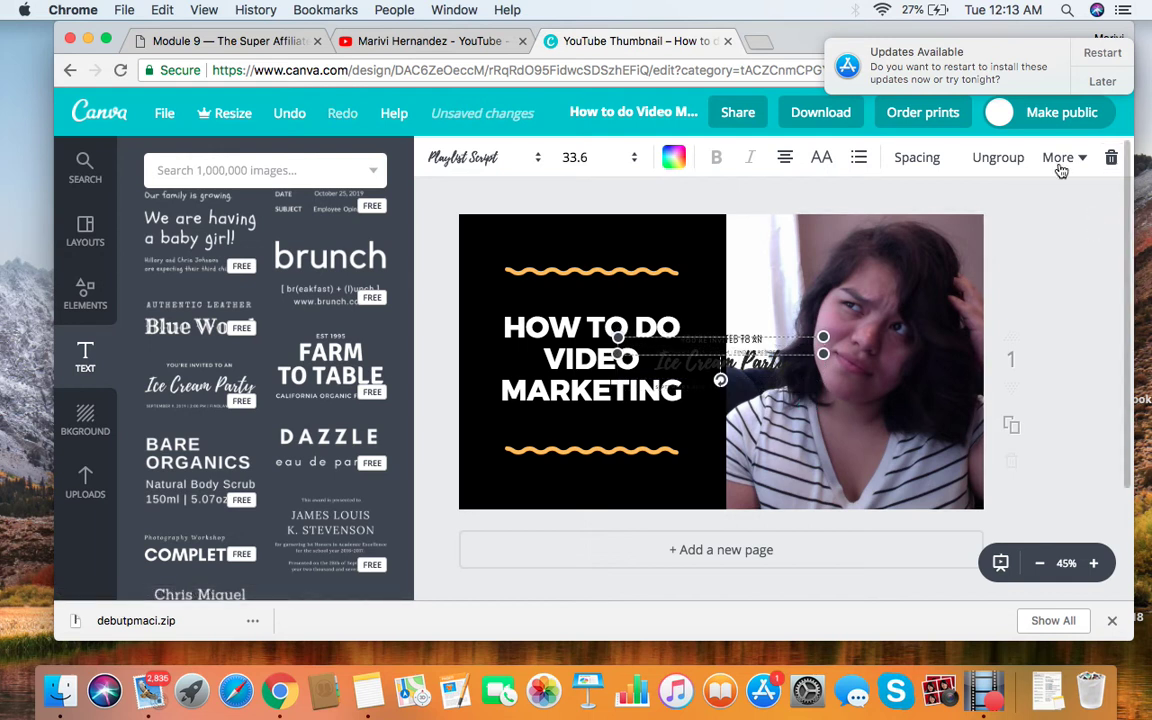
pyautogui.click(1110, 157)
pyautogui.click(1094, 237)
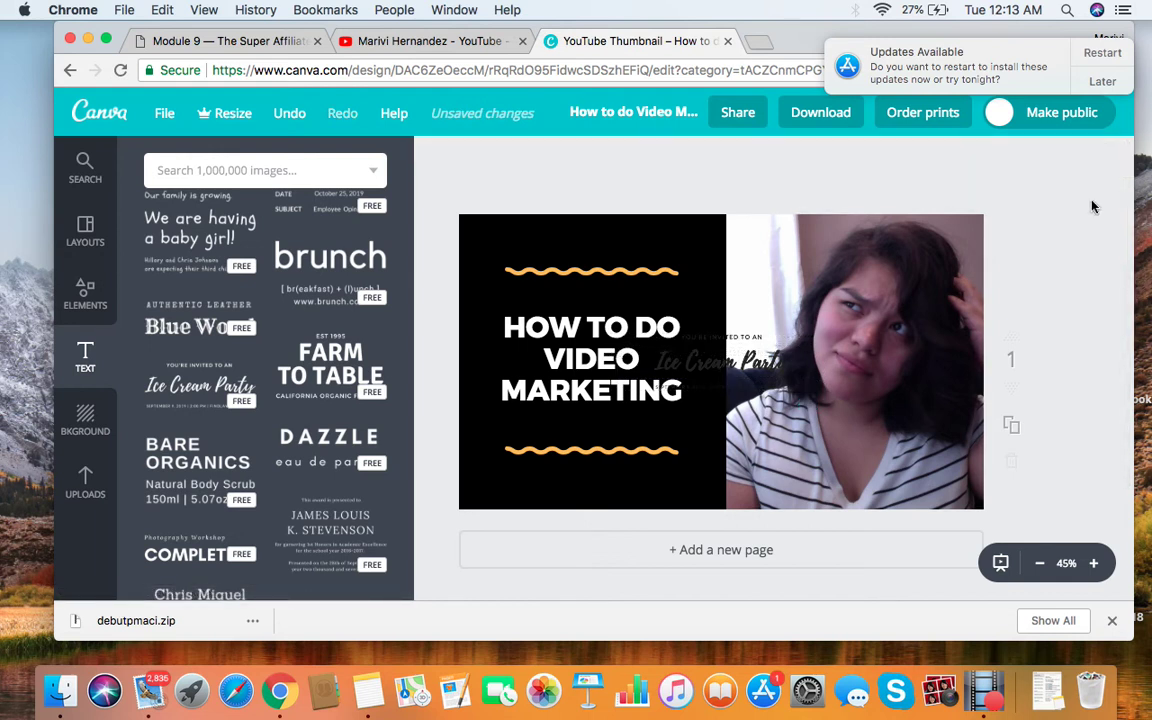
pyautogui.click(704, 362)
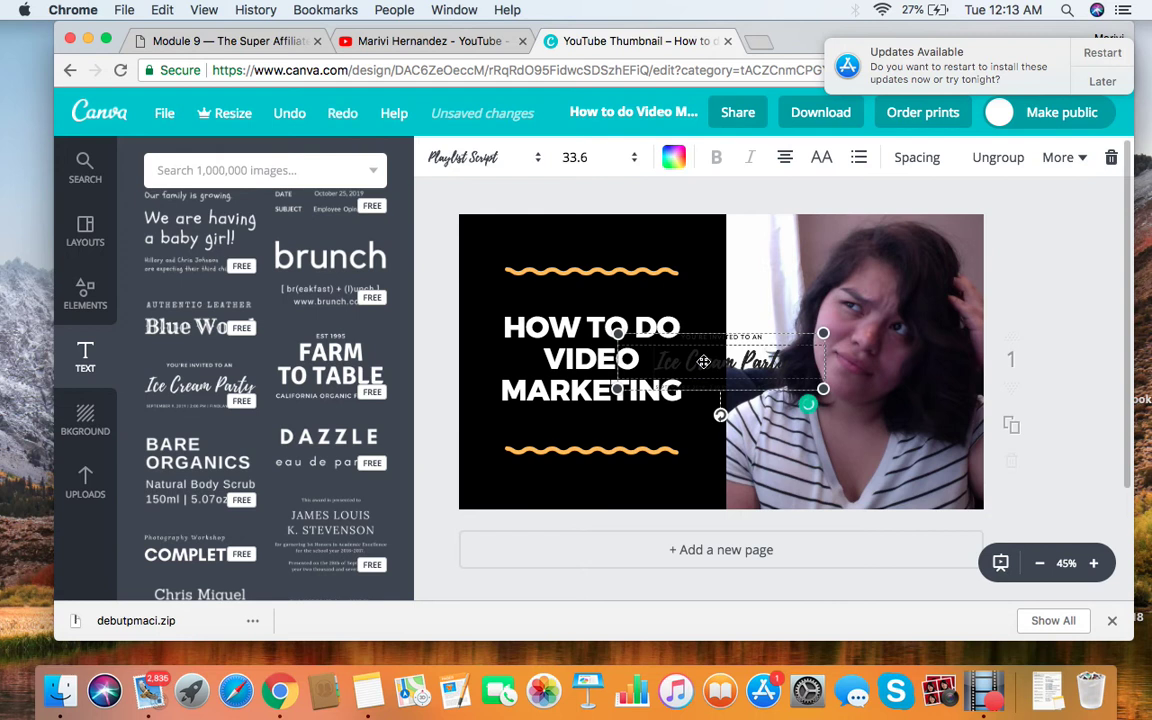
pyautogui.click(1110, 157)
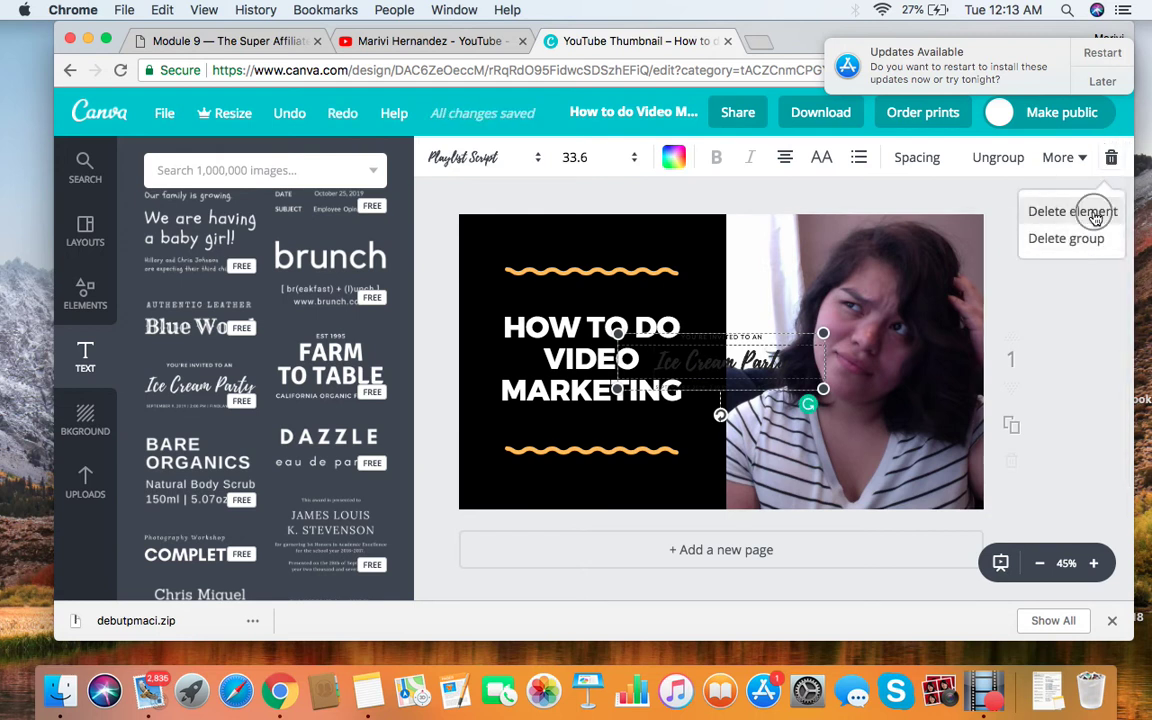
pyautogui.click(1070, 212)
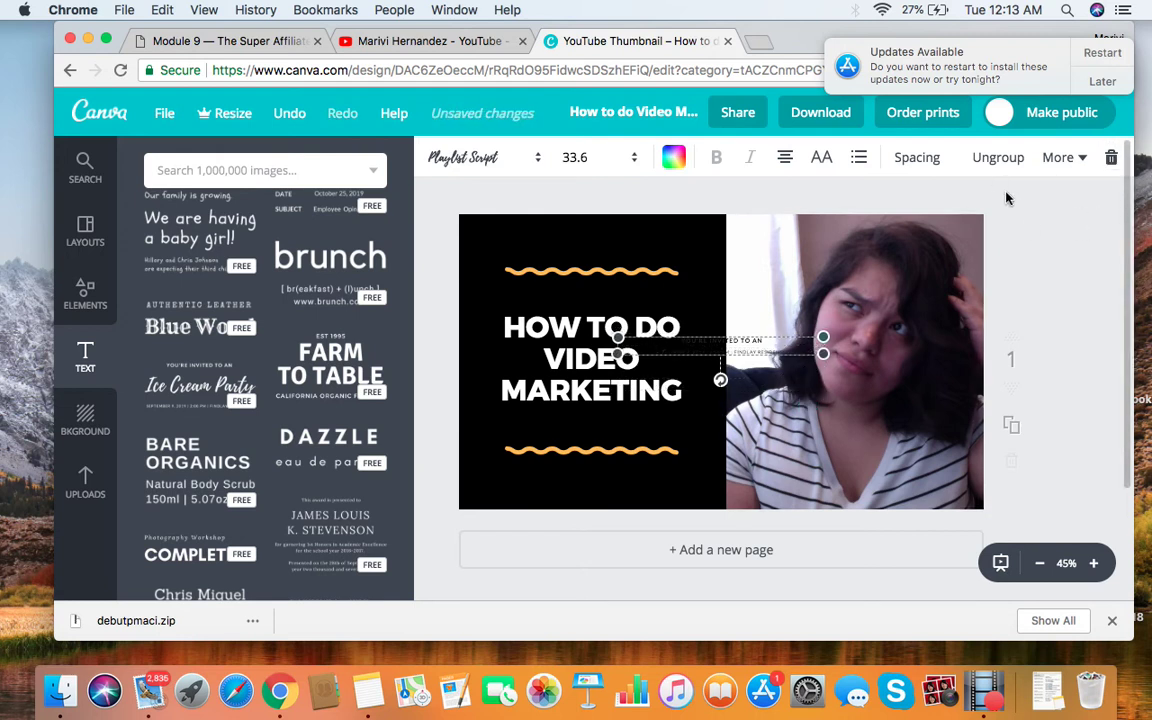
pyautogui.click(1113, 157)
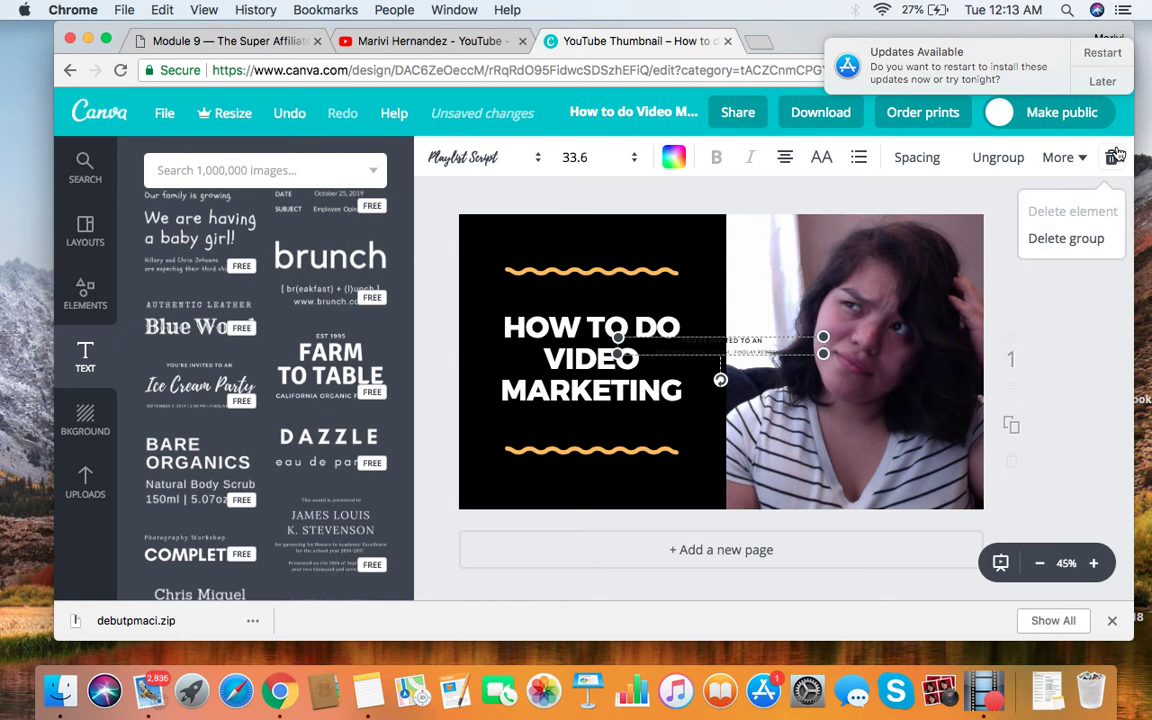
pyautogui.click(1066, 238)
# - Try the "Graphic Design" ready-made text design over the heading, and delete its whole group again
pyautogui.click(593, 390)
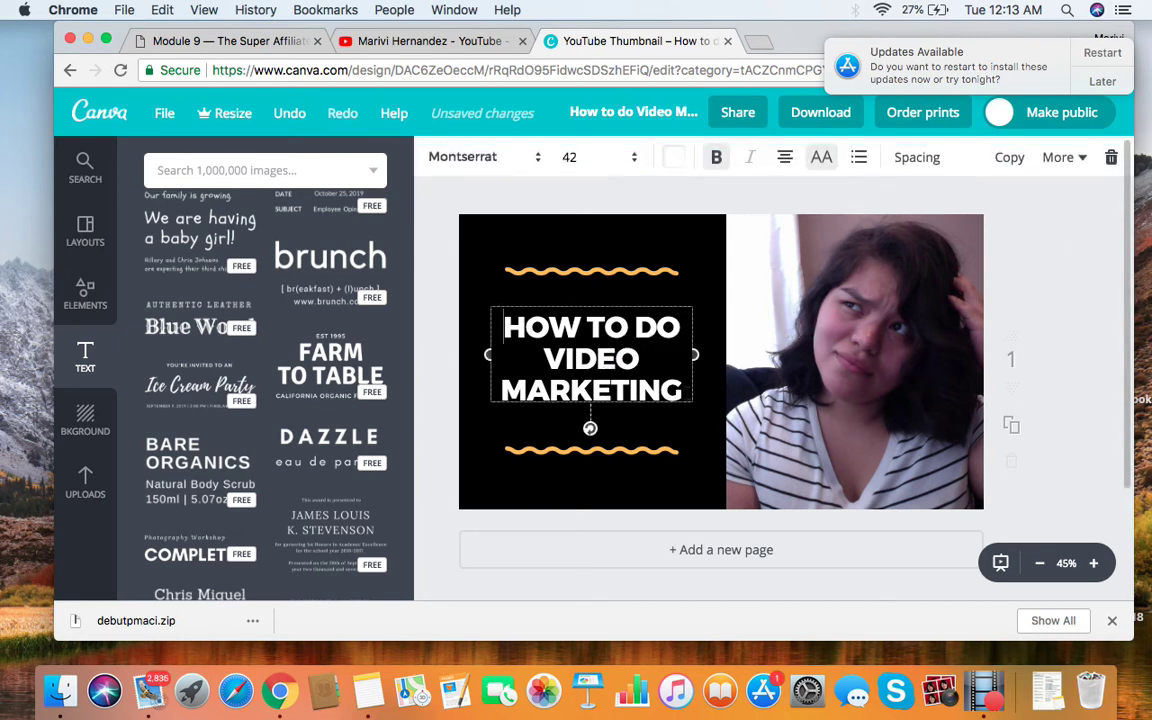
pyautogui.moveTo(600, 388); pyautogui.dragTo(455, 300)
pyautogui.scroll(-15, 205, 467)
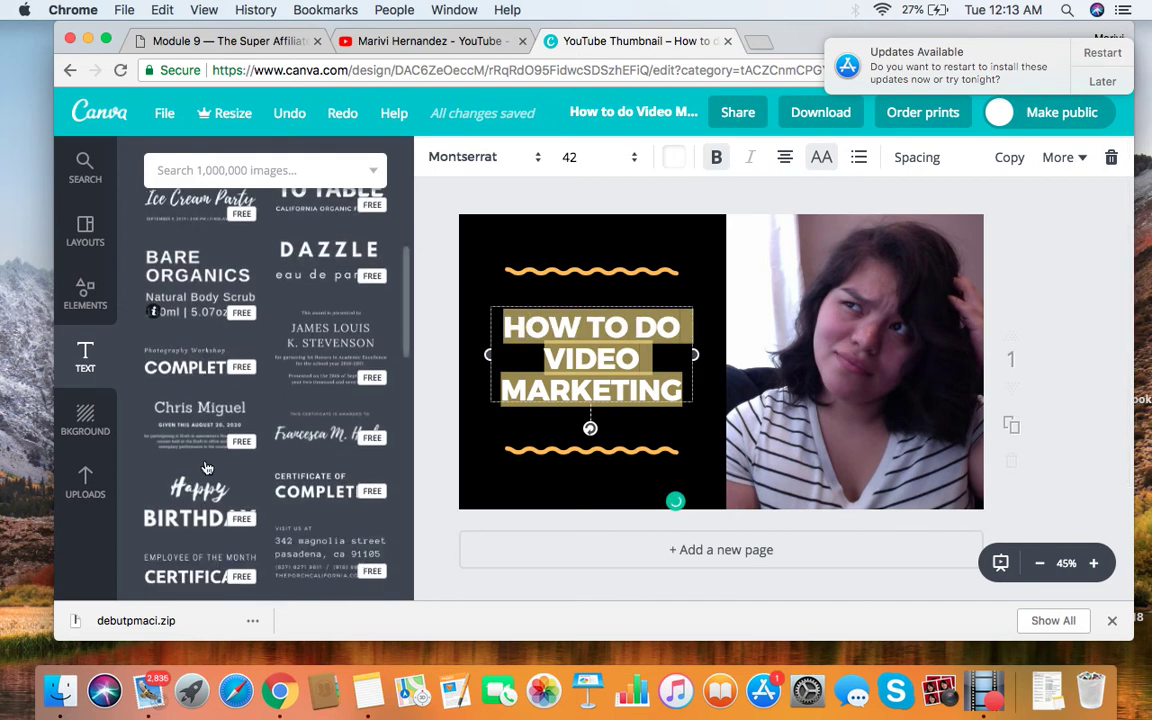
pyautogui.scroll(-5, 205, 467)
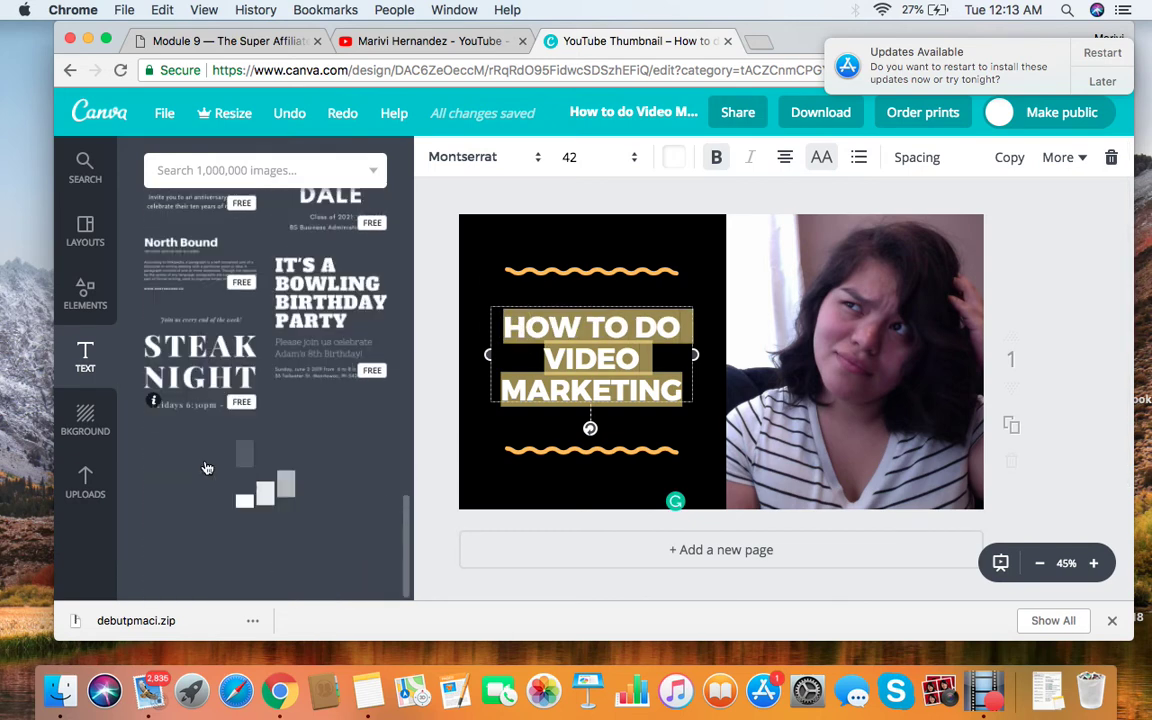
pyautogui.scroll(-6, 205, 467)
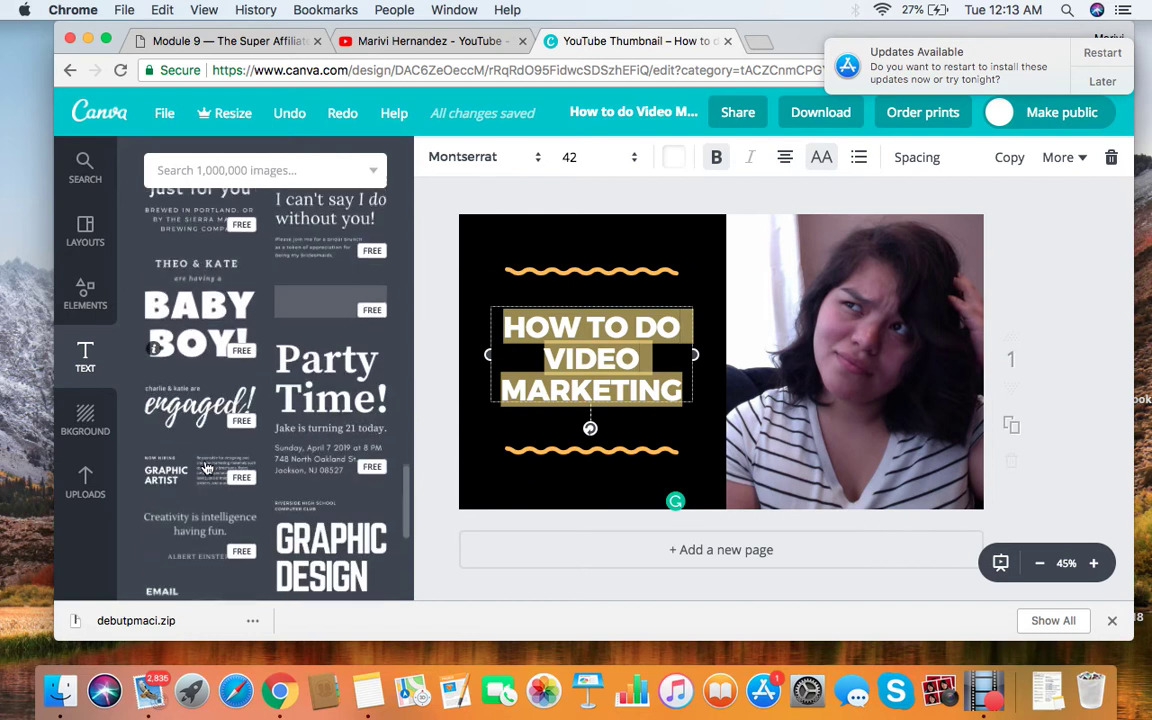
pyautogui.scroll(-1, 205, 467)
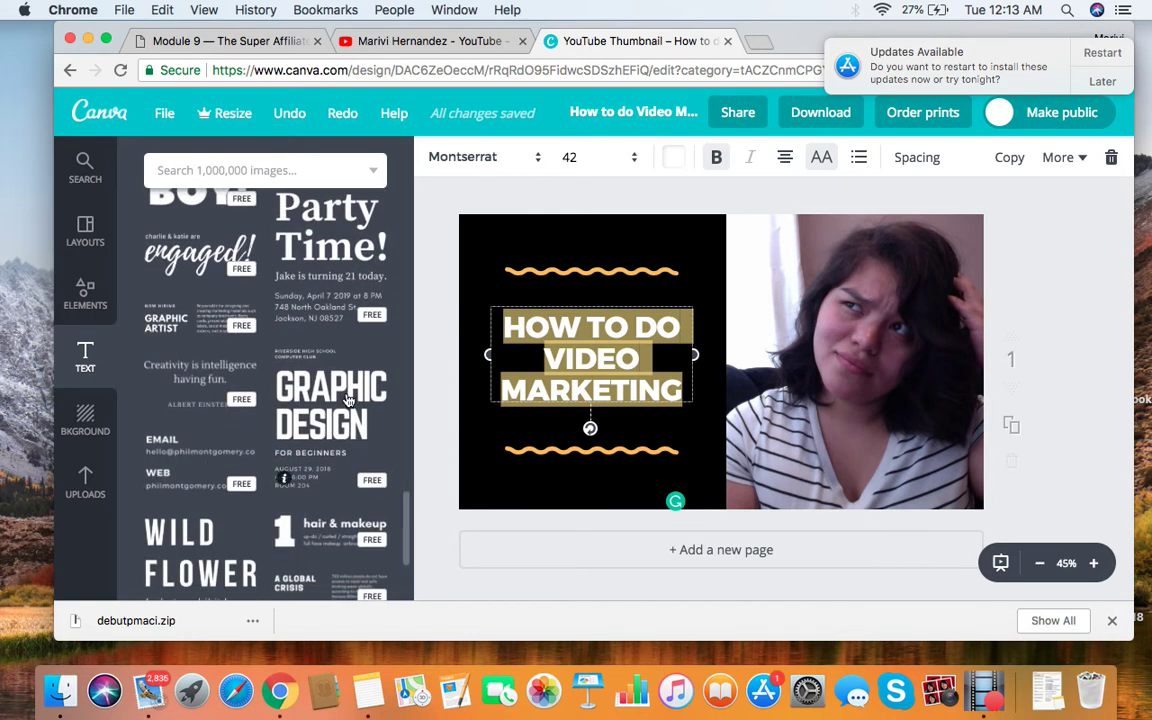
pyautogui.moveTo(352, 418); pyautogui.dragTo(635, 383)
pyautogui.moveTo(717, 326); pyautogui.dragTo(717, 326)
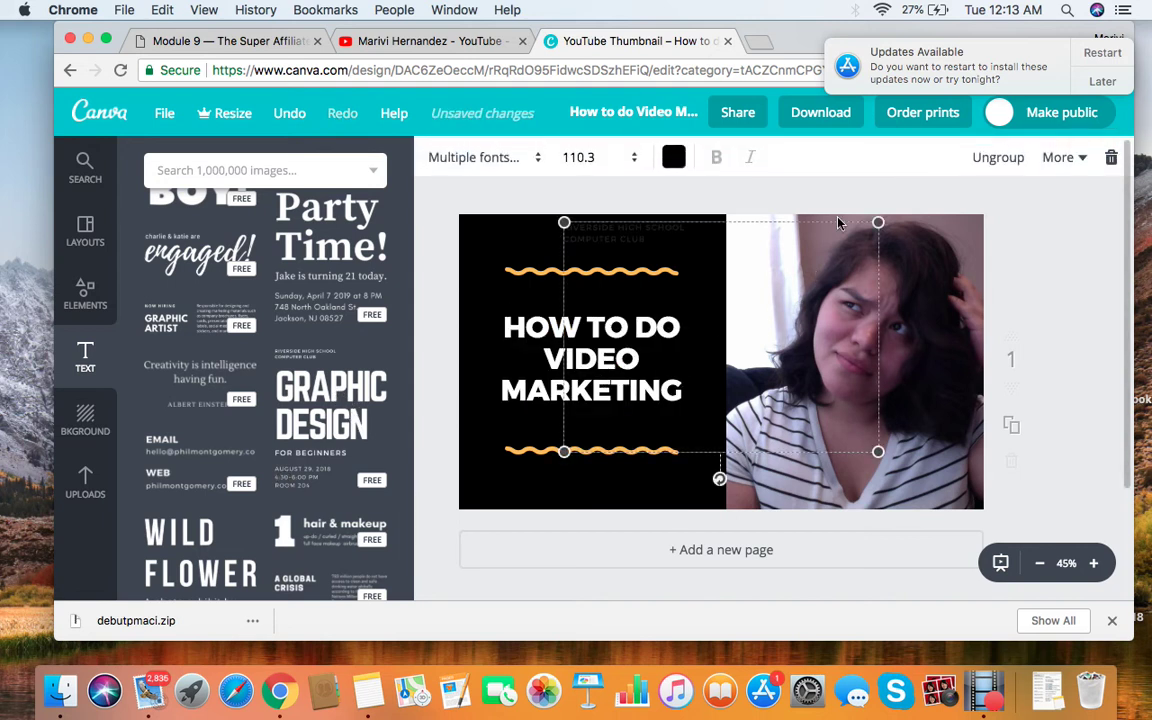
pyautogui.click(1111, 160)
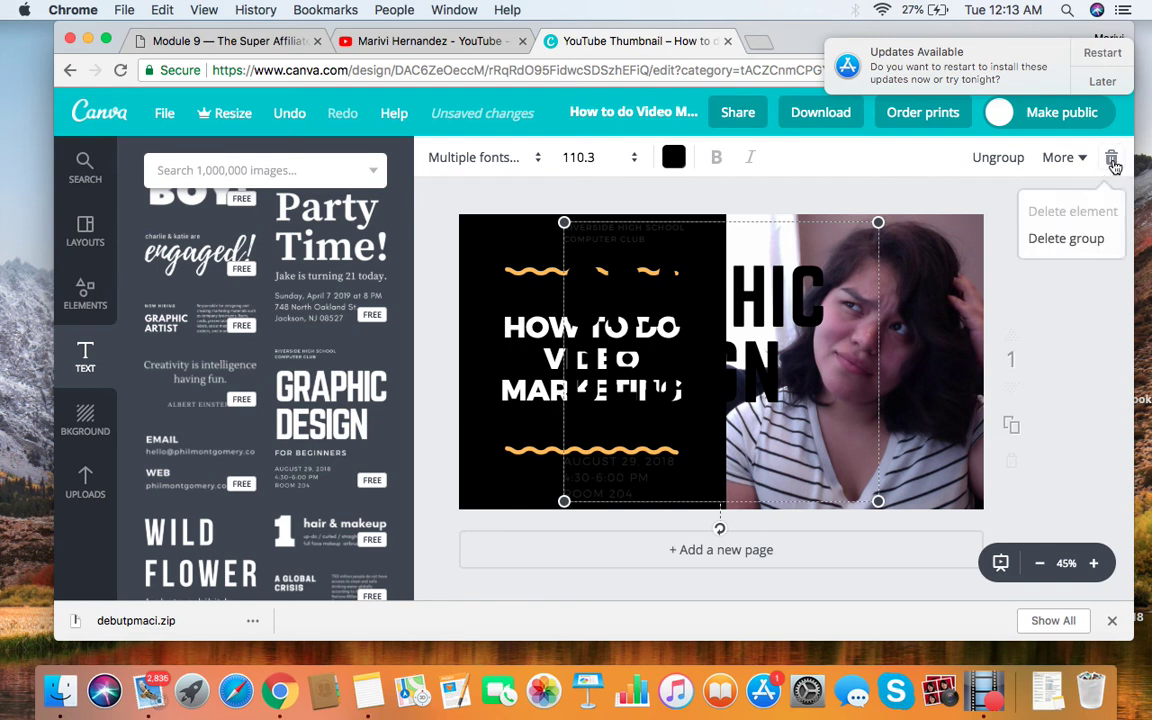
pyautogui.click(1066, 238)
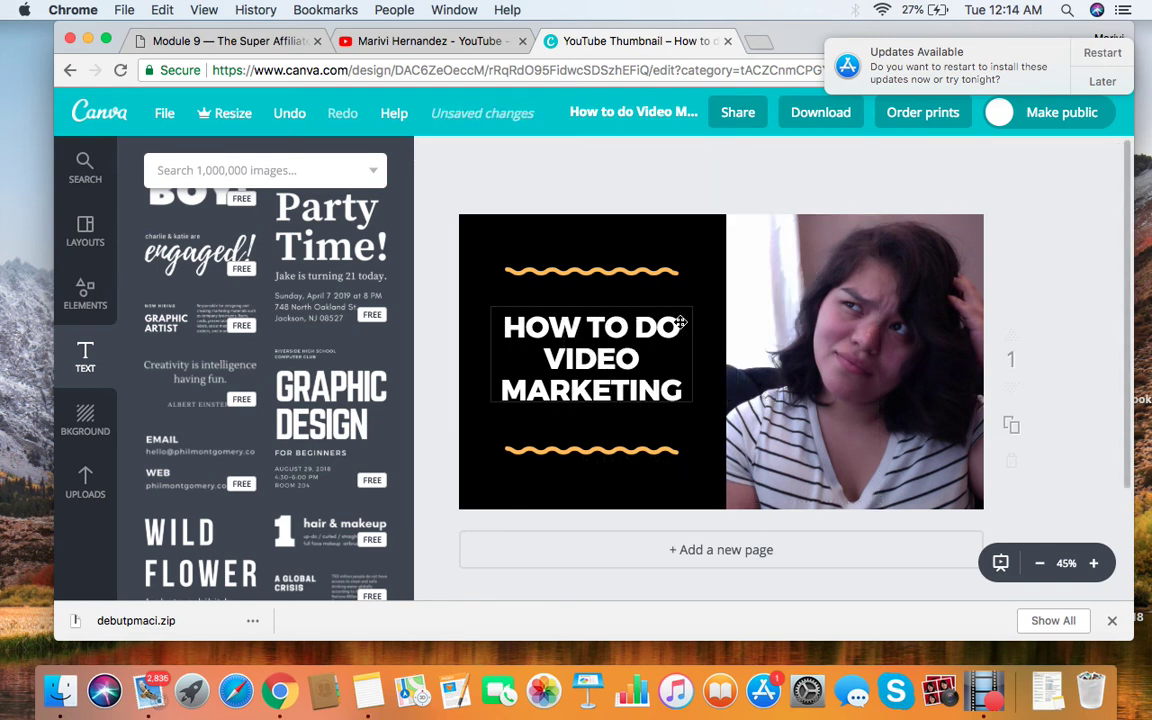
# - Replace the wavy line above the heading with the thin red line that has circles at its ends
pyautogui.scroll(-7, 238, 303)
pyautogui.scroll(8, 236, 304)
pyautogui.click(78, 300)
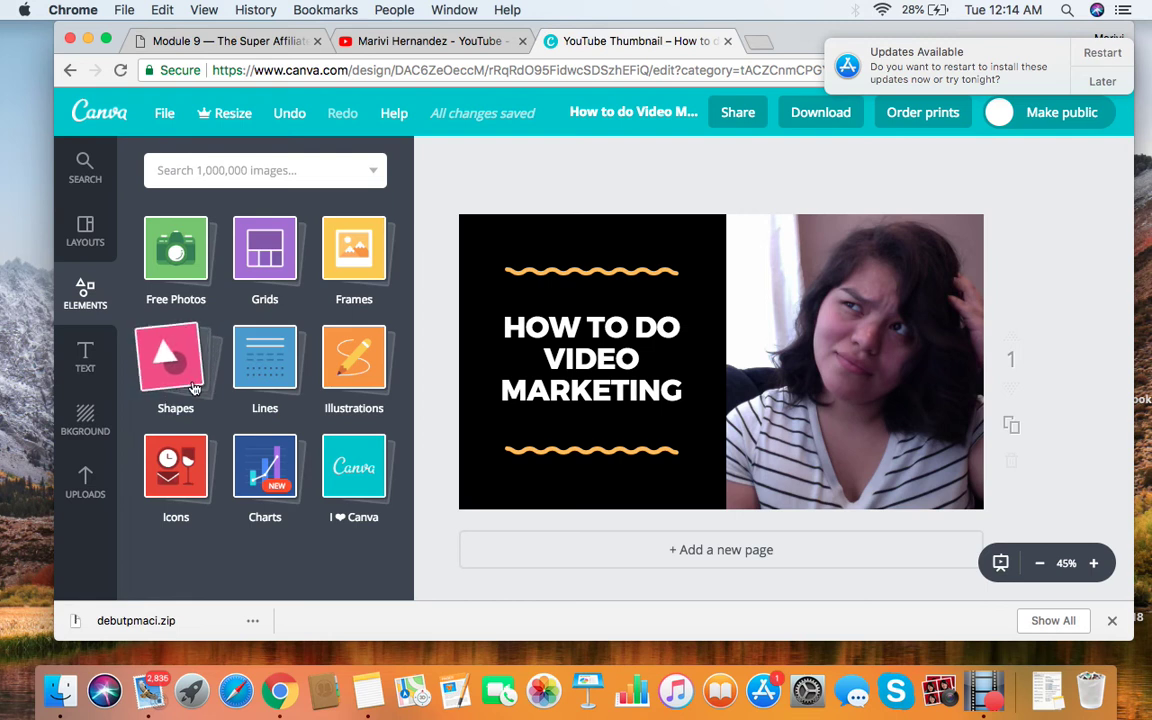
pyautogui.click(265, 376)
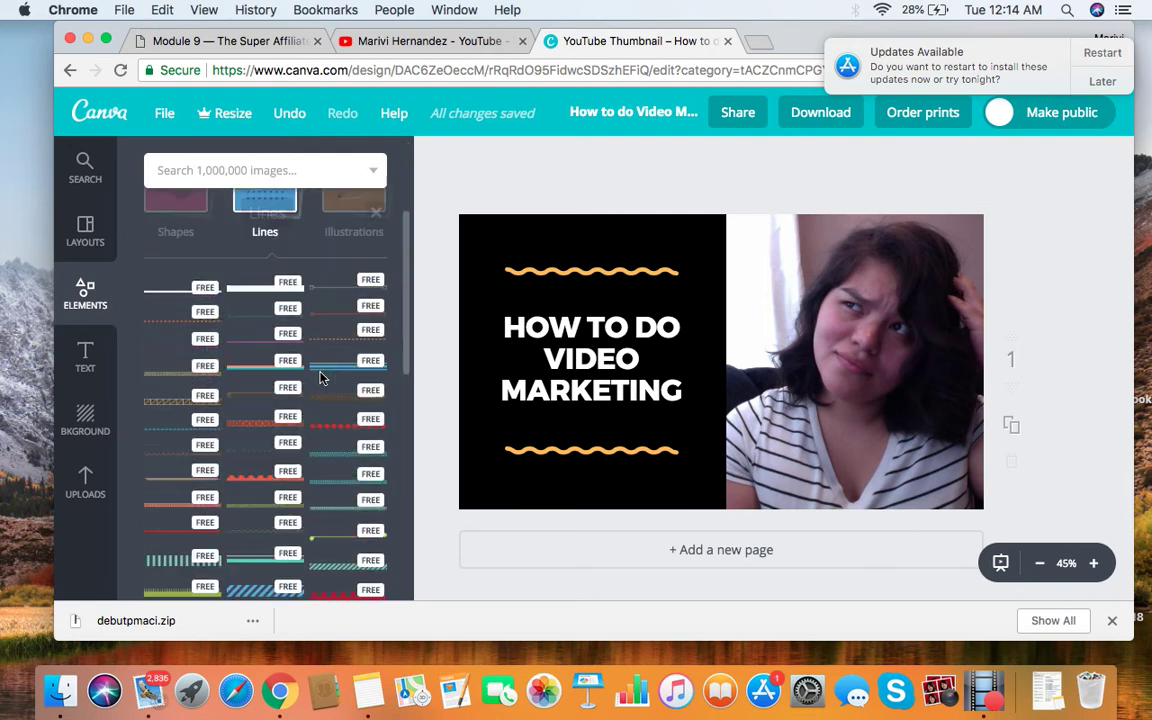
pyautogui.click(345, 318)
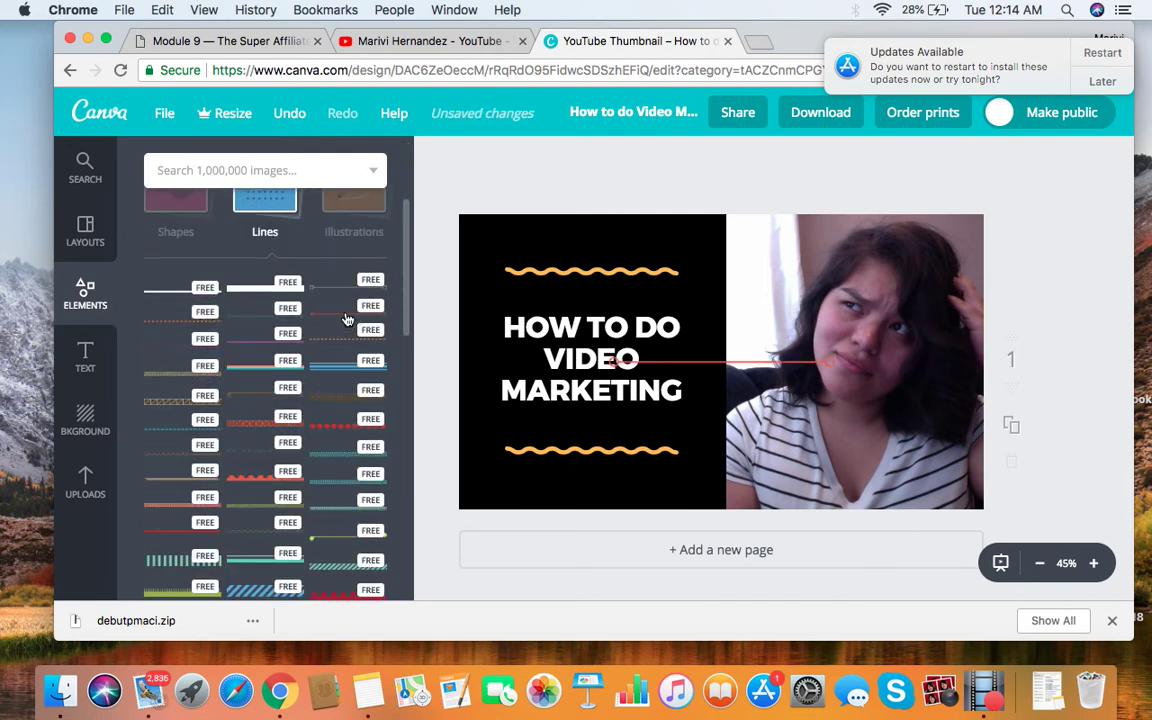
pyautogui.click(625, 265)
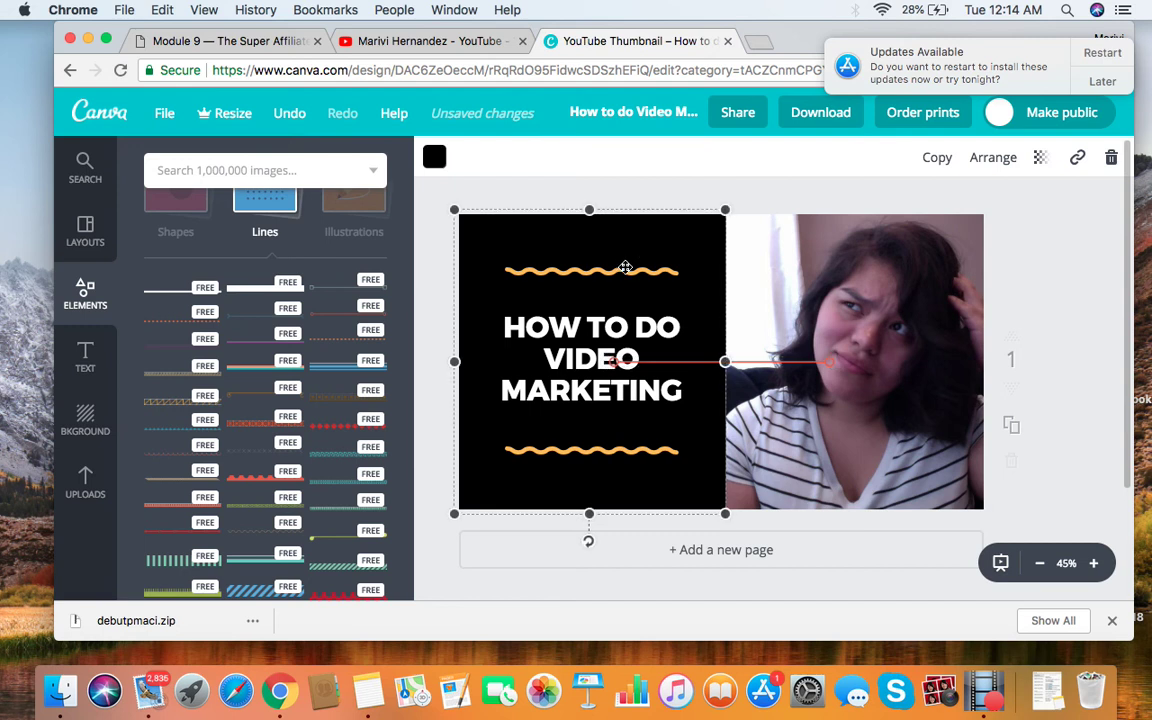
pyautogui.click(620, 273)
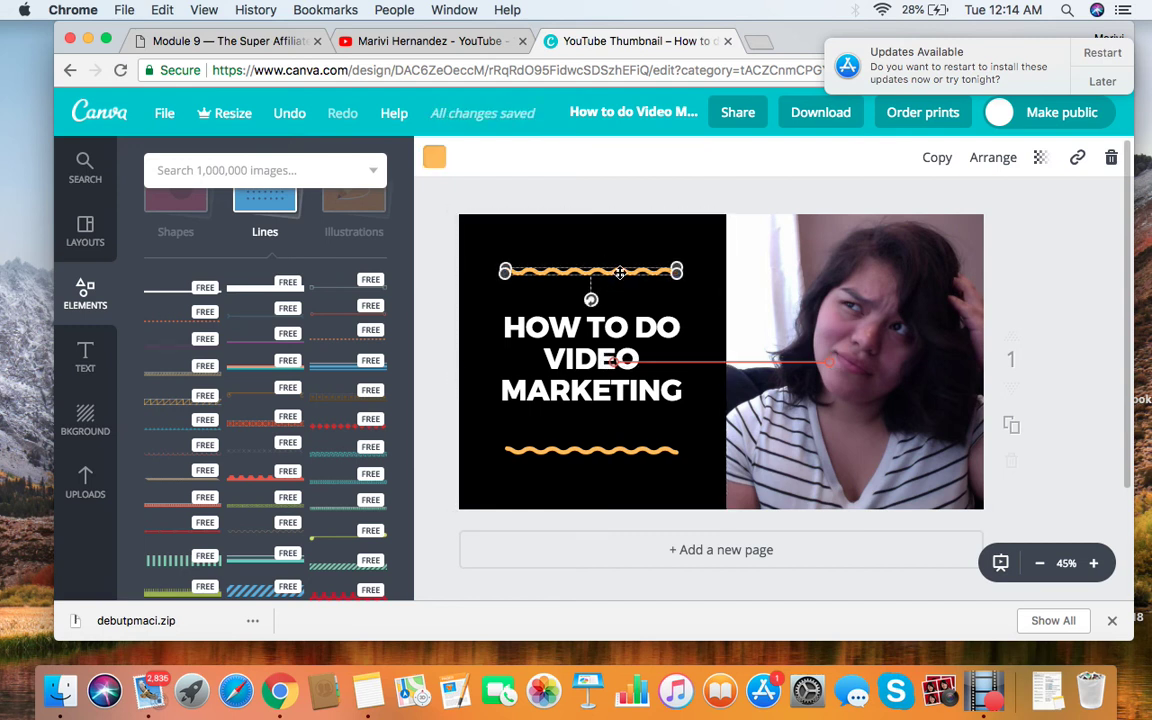
pyautogui.click(1110, 160)
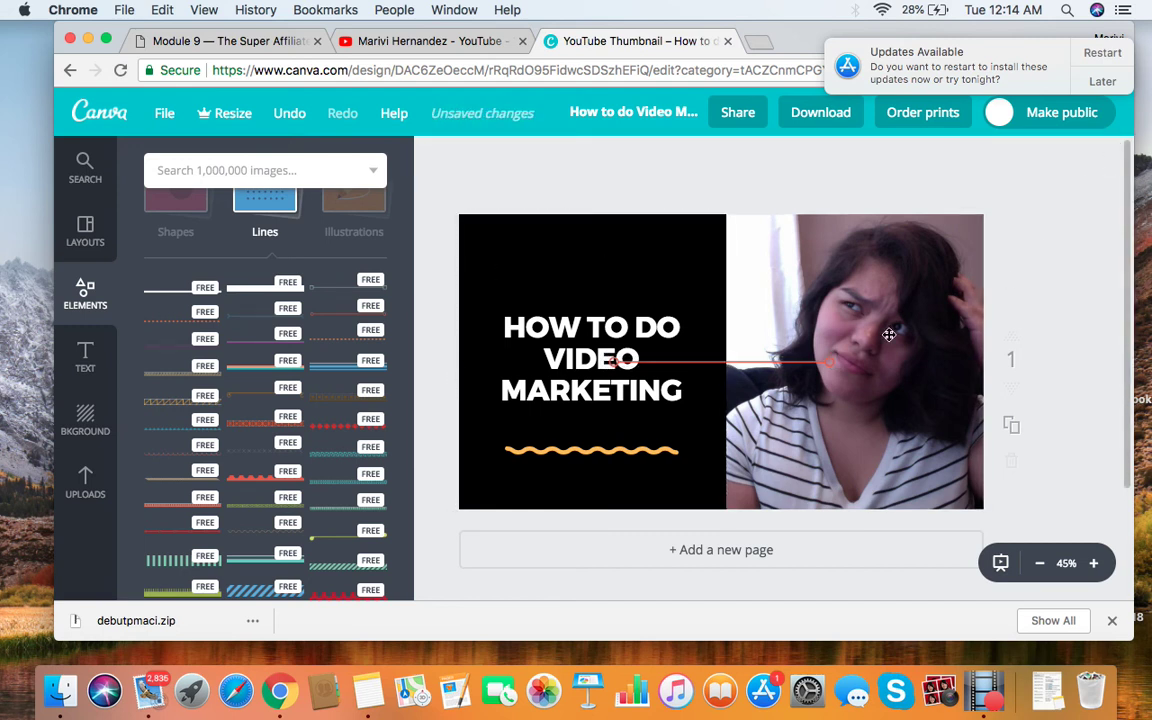
pyautogui.moveTo(821, 355)
pyautogui.mouseDown()
pyautogui.moveTo(784, 357)
pyautogui.moveTo(672, 304)
pyautogui.moveTo(666, 283)
pyautogui.moveTo(677, 284)
pyautogui.mouseUp()
# - Replace the wavy line below the heading with a second thin red line with circle ends
pyautogui.click(635, 453)
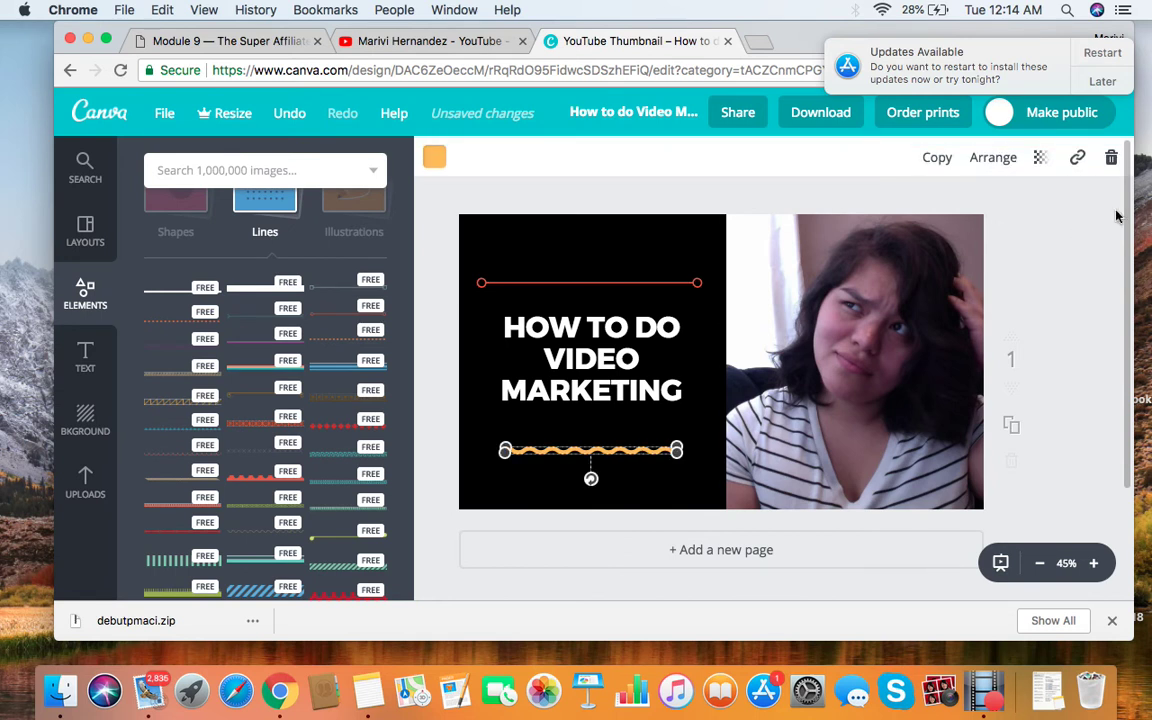
pyautogui.press('Delete')
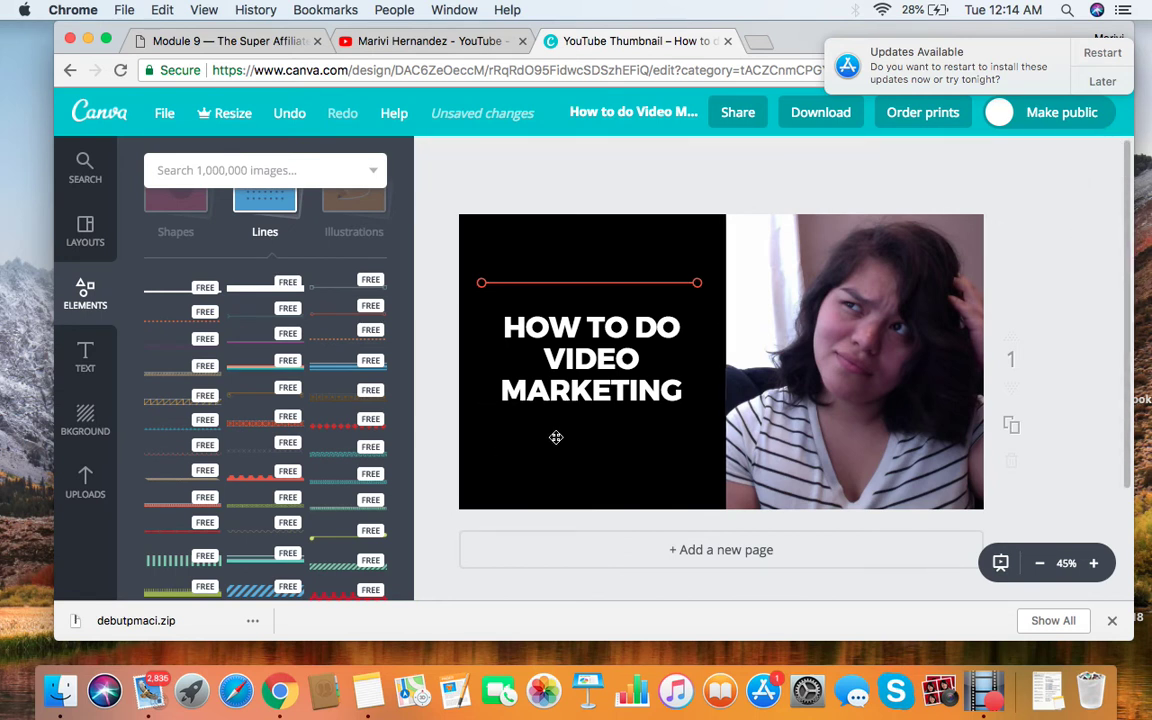
pyautogui.moveTo(340, 317); pyautogui.dragTo(577, 440)
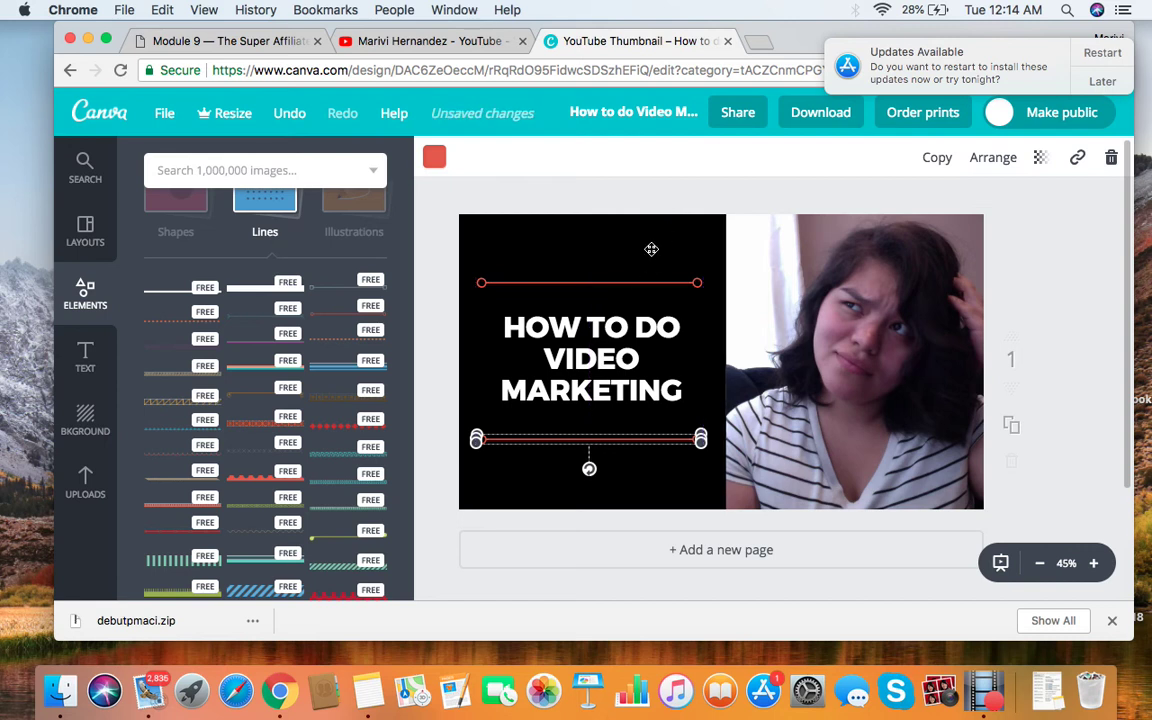
pyautogui.click(651, 249)
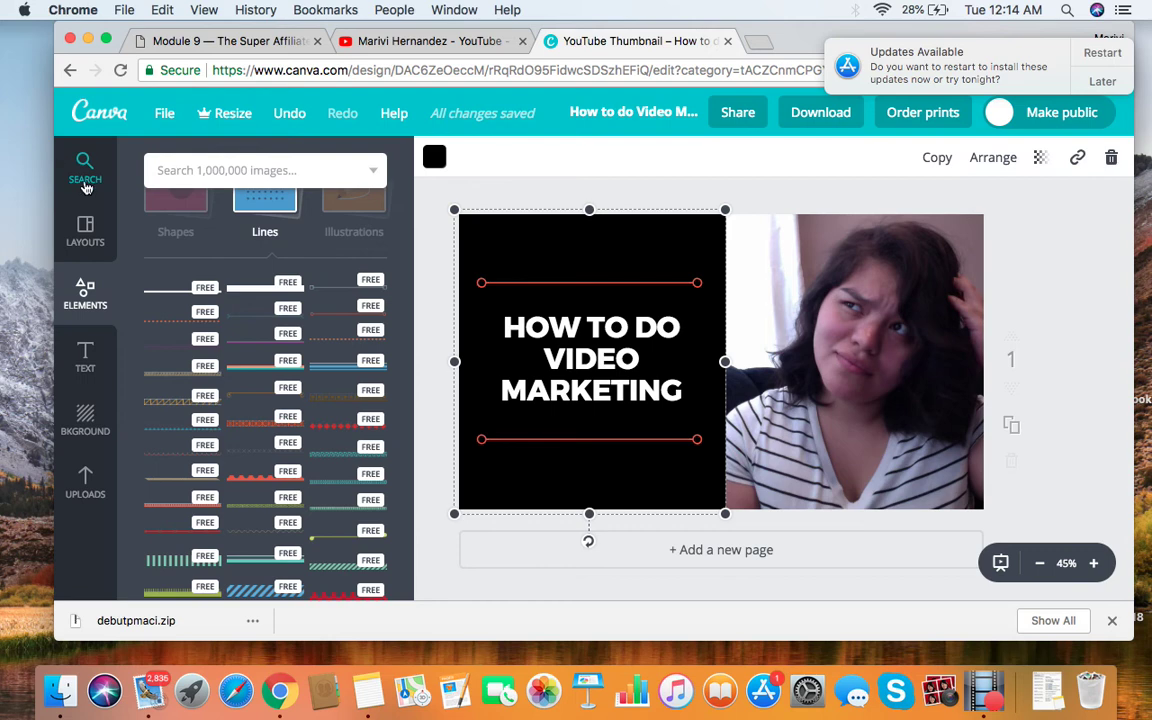
# - Look through the ready-made Canva layouts for other YouTube thumbnail designs
pyautogui.click(87, 227)
pyautogui.scroll(-5, 258, 390)
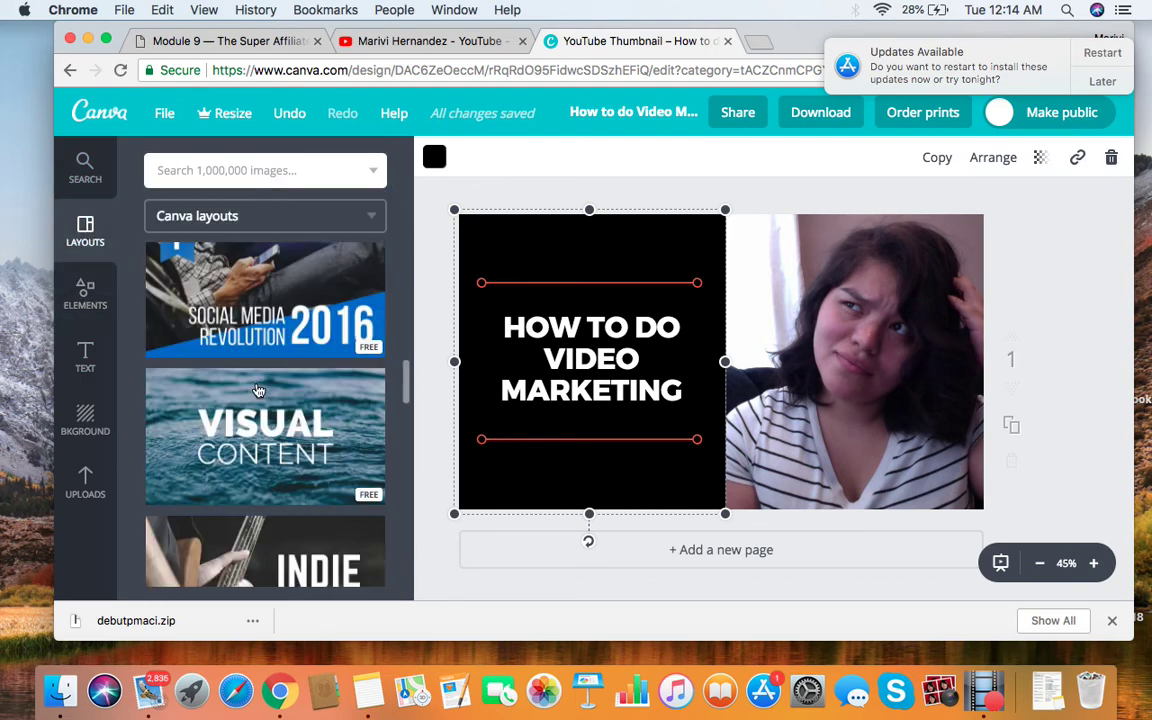
pyautogui.scroll(-3, 258, 390)
pyautogui.scroll(5, 258, 390)
pyautogui.scroll(-4, 258, 390)
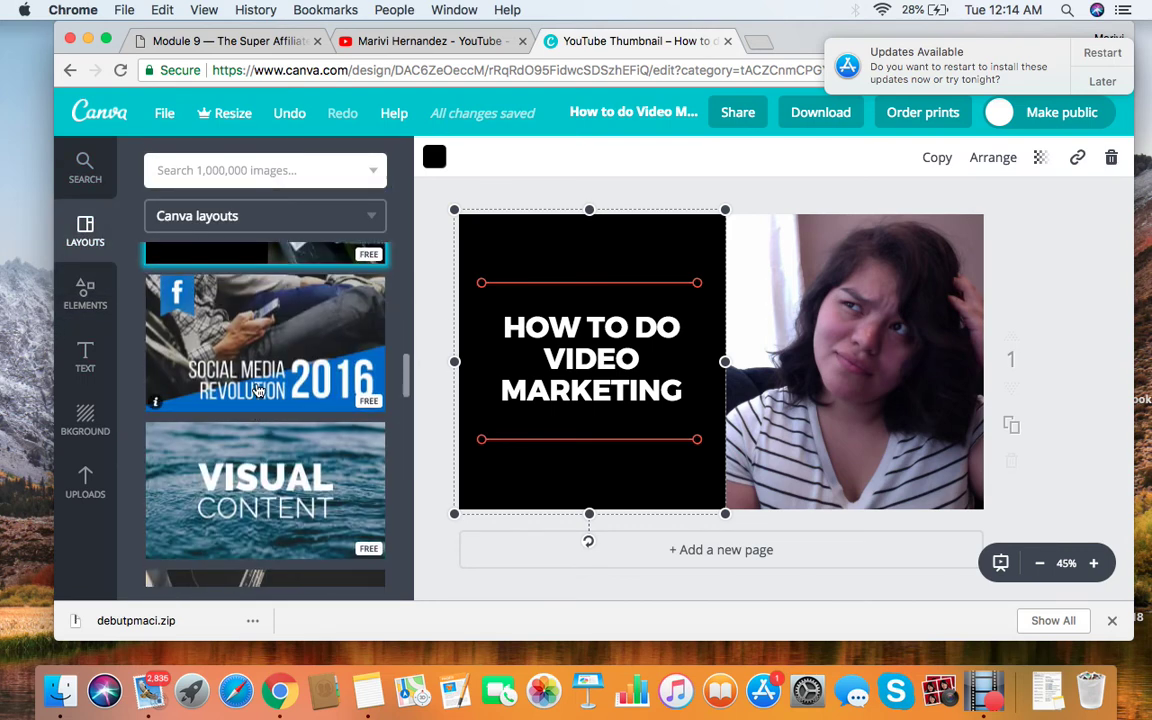
pyautogui.scroll(-5, 258, 390)
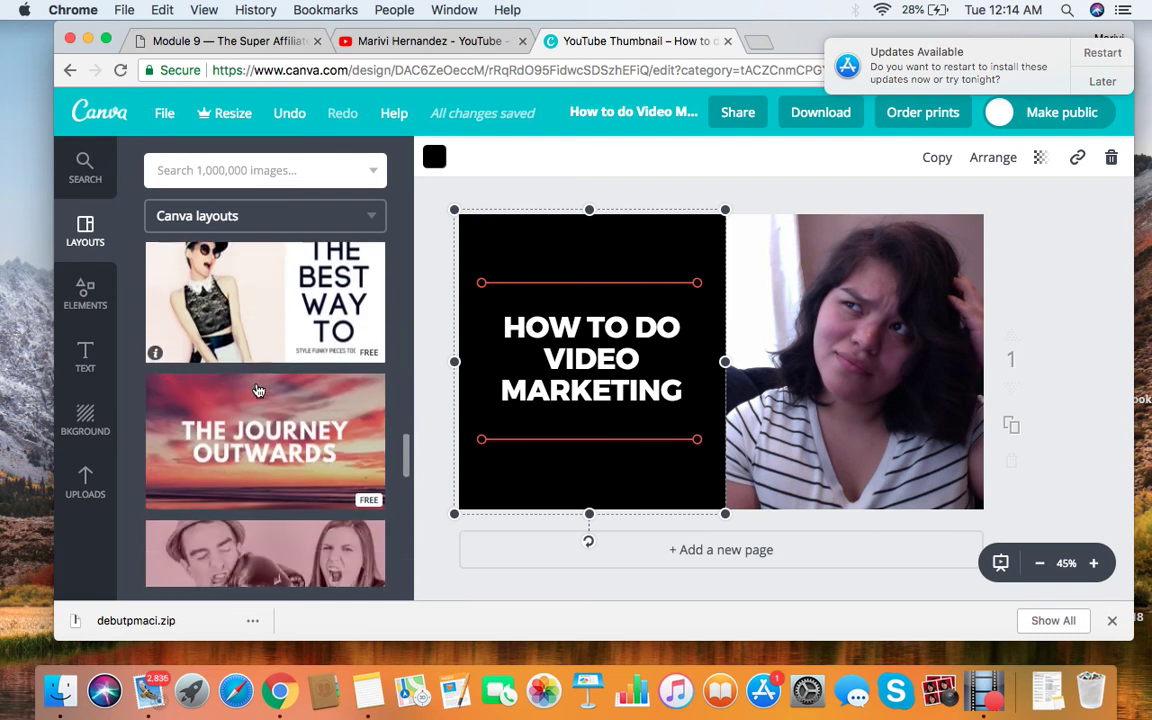
pyautogui.scroll(-6, 258, 390)
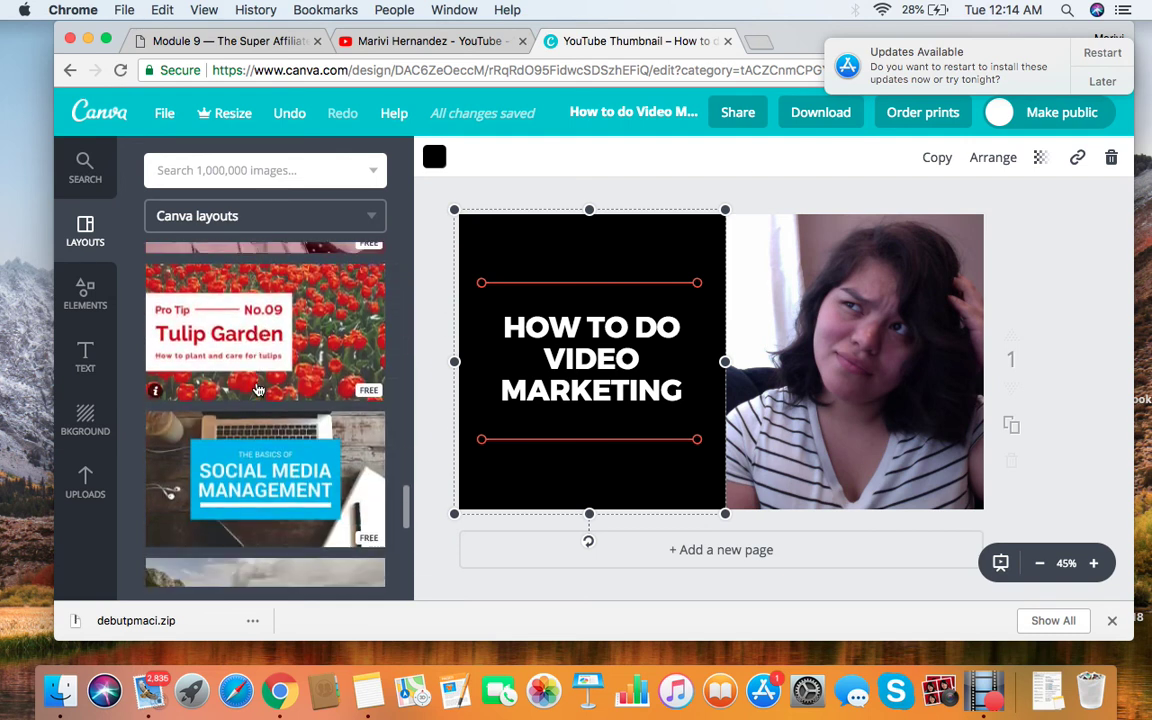
pyautogui.scroll(-5, 258, 390)
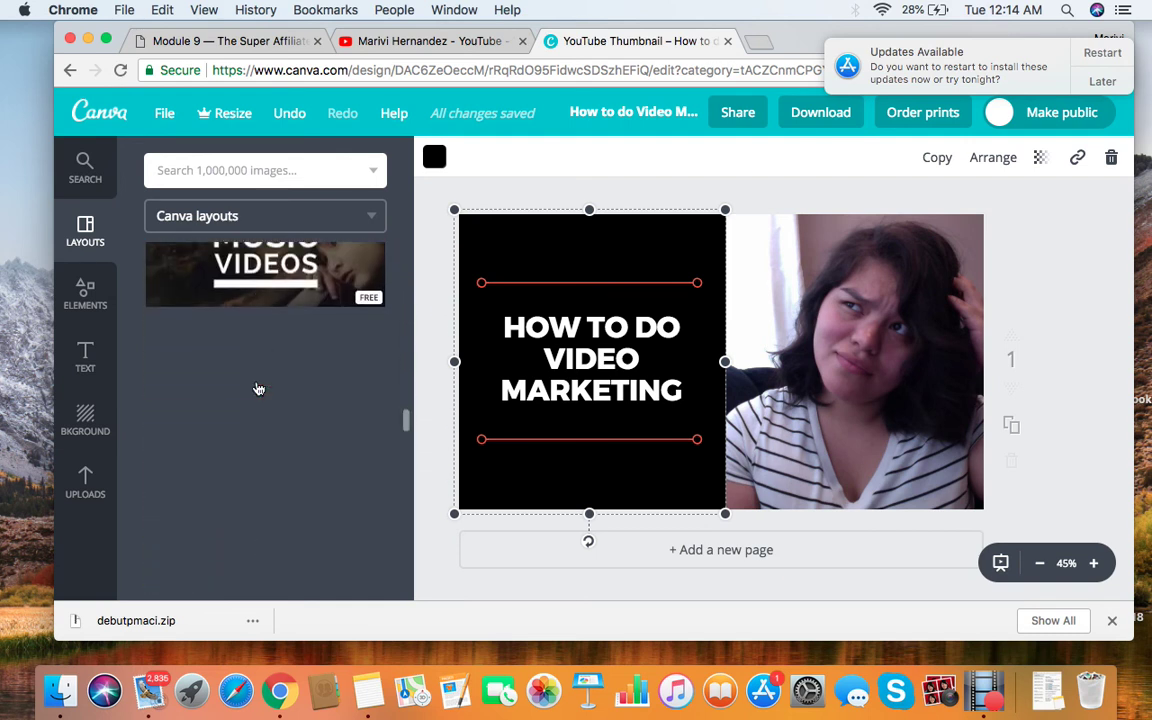
pyautogui.scroll(-8, 258, 390)
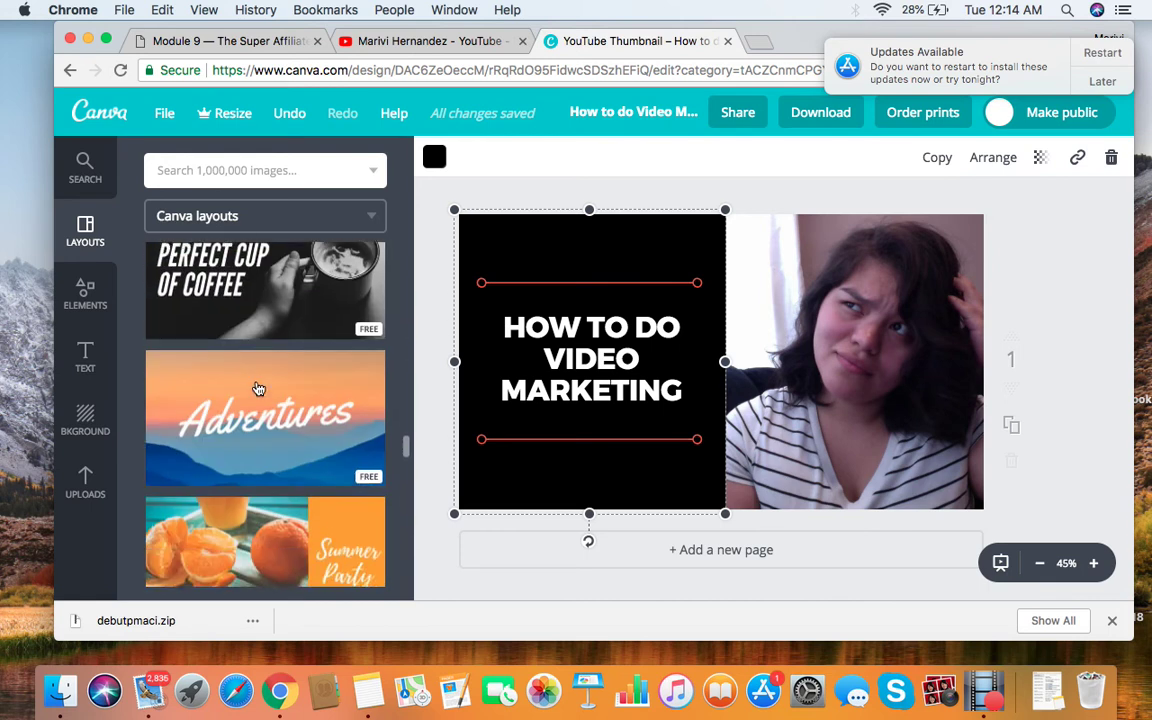
pyautogui.scroll(-2, 258, 389)
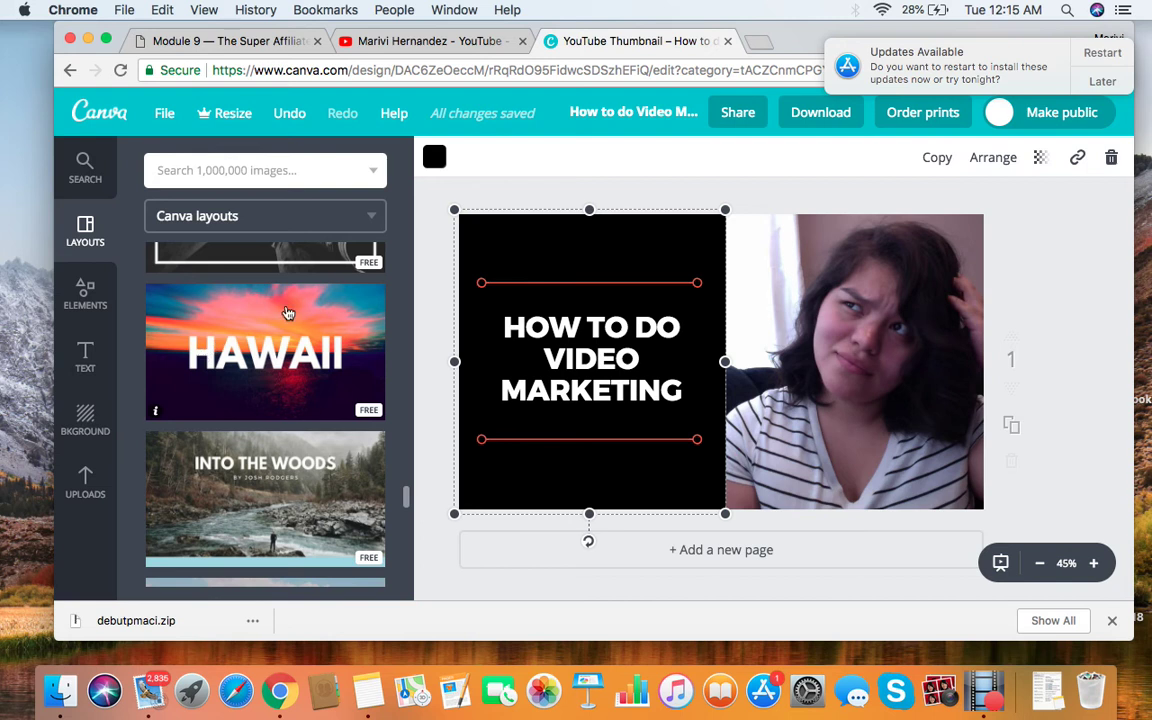
# - Look through the free shapes among the design elements, from squares and circles to ovals and triangles
pyautogui.click(88, 295)
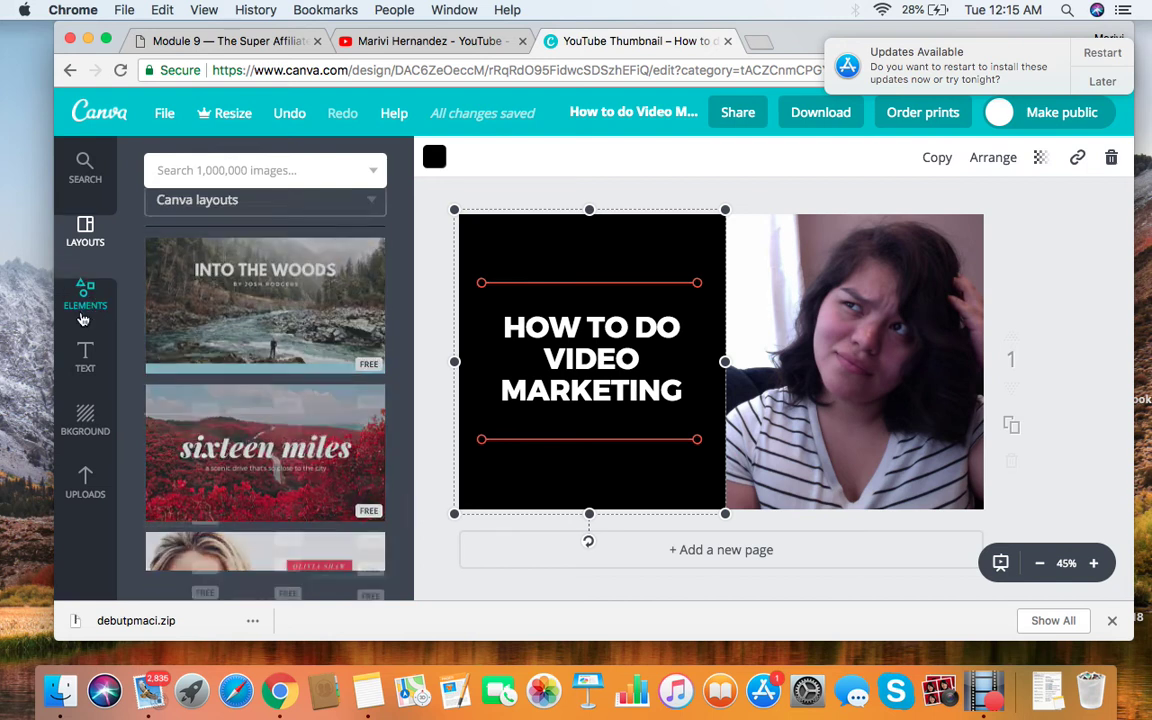
pyautogui.scroll(3, 238, 285)
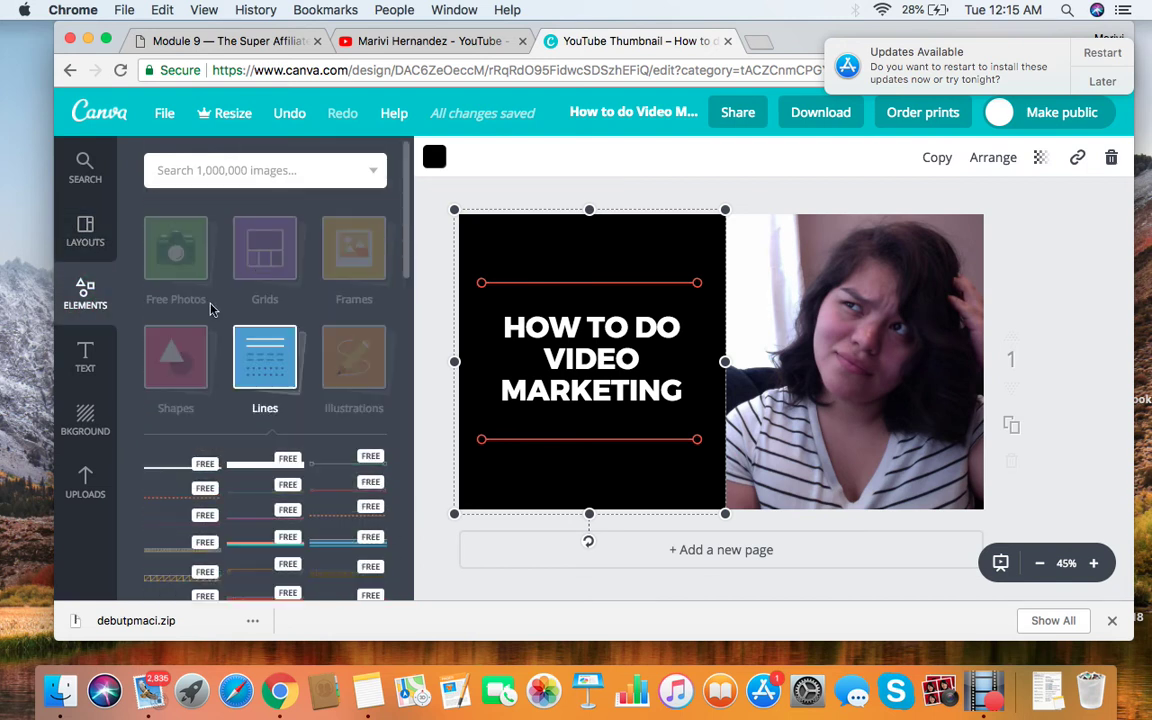
pyautogui.click(184, 381)
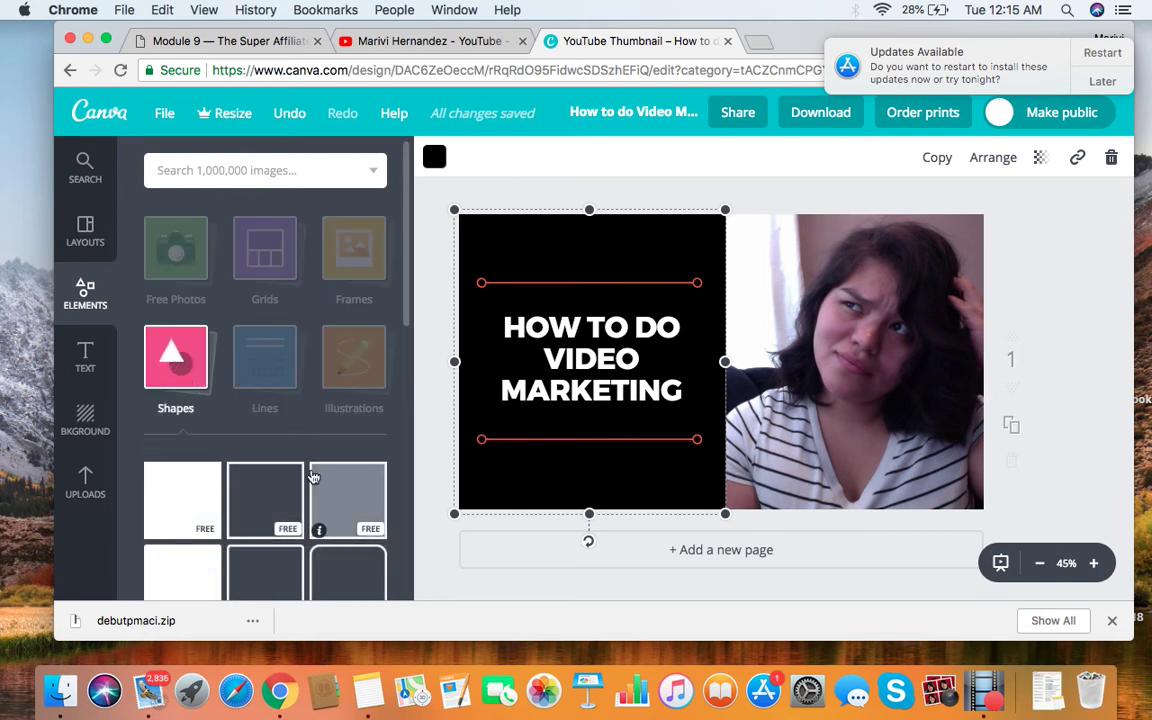
pyautogui.scroll(-1, 314, 480)
pyautogui.scroll(-4, 314, 480)
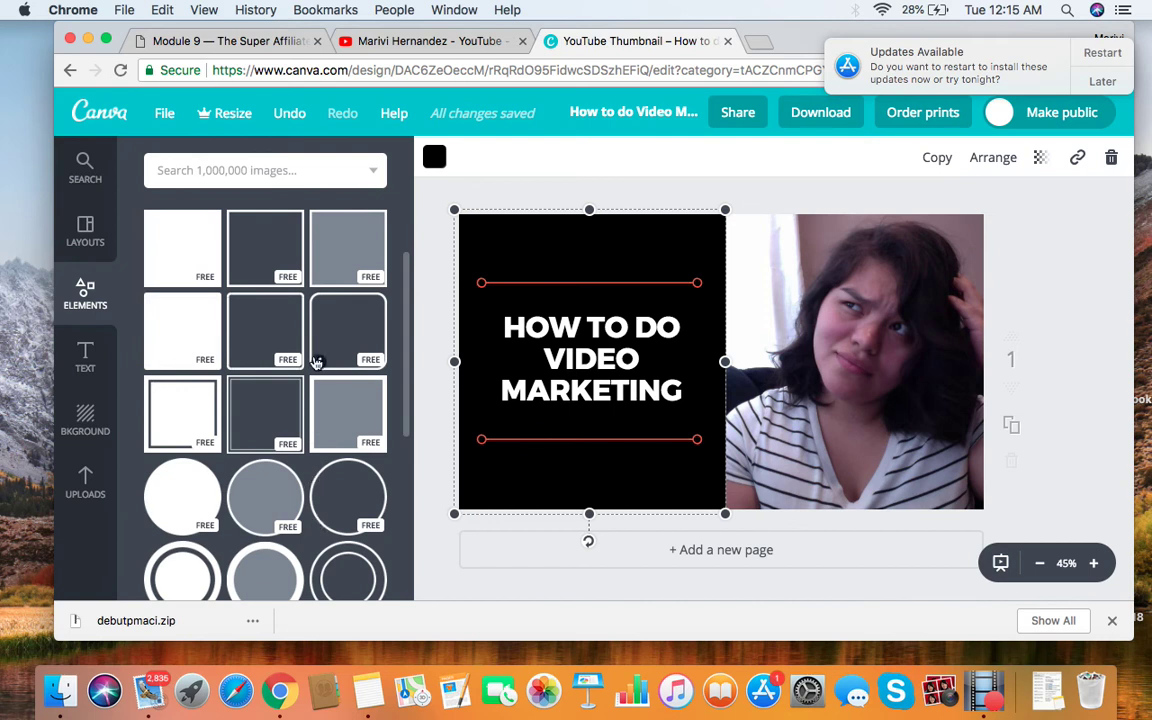
pyautogui.scroll(1, 300, 361)
pyautogui.scroll(-10, 283, 360)
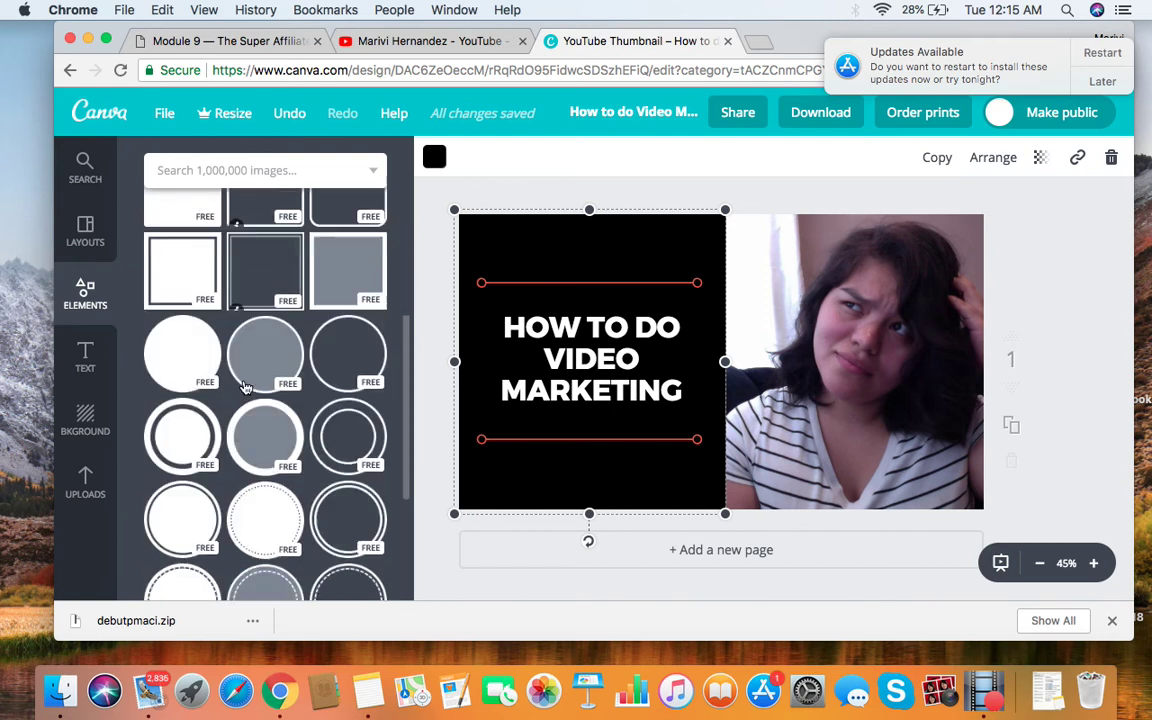
pyautogui.scroll(5, 245, 388)
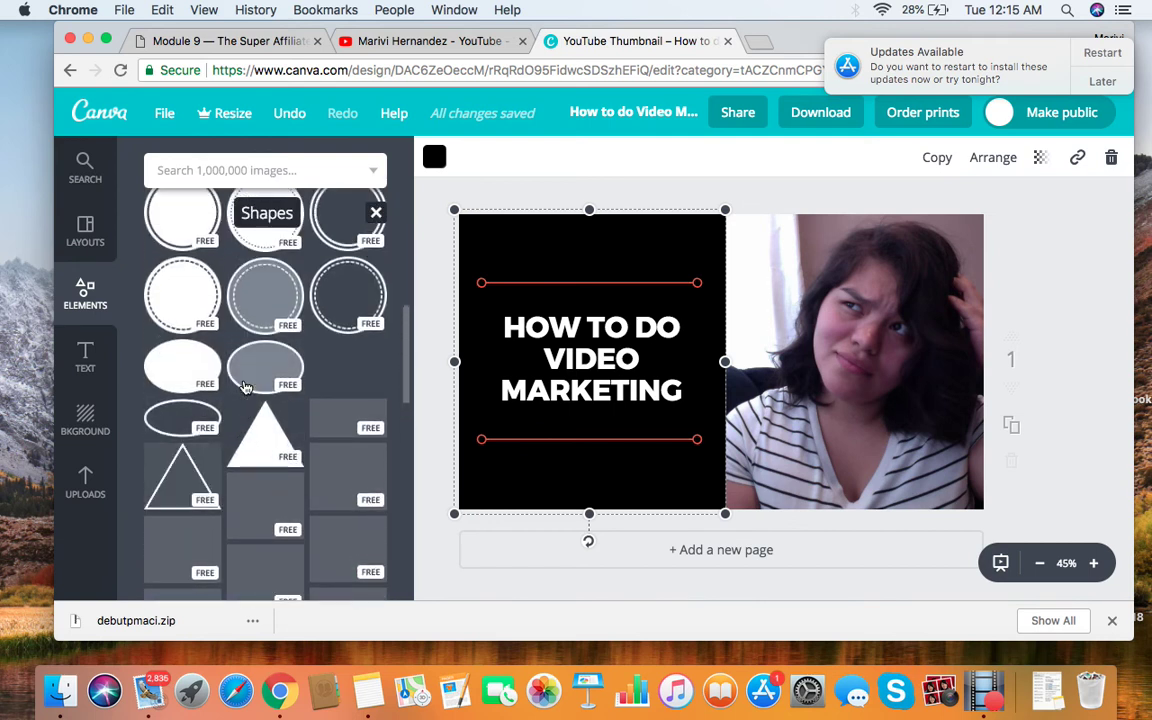
pyautogui.scroll(1, 245, 388)
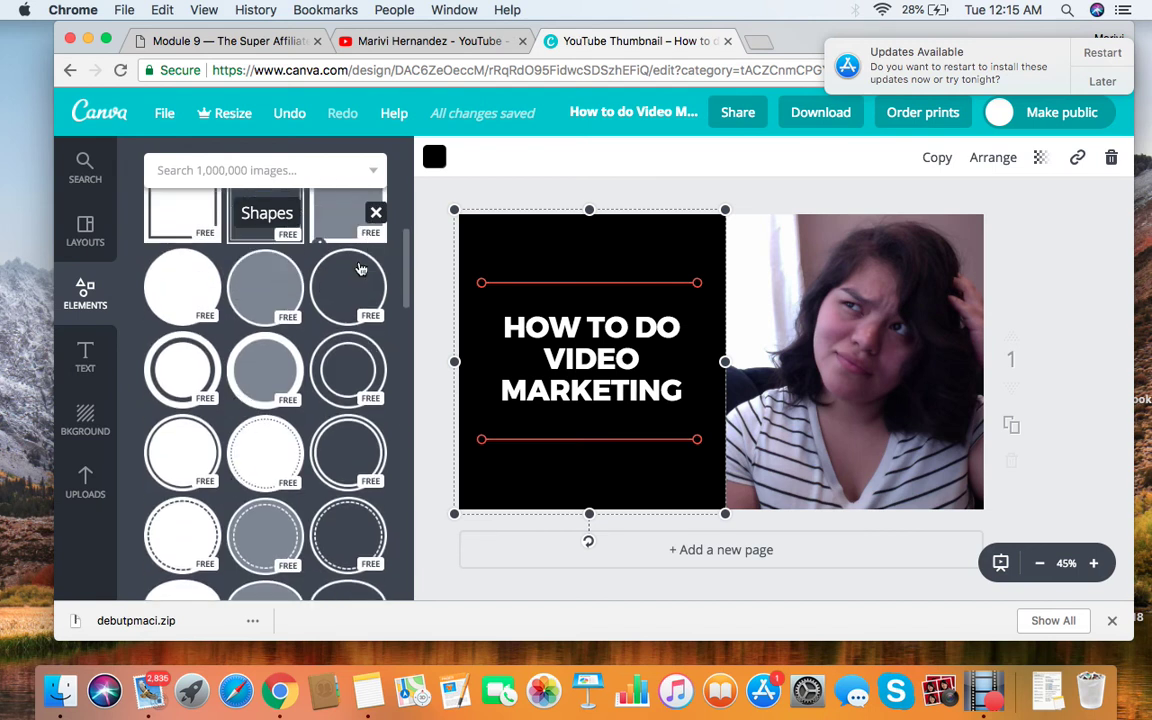
# - Look through the background colours and patterns available for the thumbnail
pyautogui.click(90, 370)
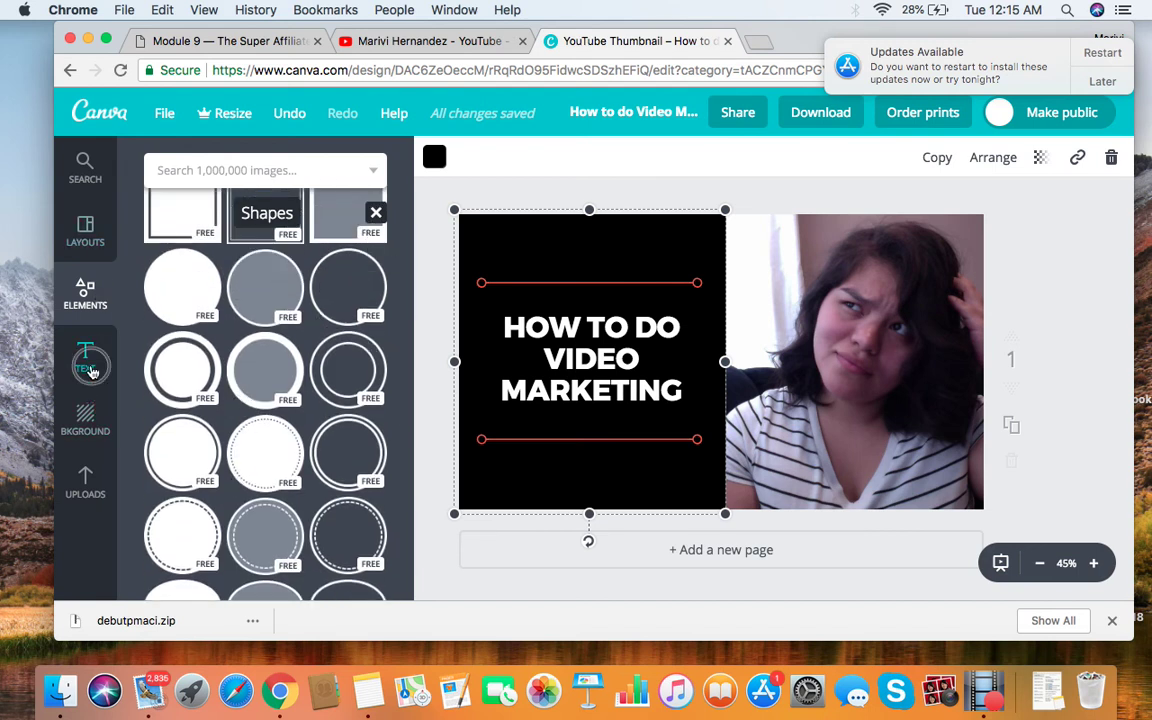
pyautogui.click(85, 420)
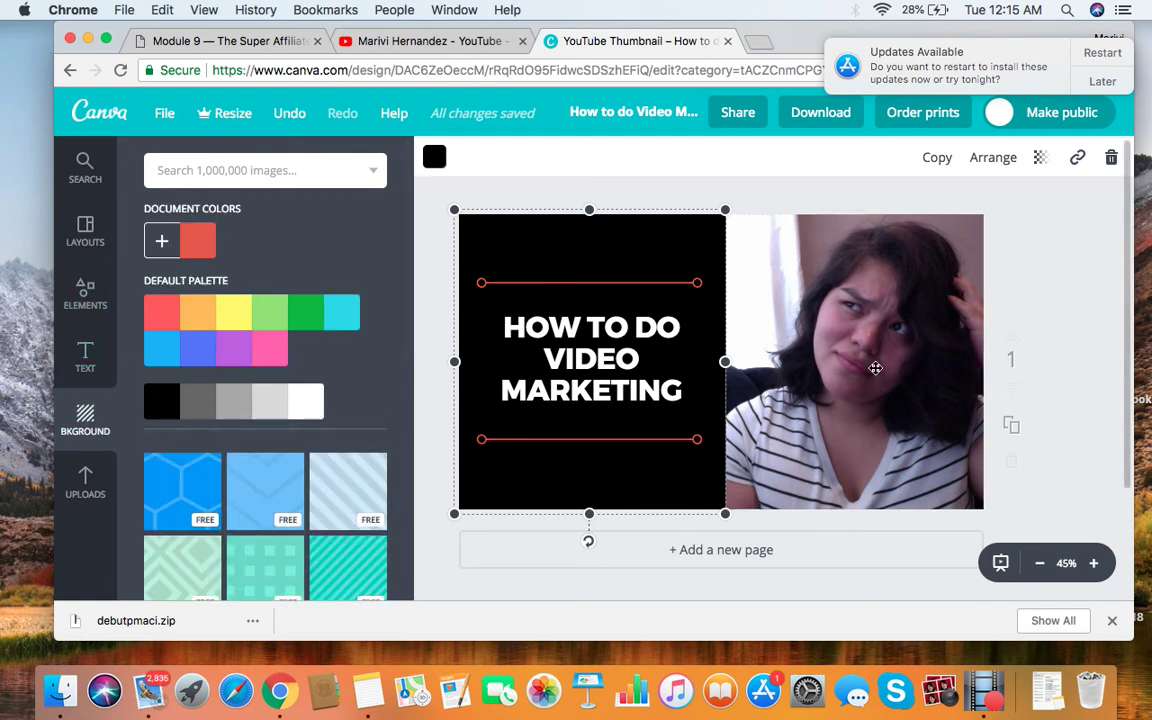
pyautogui.scroll(-10, 240, 390)
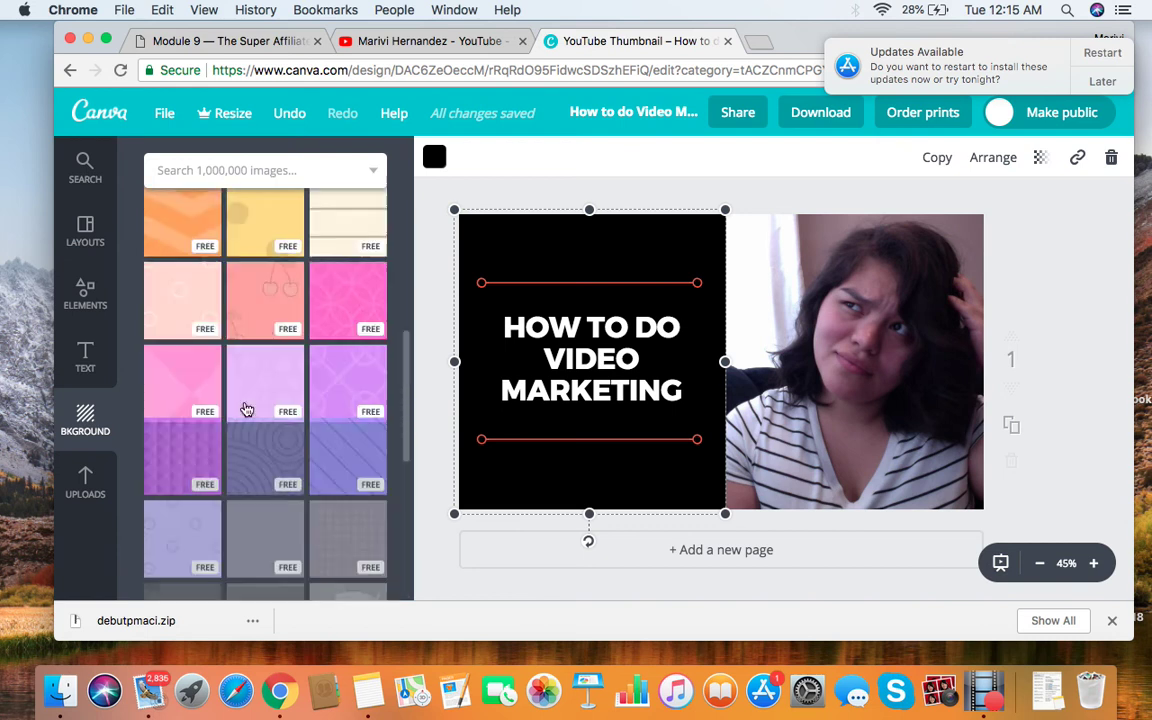
pyautogui.scroll(10, 246, 408)
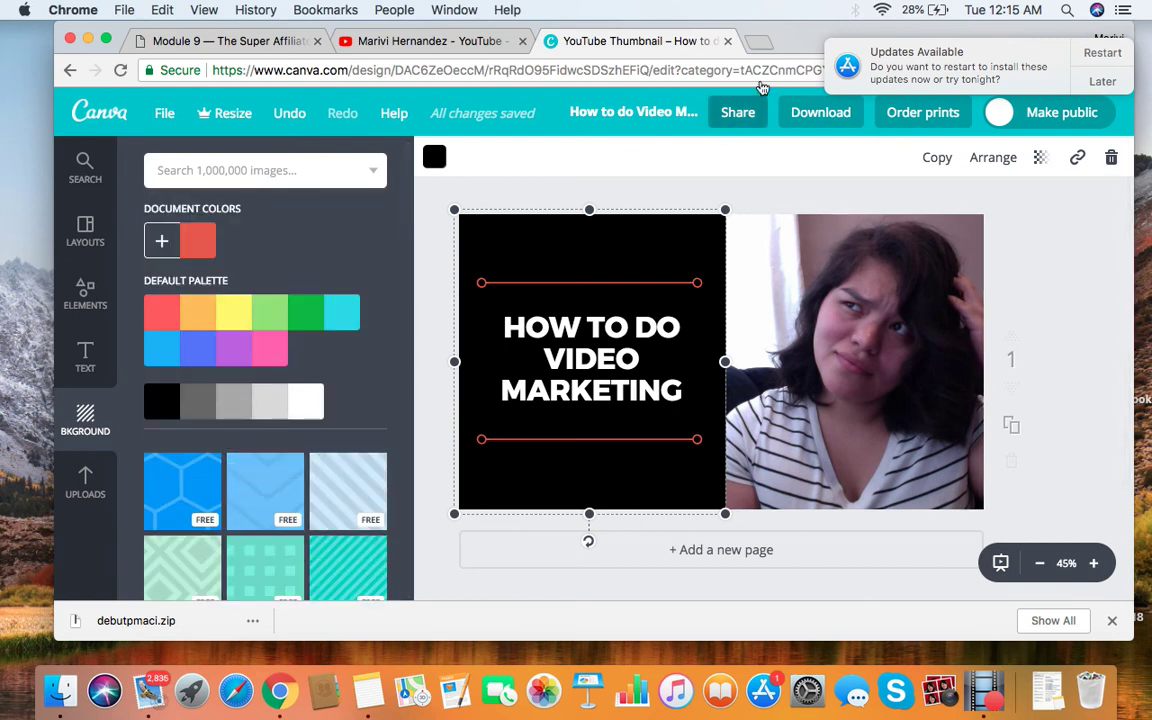
# - Download the thumbnail as a PNG and open the downloaded image, closing the download message
pyautogui.click(822, 113)
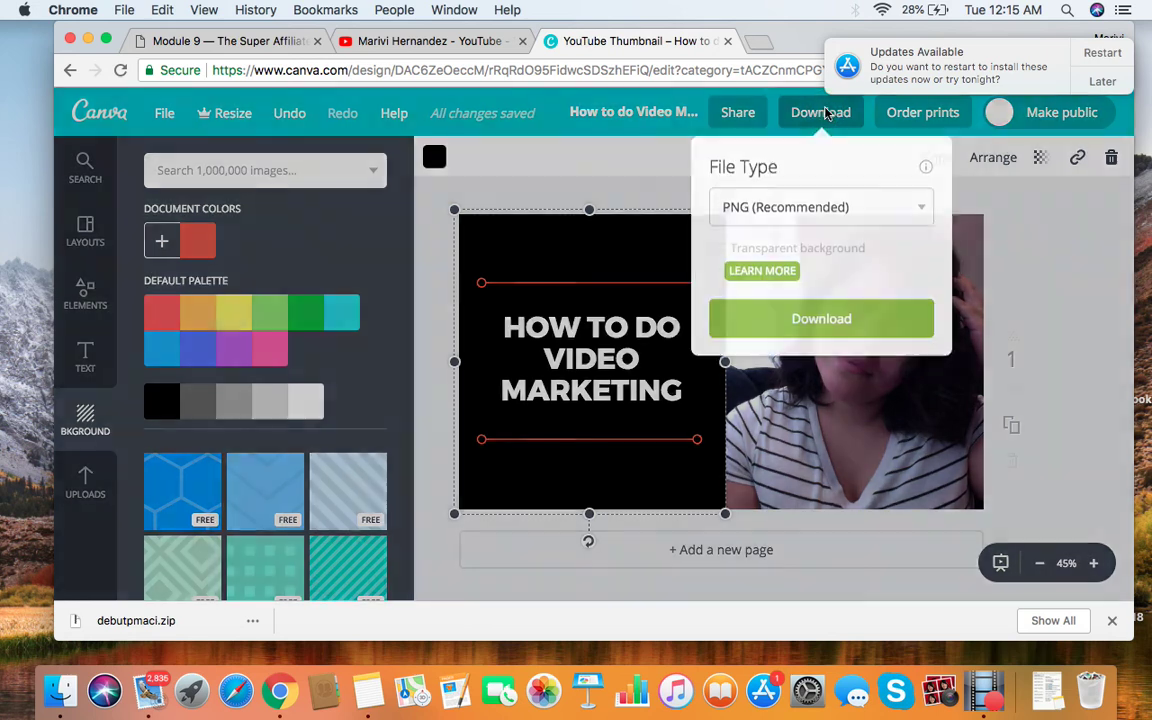
pyautogui.click(855, 322)
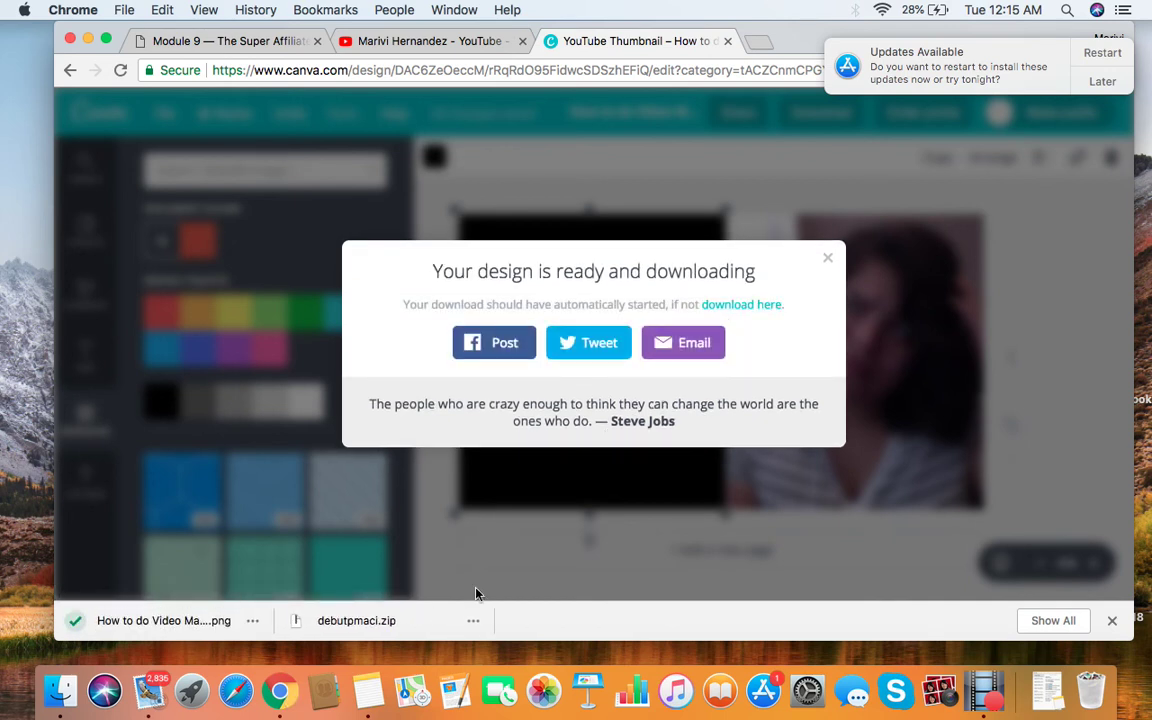
pyautogui.click(255, 621)
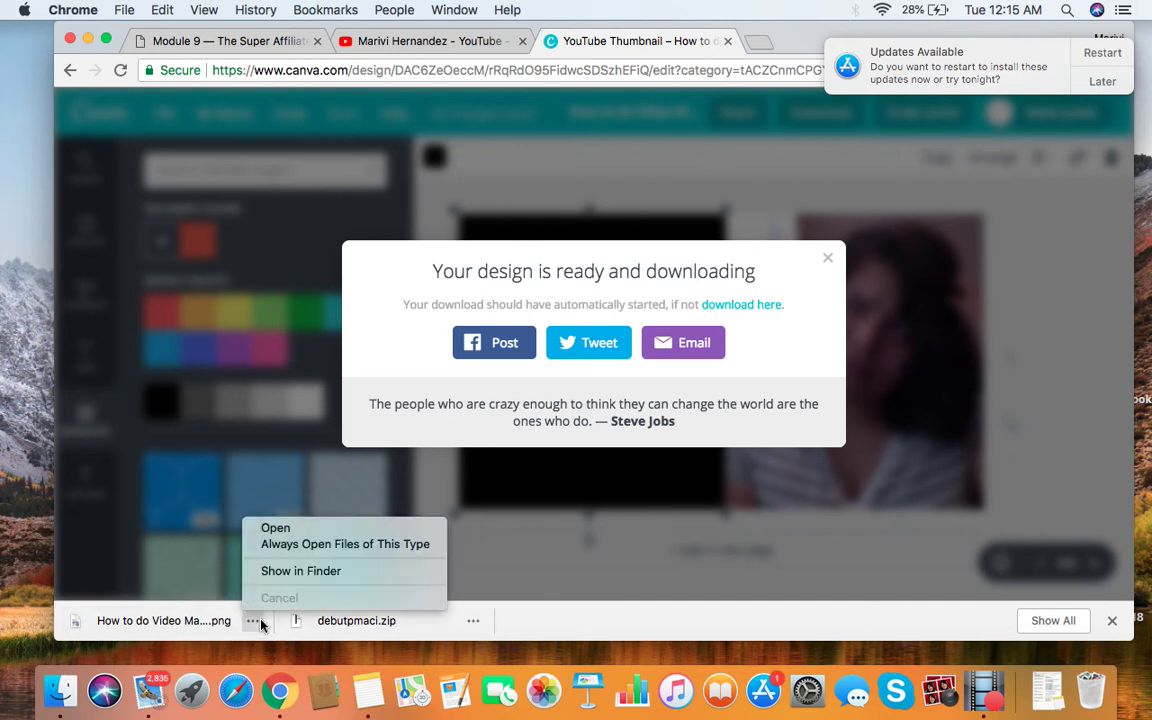
pyautogui.click(303, 533)
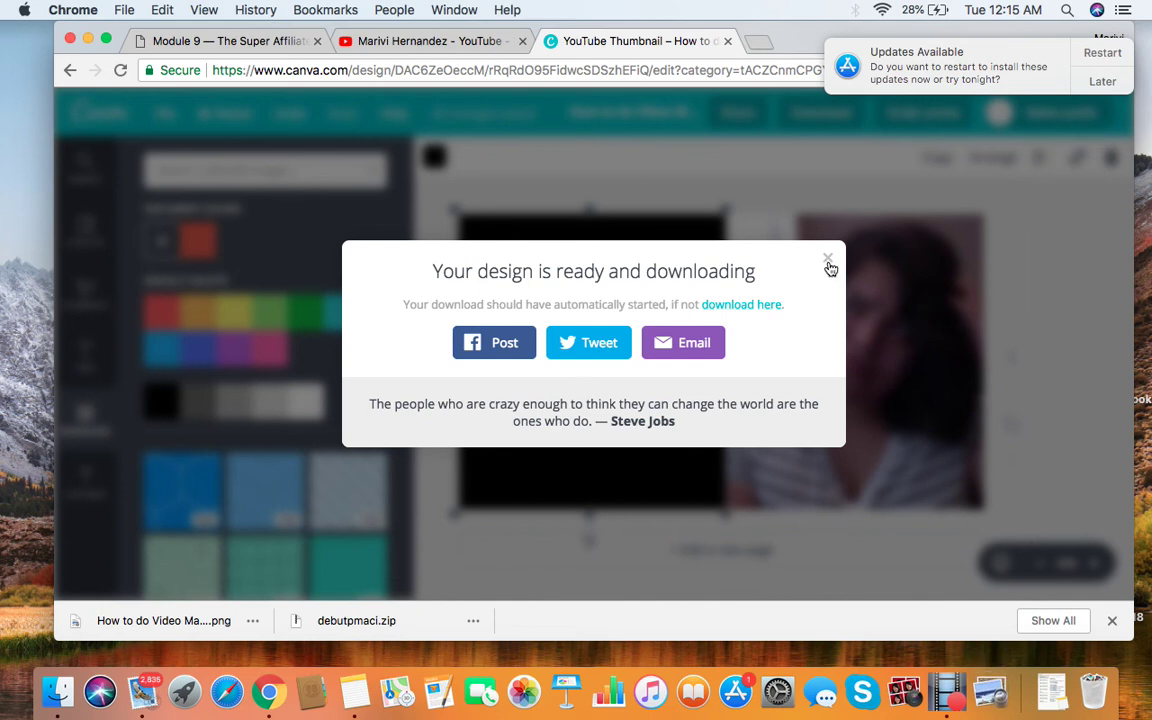
pyautogui.click(253, 620)
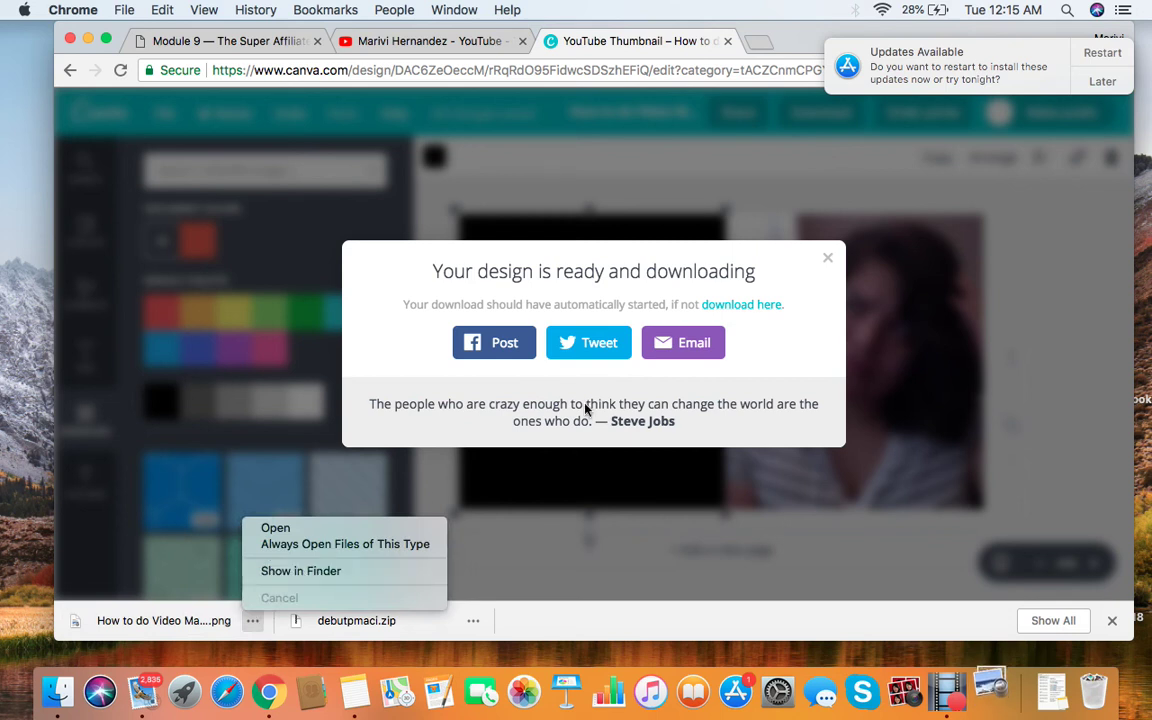
pyautogui.click(829, 262)
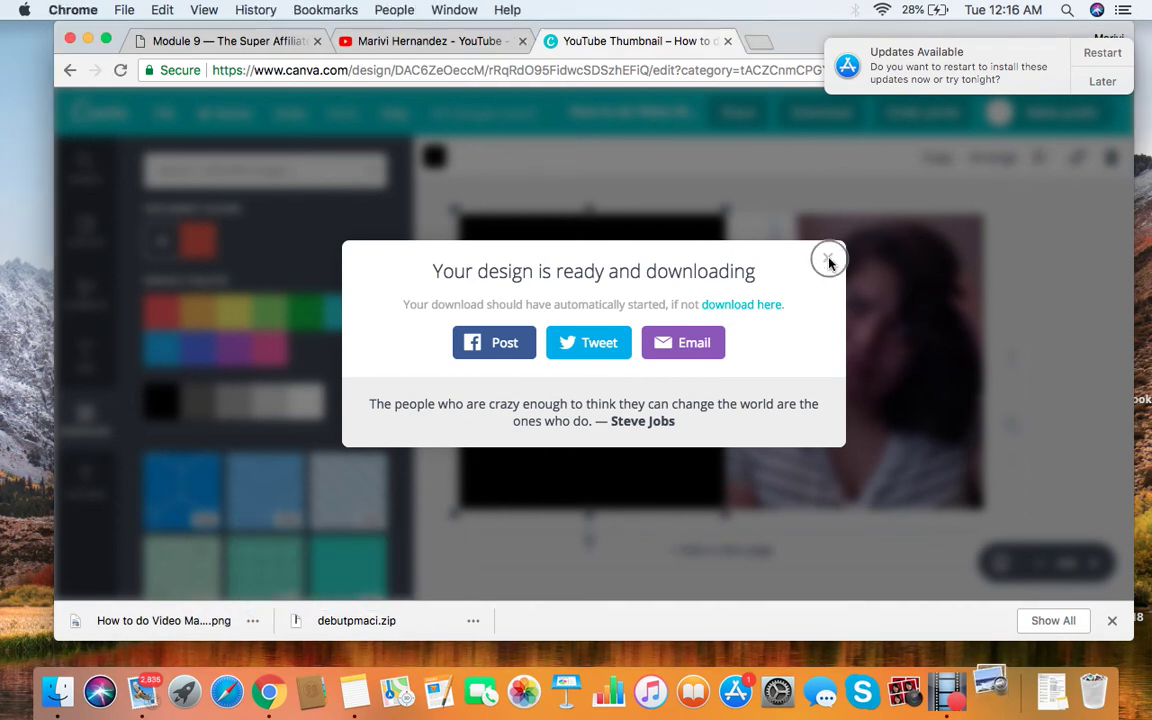
pyautogui.click(832, 261)
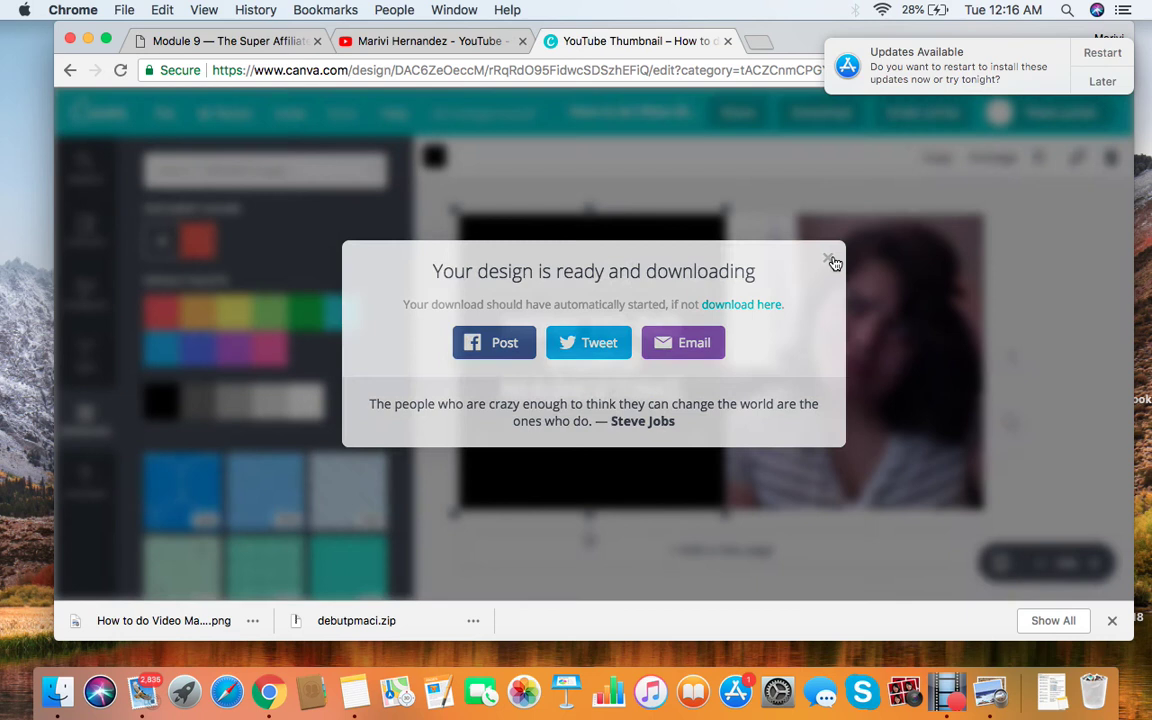
# - Postpone the system update notification with the Try in an Hour option
pyautogui.click(1110, 80)
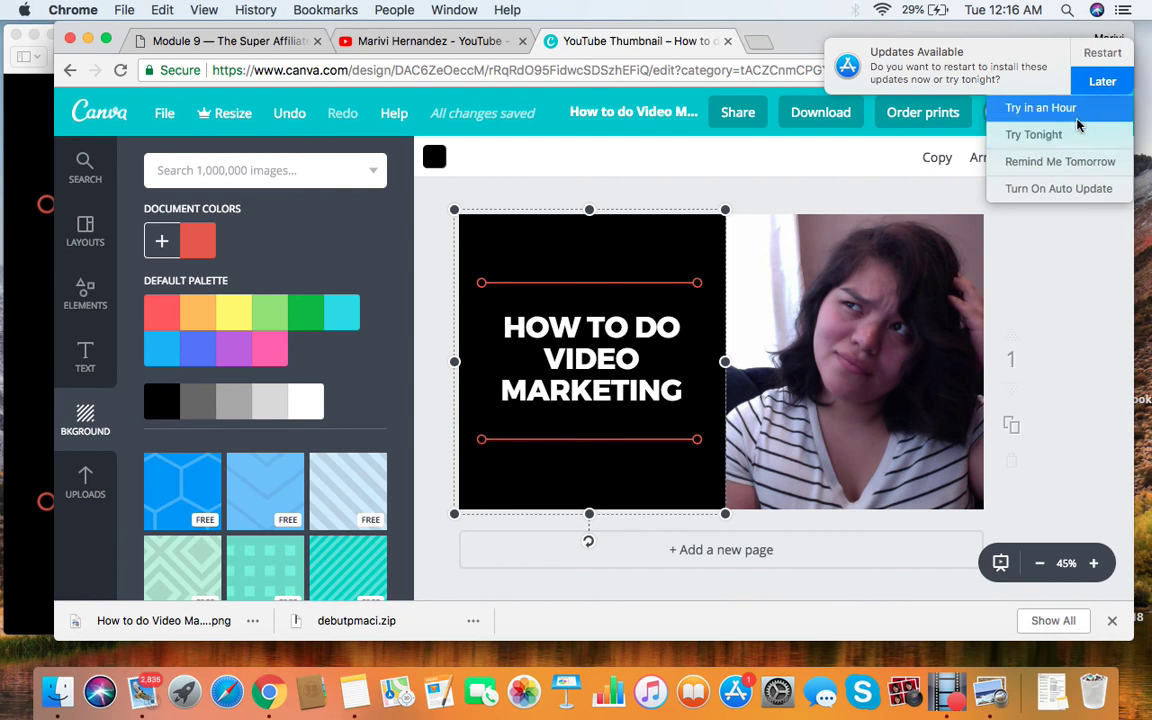
pyautogui.click(1076, 110)
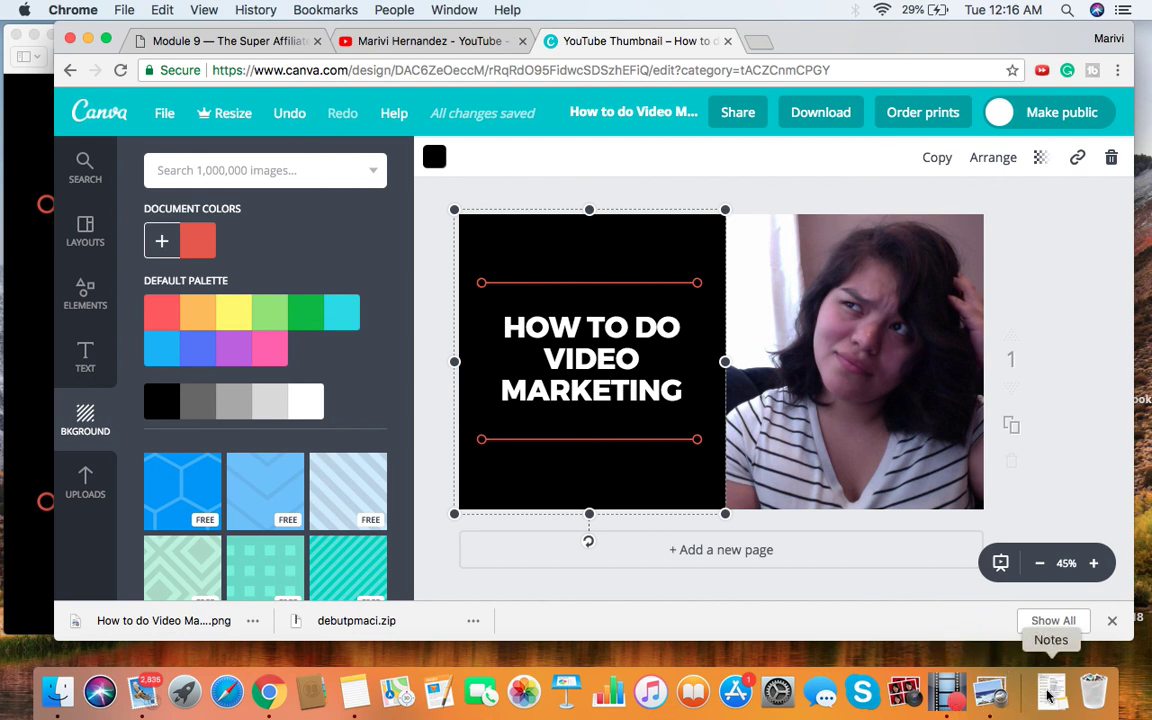
# - View the downloaded How to do Video Marketing.png in Preview, and minimize its window to return to the design
pyautogui.click(253, 621)
pyautogui.click(280, 528)
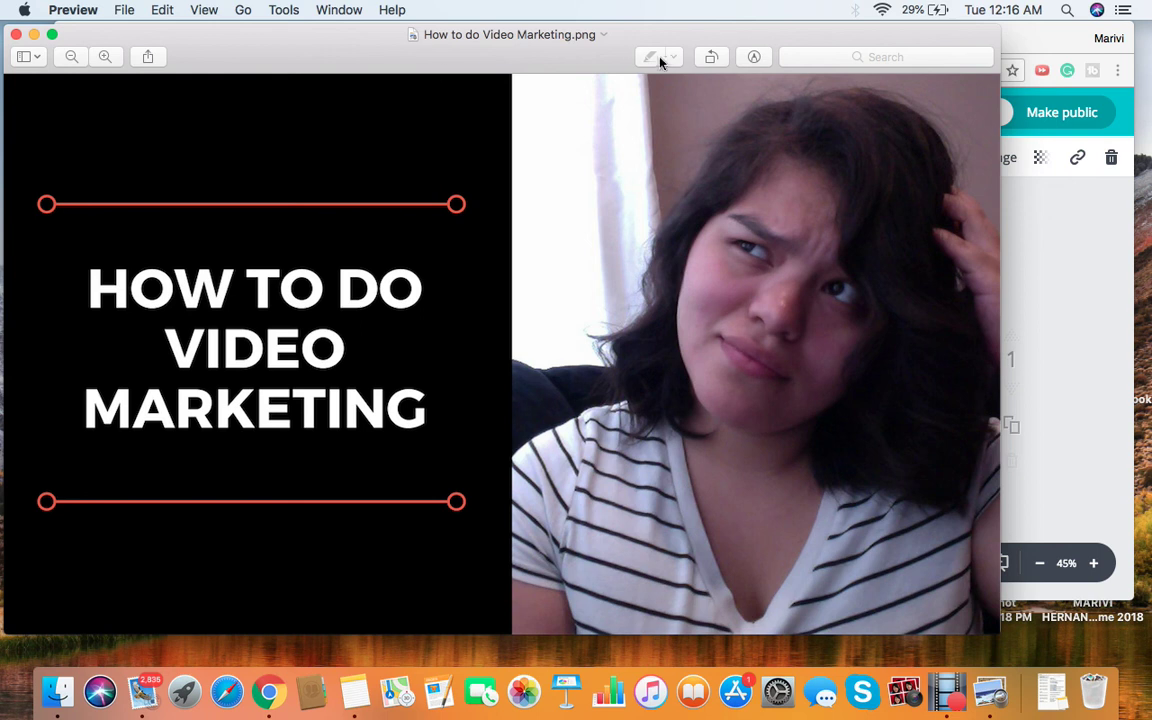
pyautogui.click(33, 35)
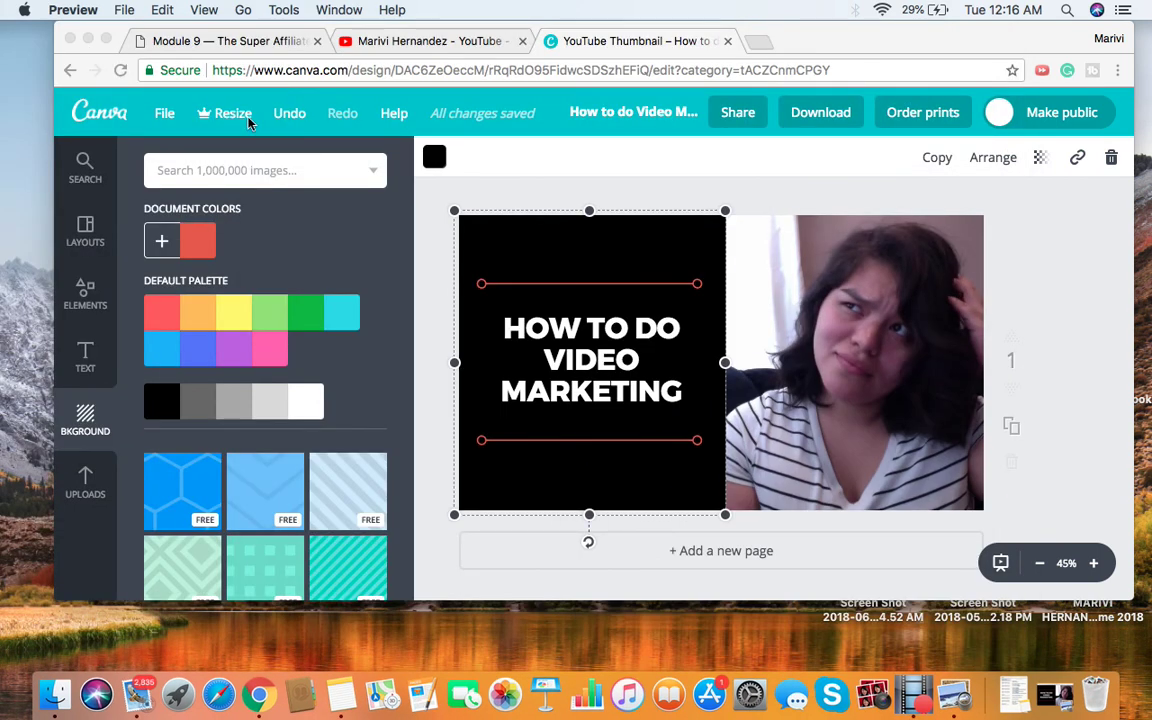
# - Show the ready-made Canva layouts beside the finished thumbnail again
pyautogui.click(86, 235)
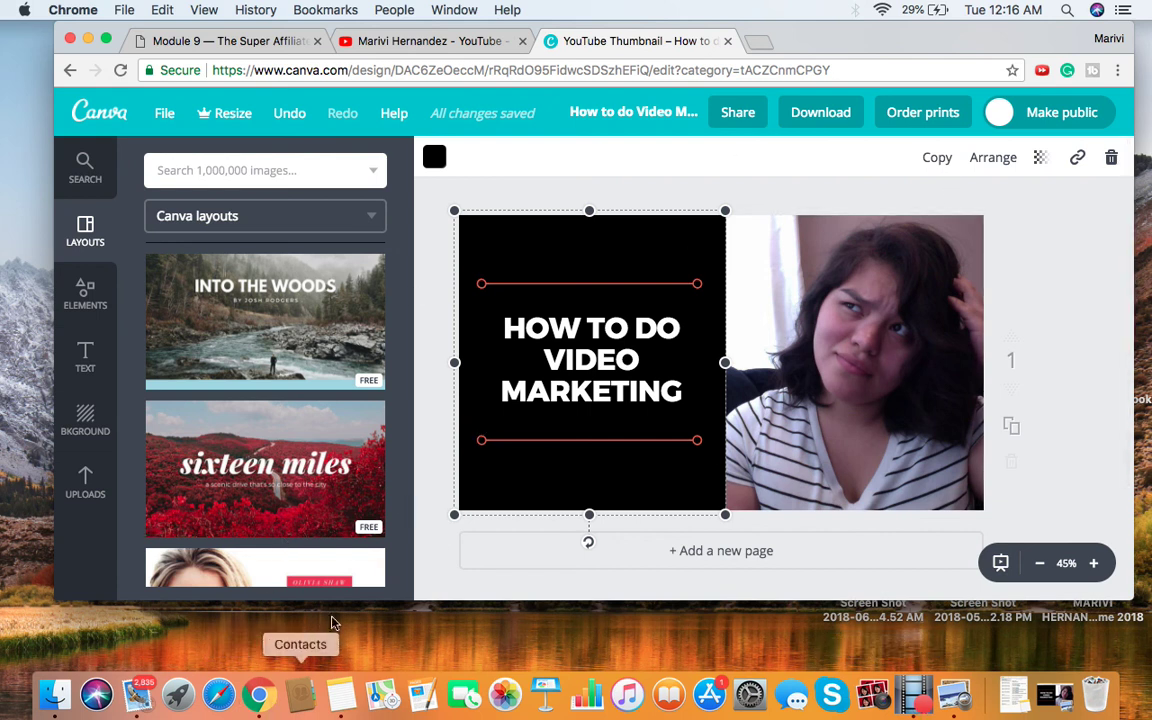
pyautogui.scroll(-3, 598, 387)
pyautogui.scroll(3, 600, 388)
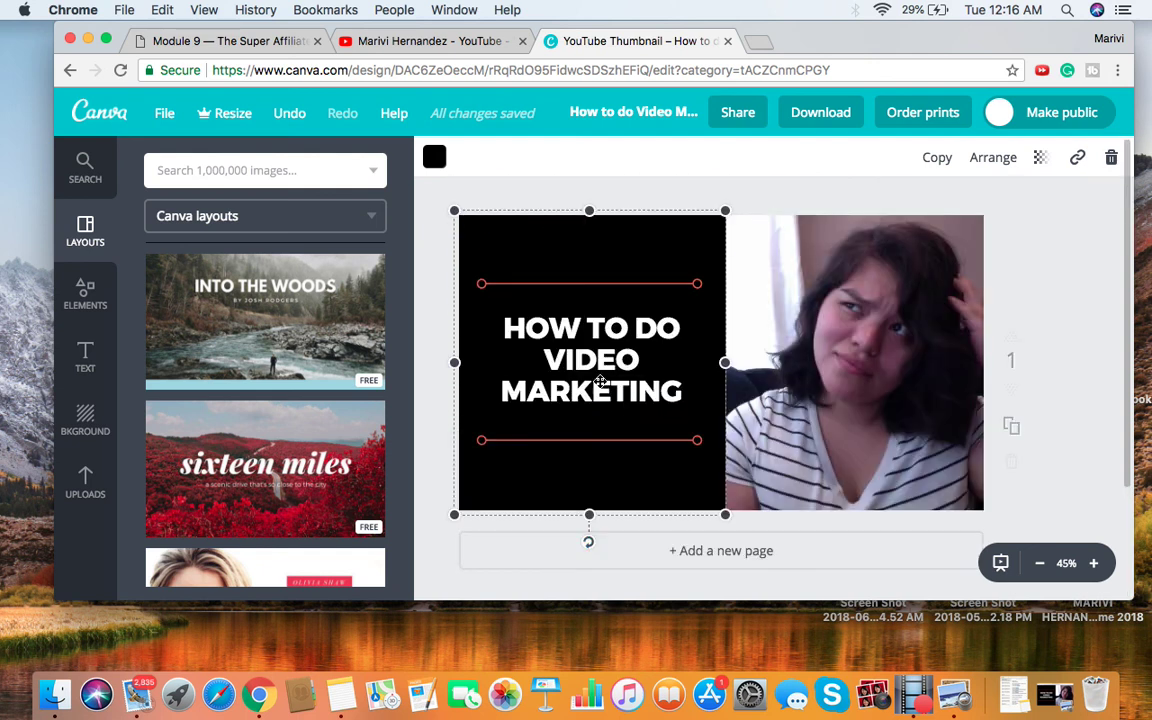